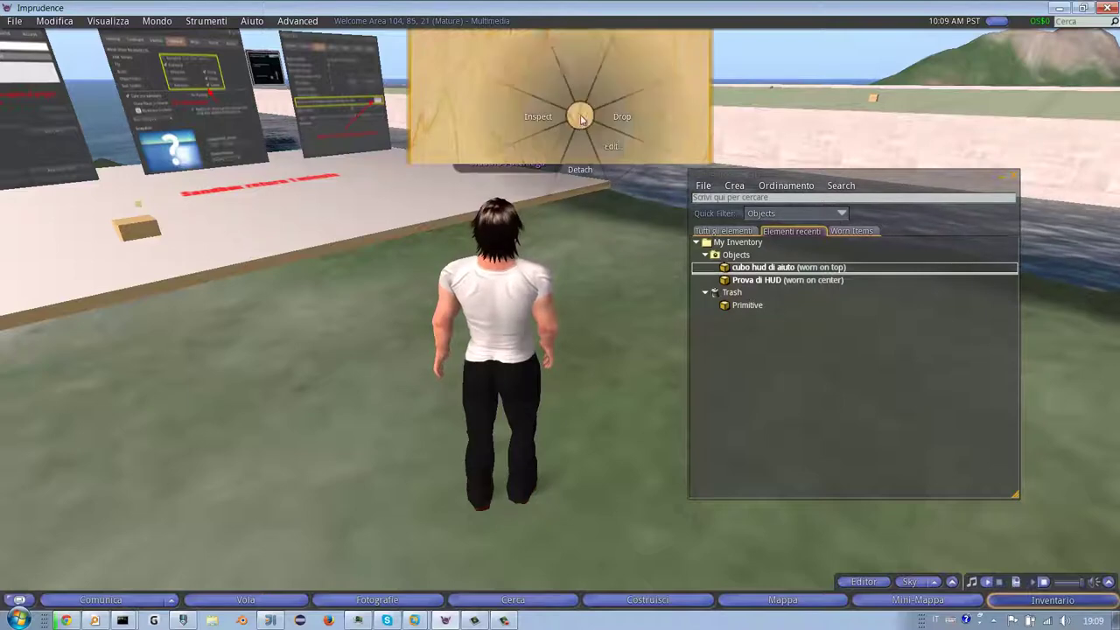
- Open the helper cube attached to the HUD for editing and show the whole HUD area around it
click(619, 149)
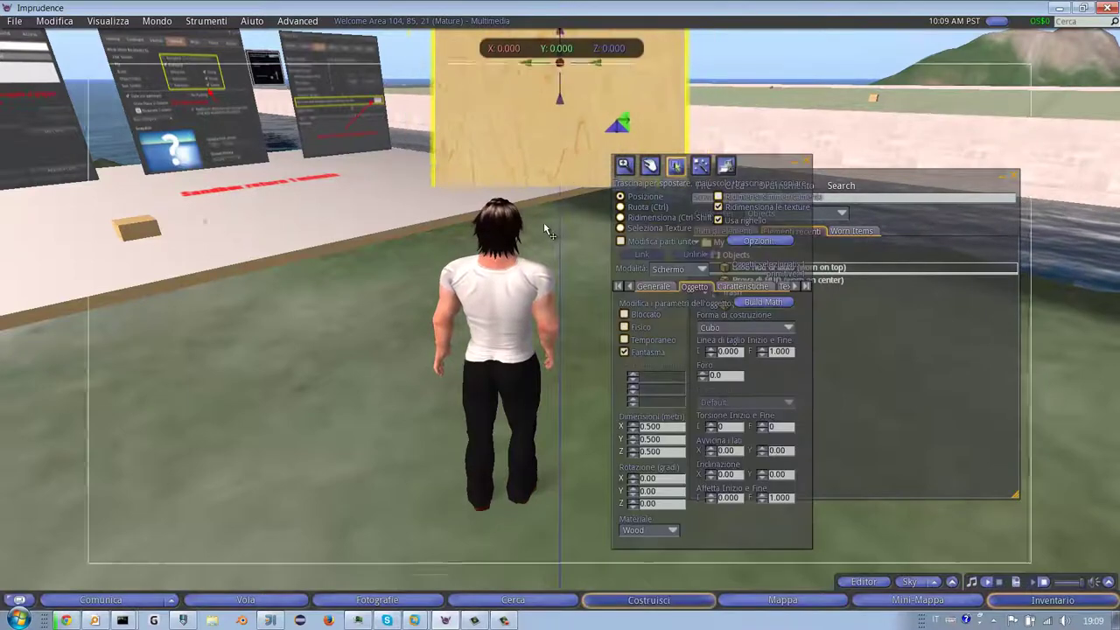
drag(543, 221, 540, 236)
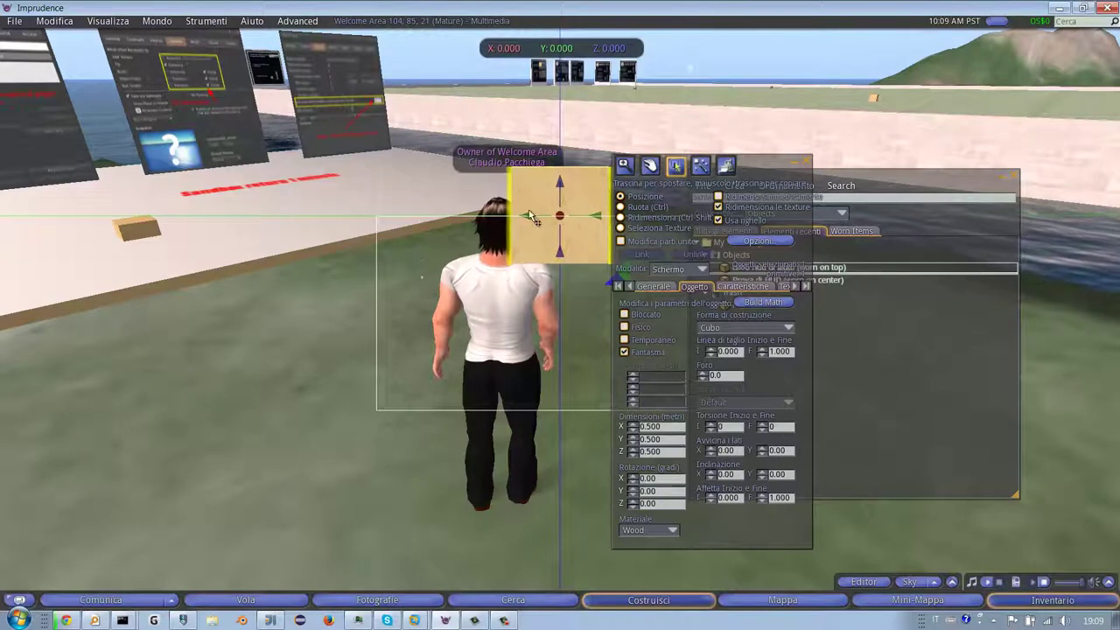
drag(556, 238, 358, 253)
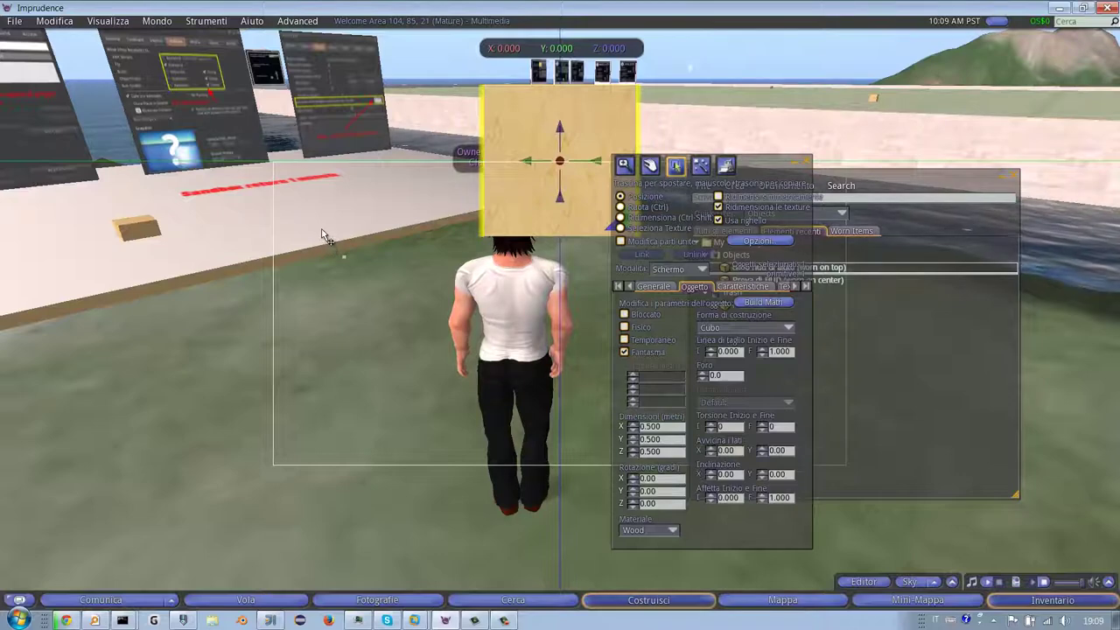
right_click(346, 265)
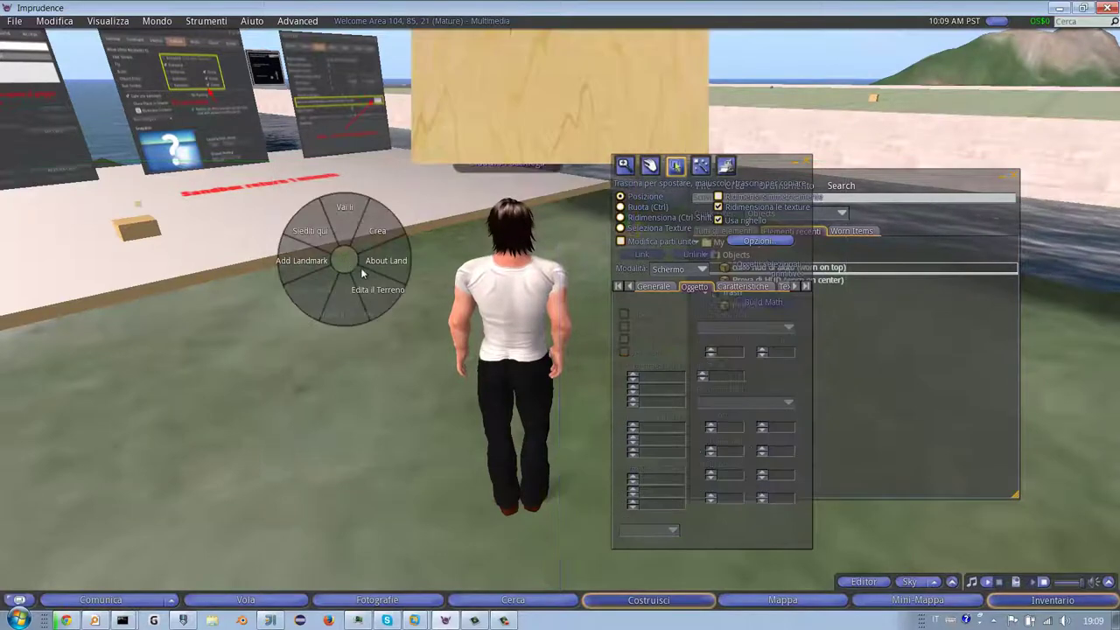
click(401, 298)
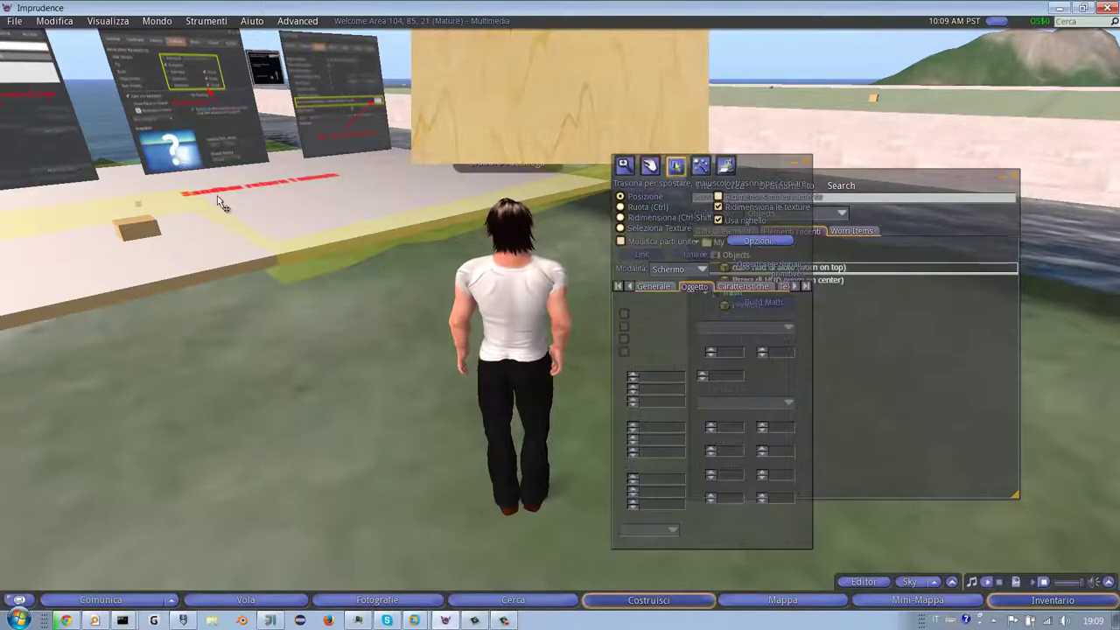
key(Up)
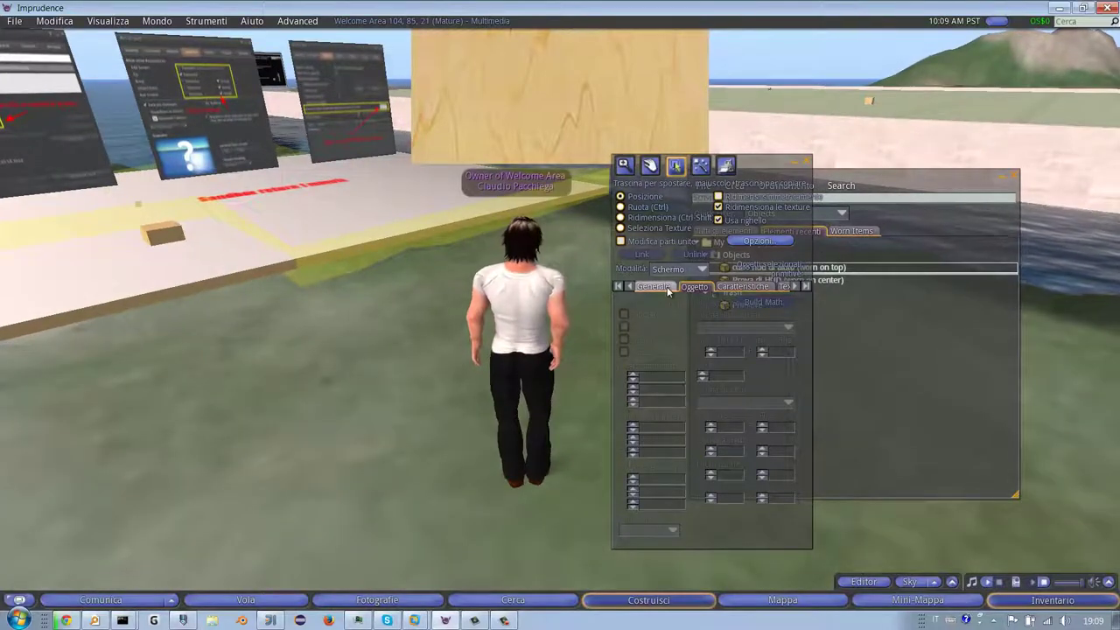
- Open the general properties of the "cubo hud di aiuto" attachment and of the "Prova di HUD" attachment
click(657, 287)
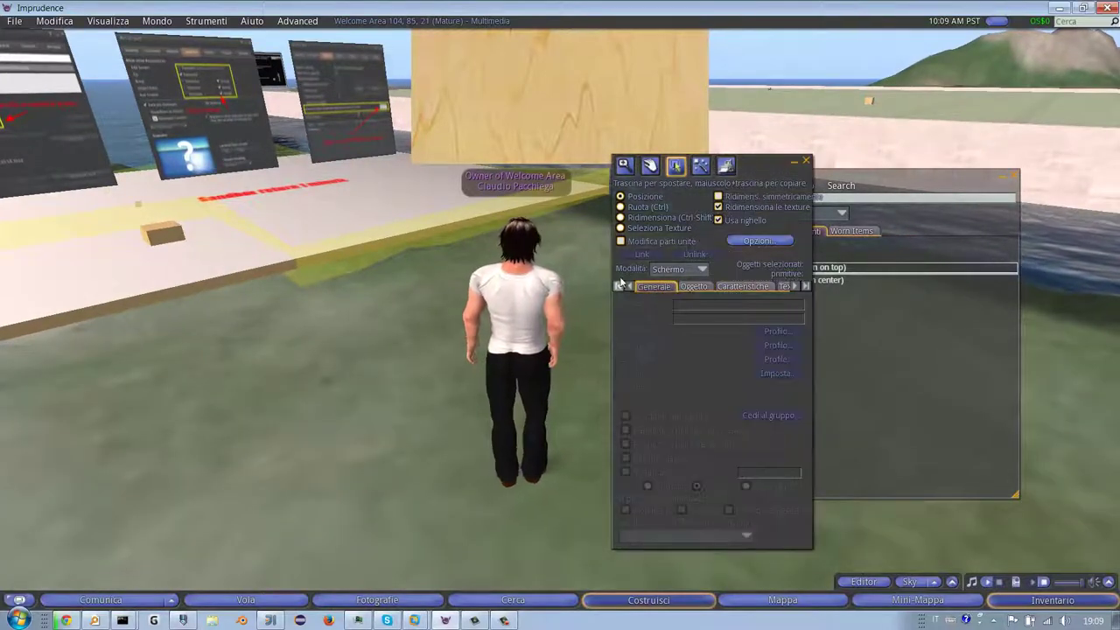
right_click(566, 114)
click(595, 140)
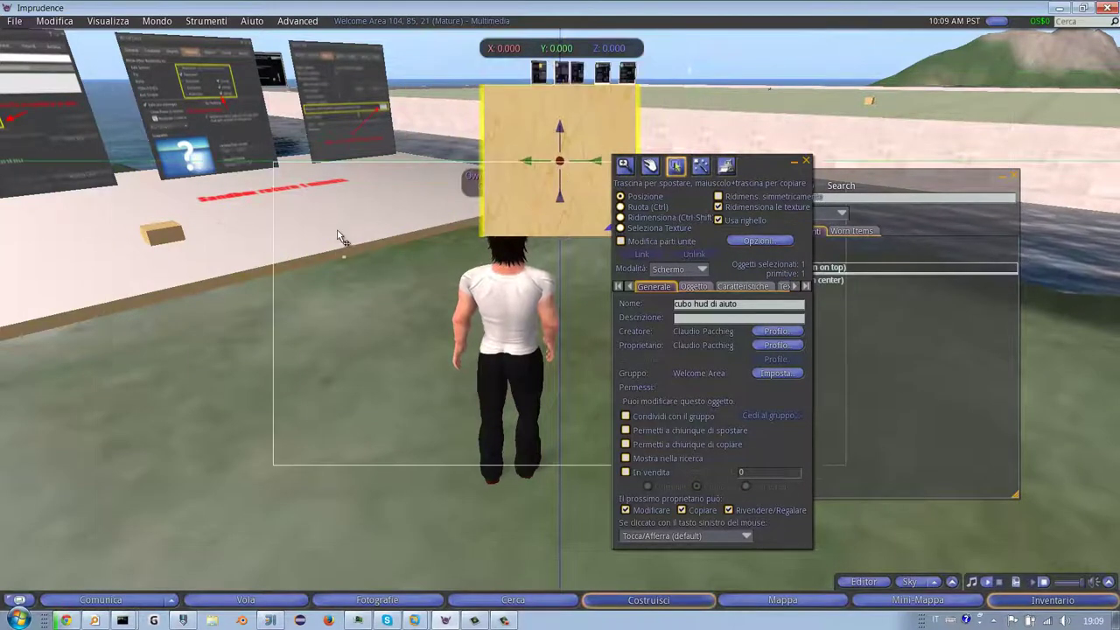
drag(324, 242, 371, 285)
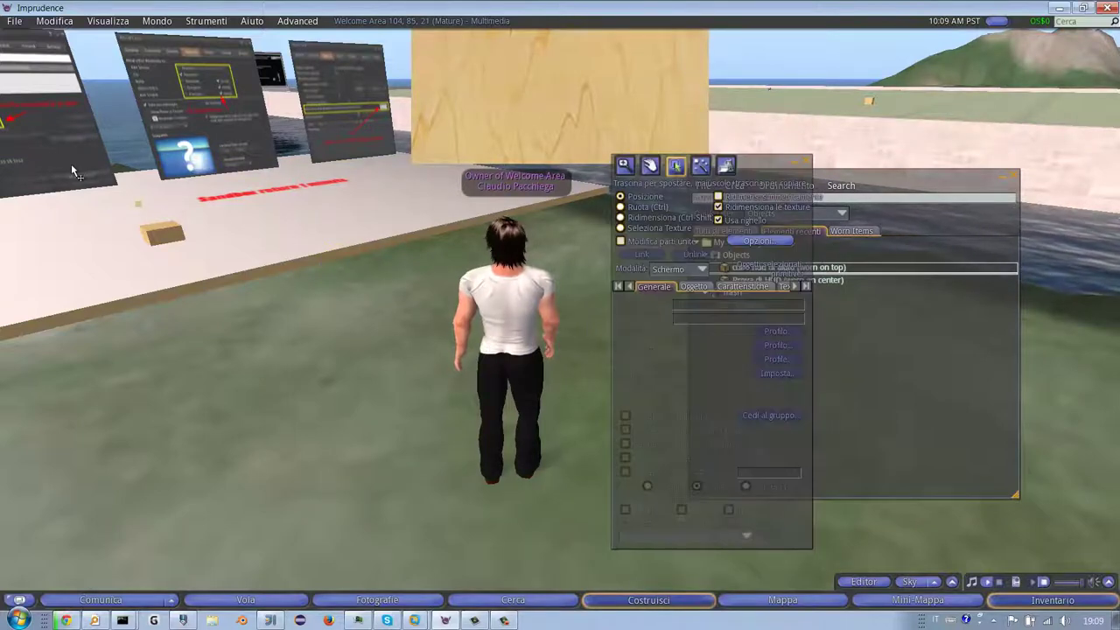
drag(114, 182, 155, 232)
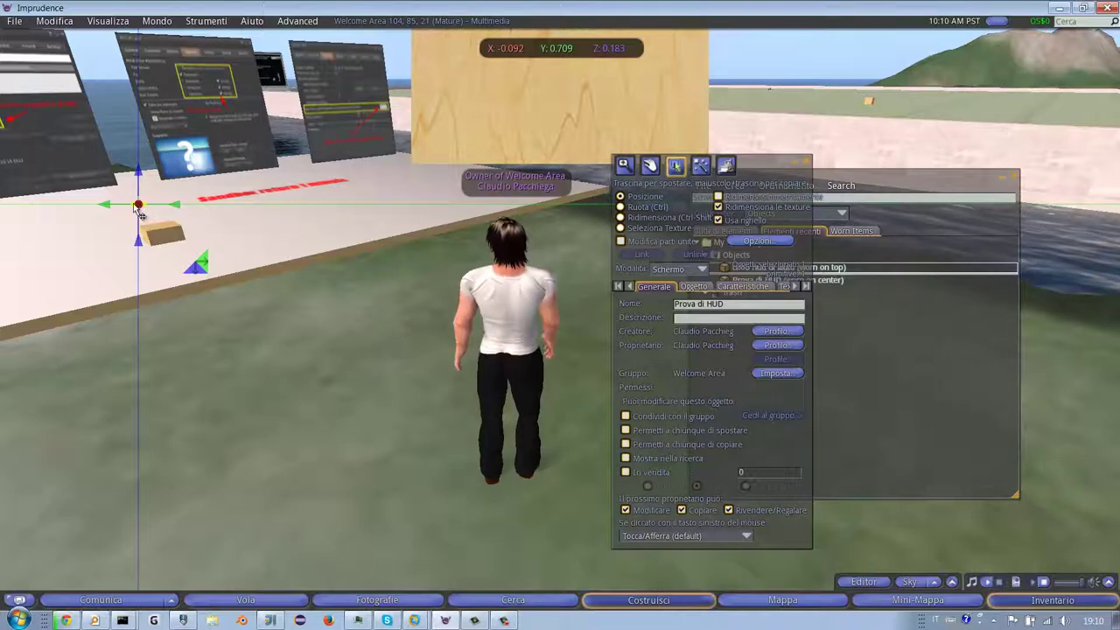
- Detach the "Prova di HUD" object from the HUD through its entry in the recent inventory items
click(859, 182)
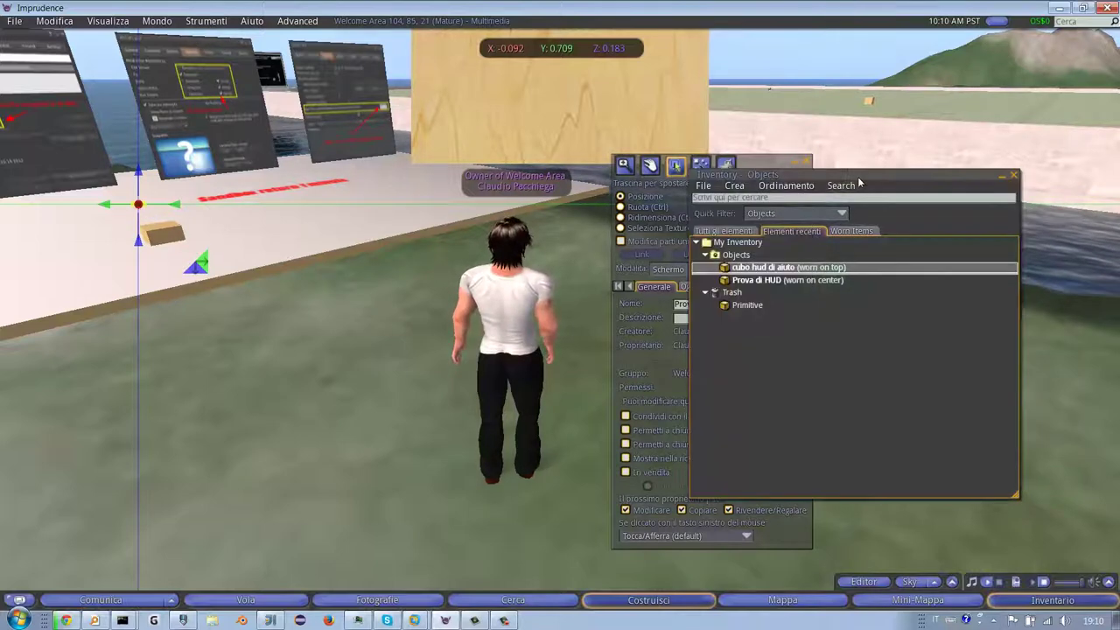
click(769, 279)
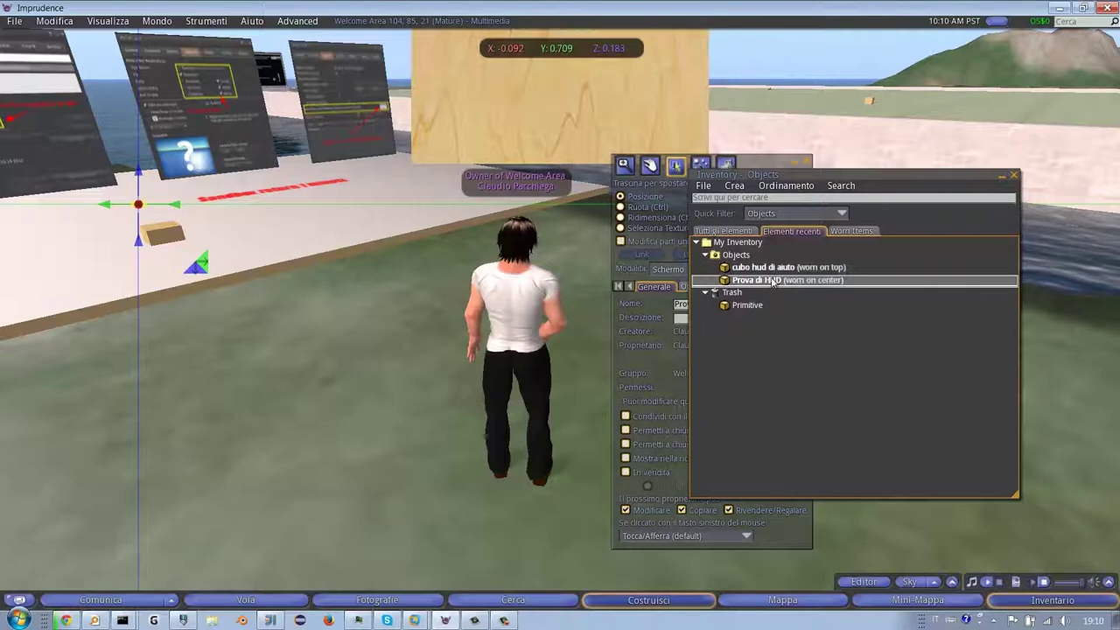
double_click(770, 280)
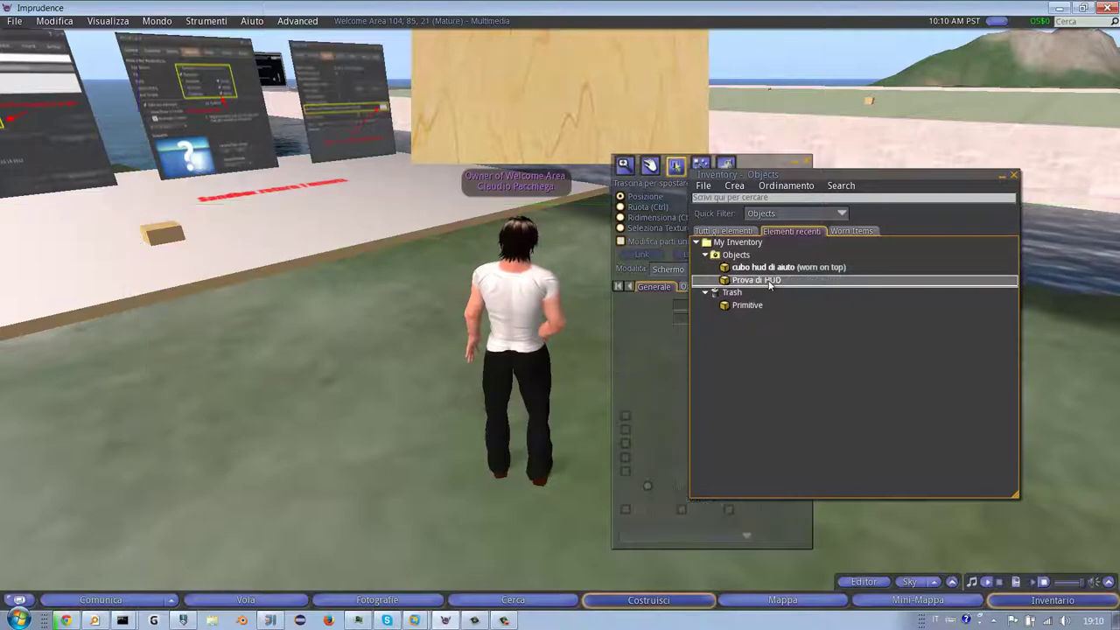
- Attach "Prova di HUD" to the Center 2 point of the HUD and detach it again
right_click(752, 282)
mouse_move(803, 378)
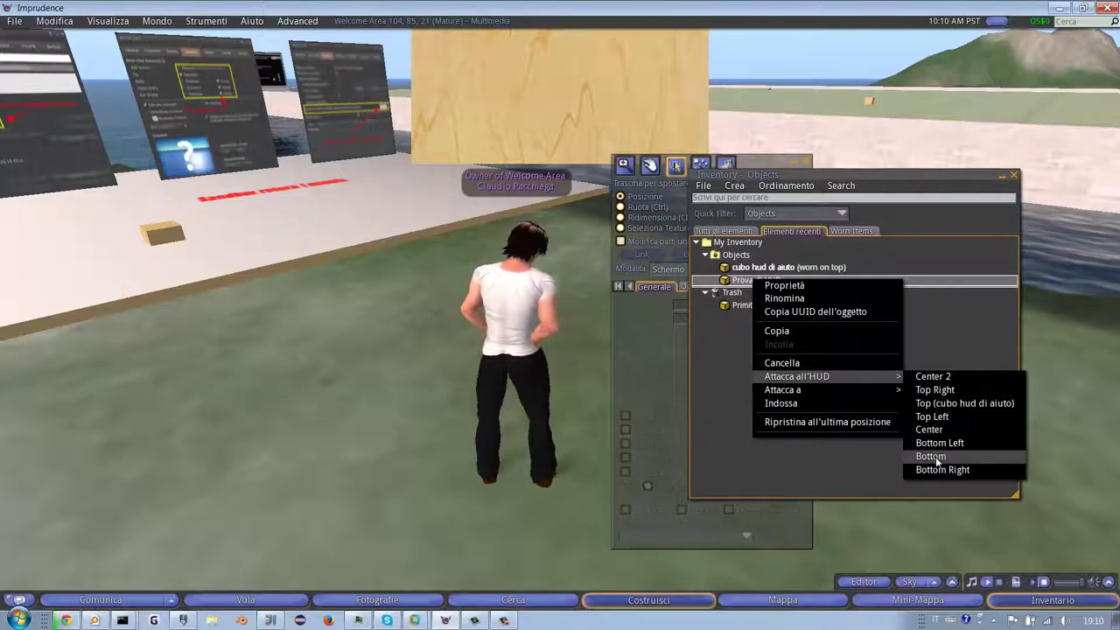
click(941, 376)
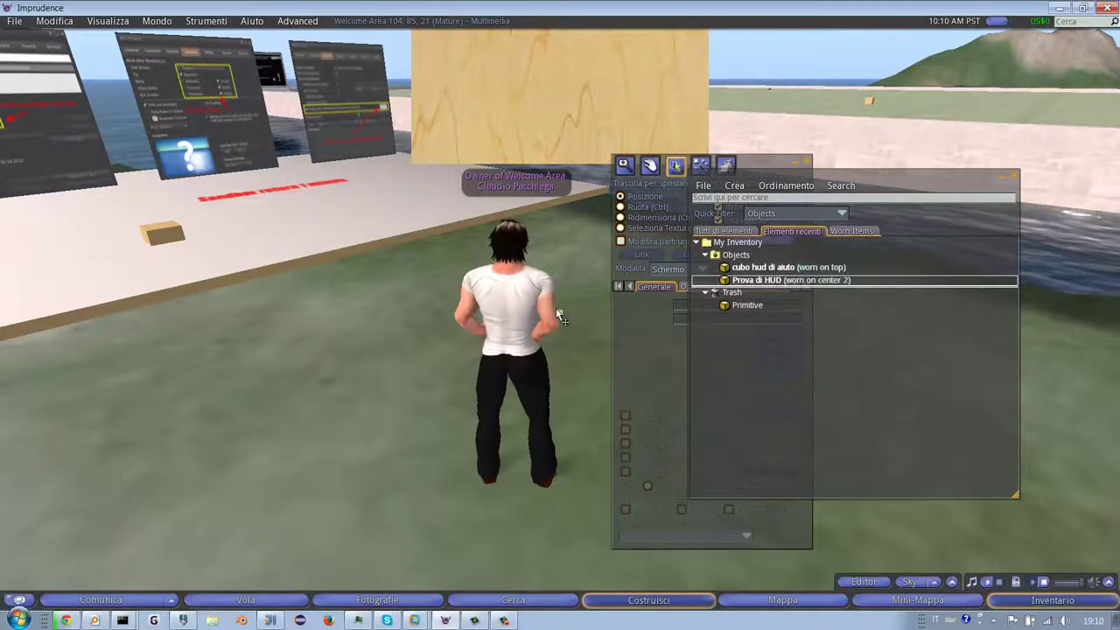
double_click(752, 282)
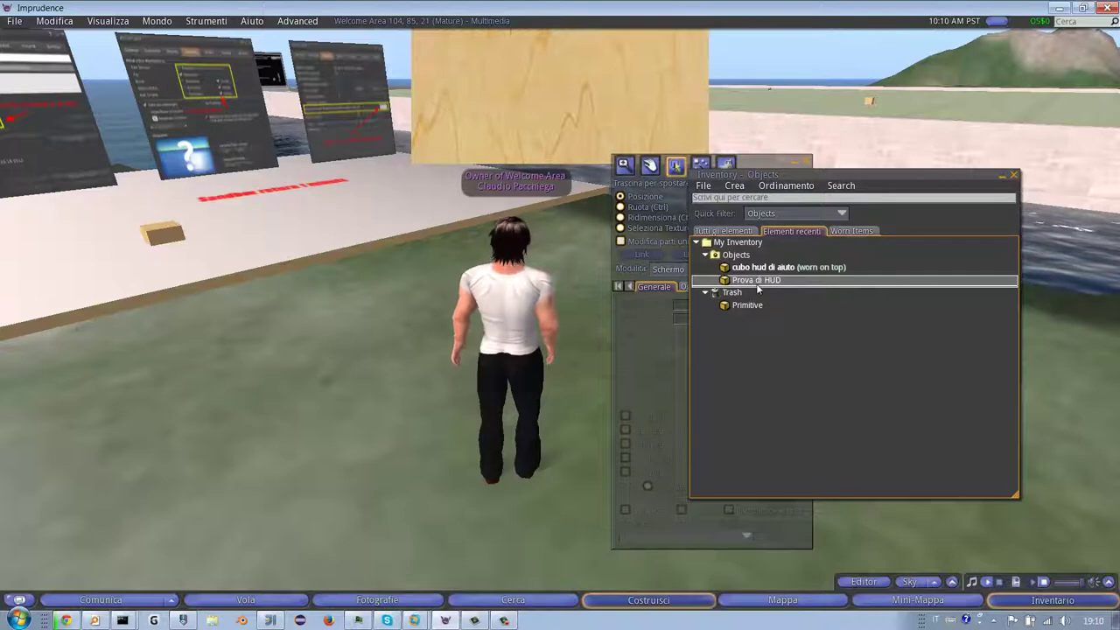
- Detach the "cubo hud di aiuto" helper cube from the HUD and close the build window
click(553, 92)
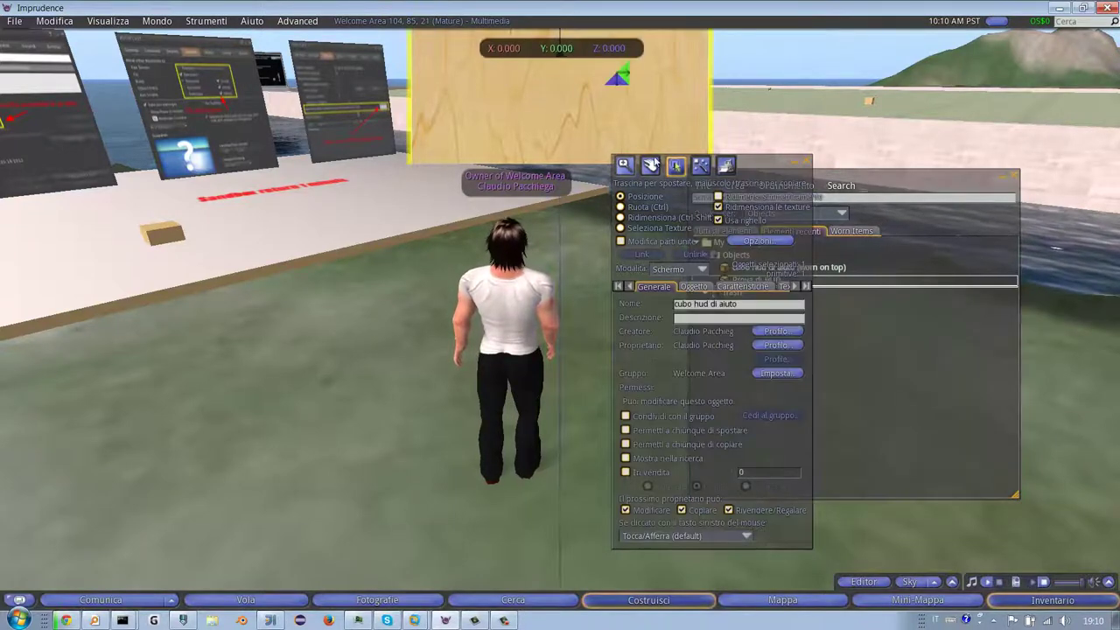
right_click(560, 101)
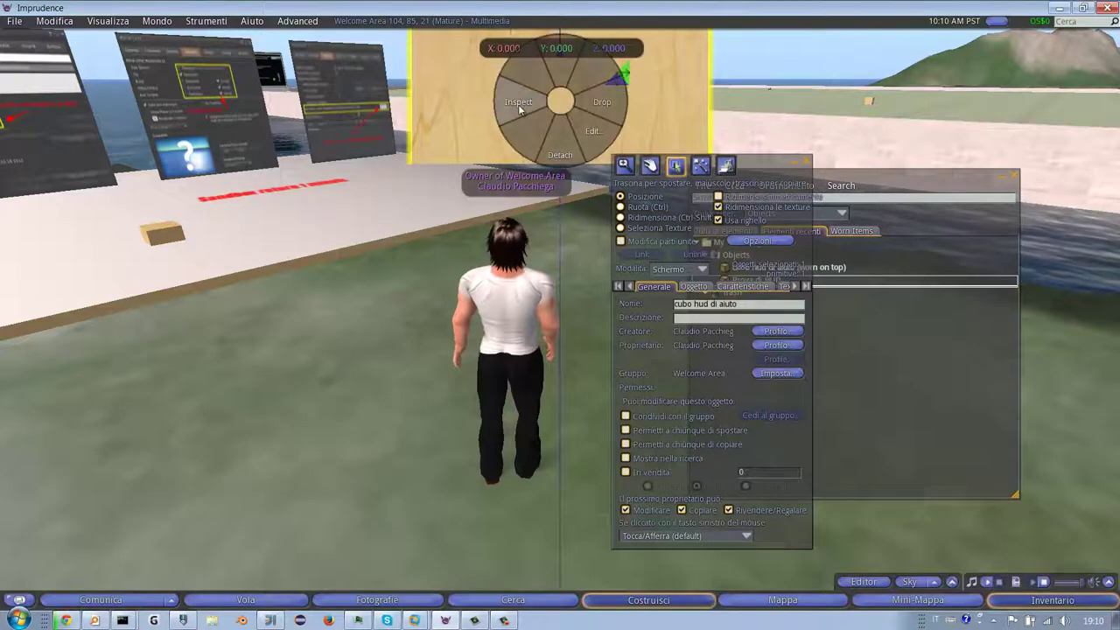
click(559, 151)
click(809, 164)
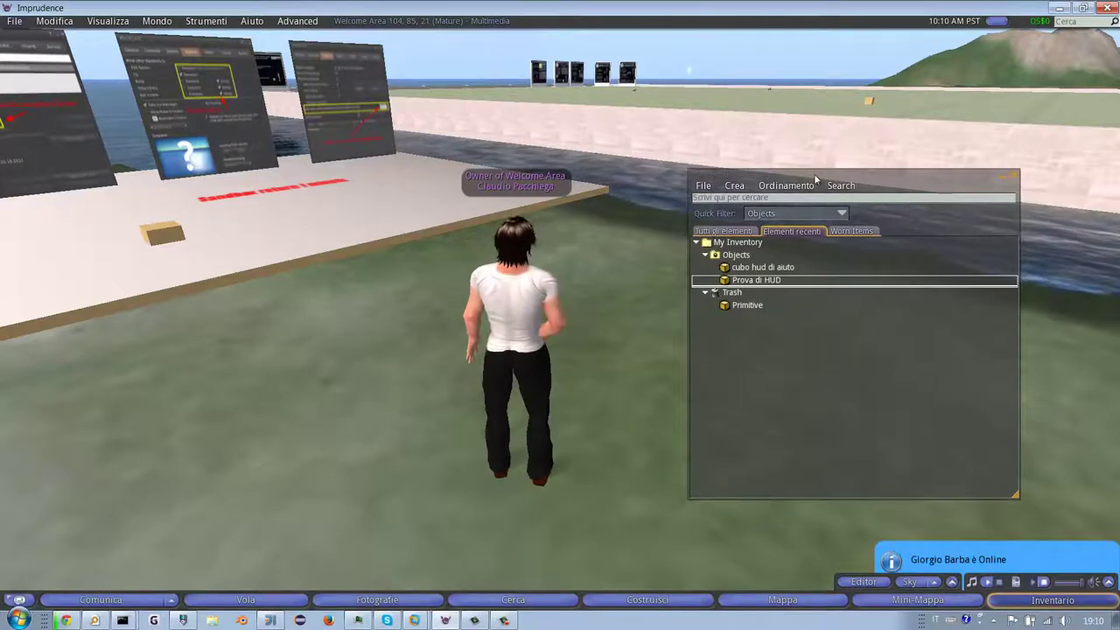
- Move the inventory window aside and create a new cube on the grass beside the avatar
drag(814, 174, 880, 174)
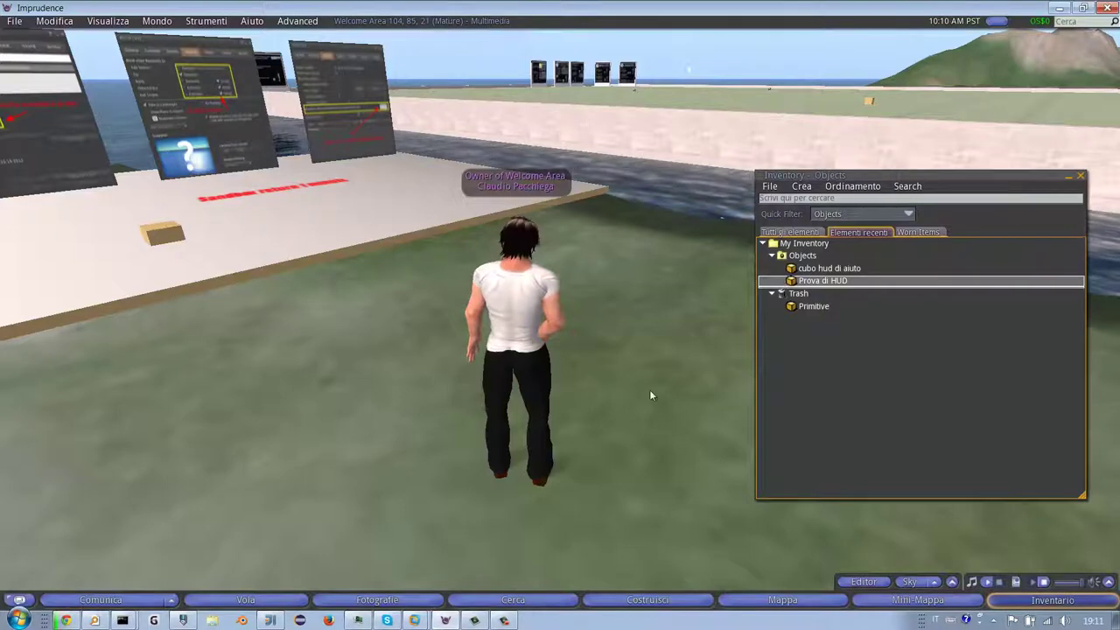
right_click(643, 362)
click(662, 348)
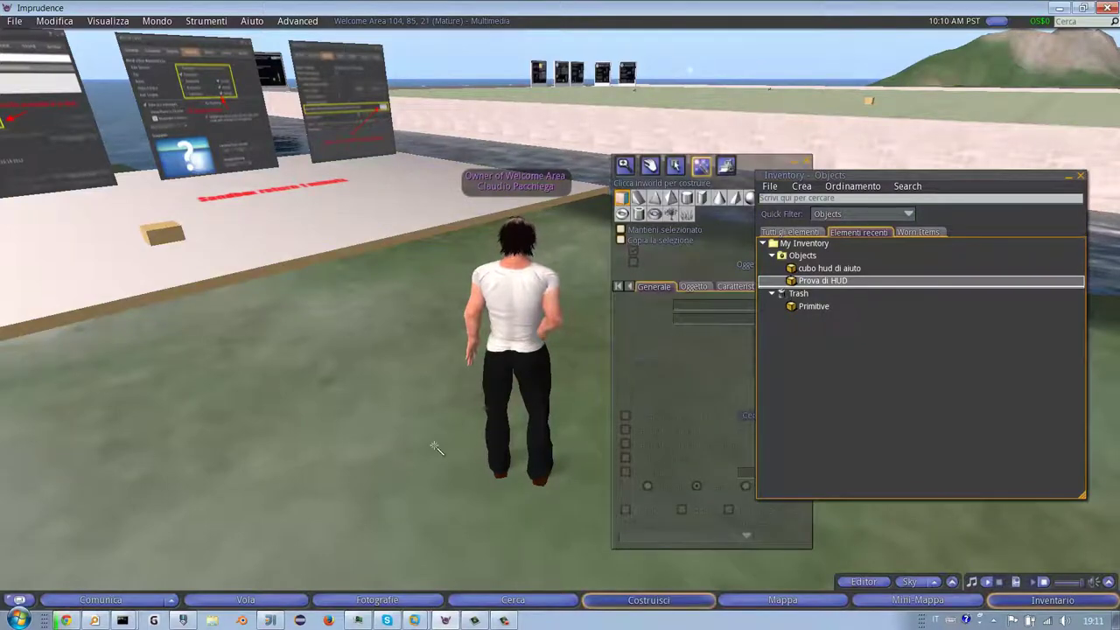
click(378, 408)
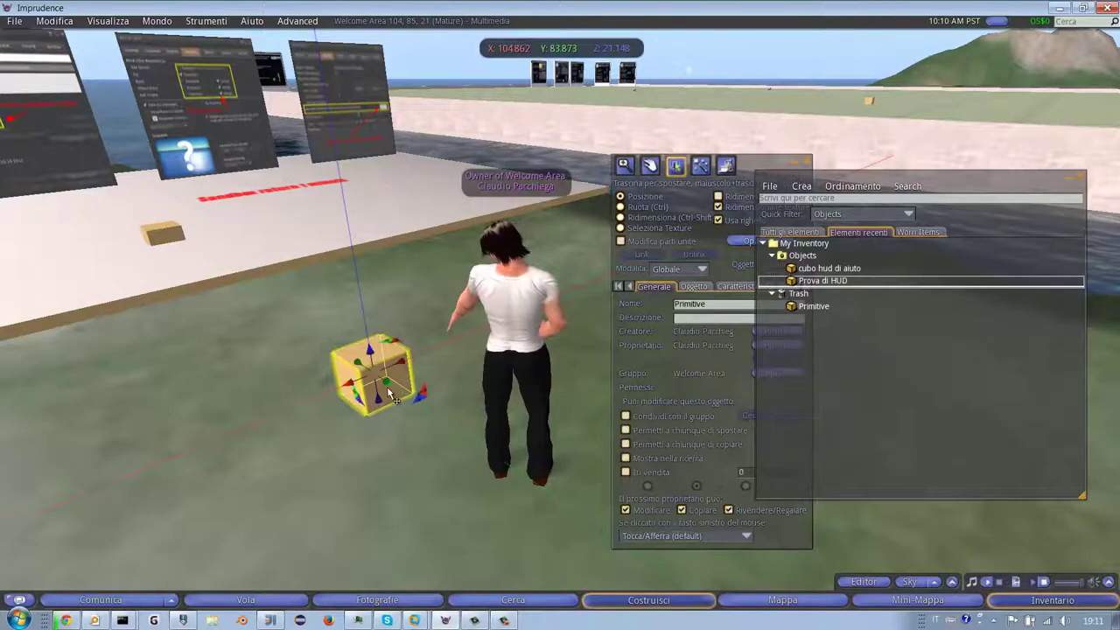
- Resize the new cube into a thin panel, 0.001 m thick along X, stretched wider along Y and lowered along Z
key(Escape)
alt+drag(562, 313, 560, 314)
key(ctrl+3)
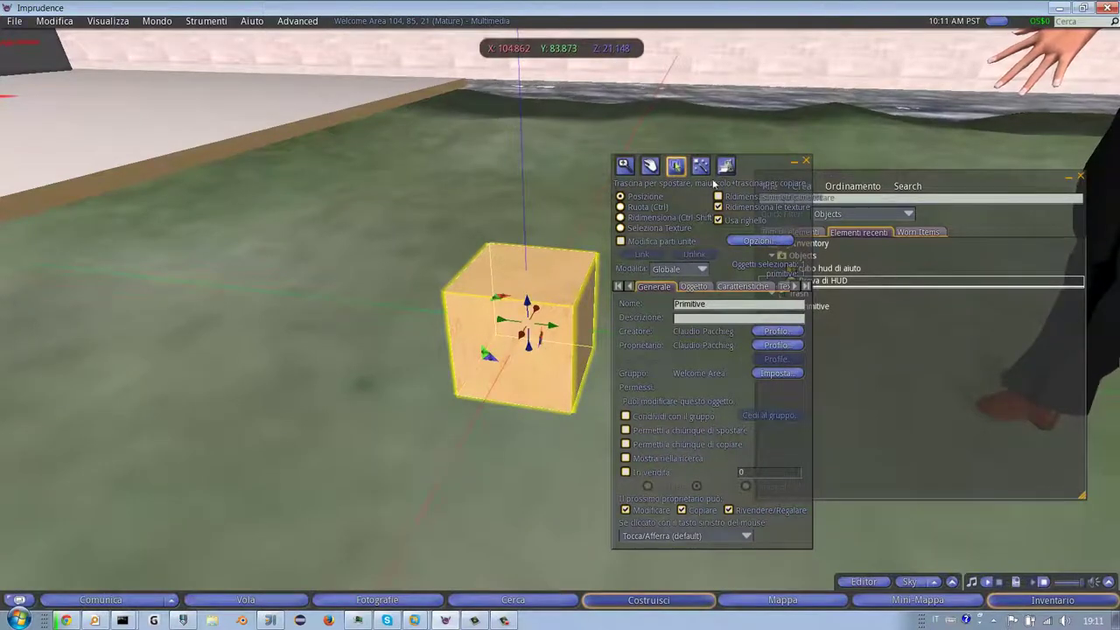
drag(756, 167, 782, 165)
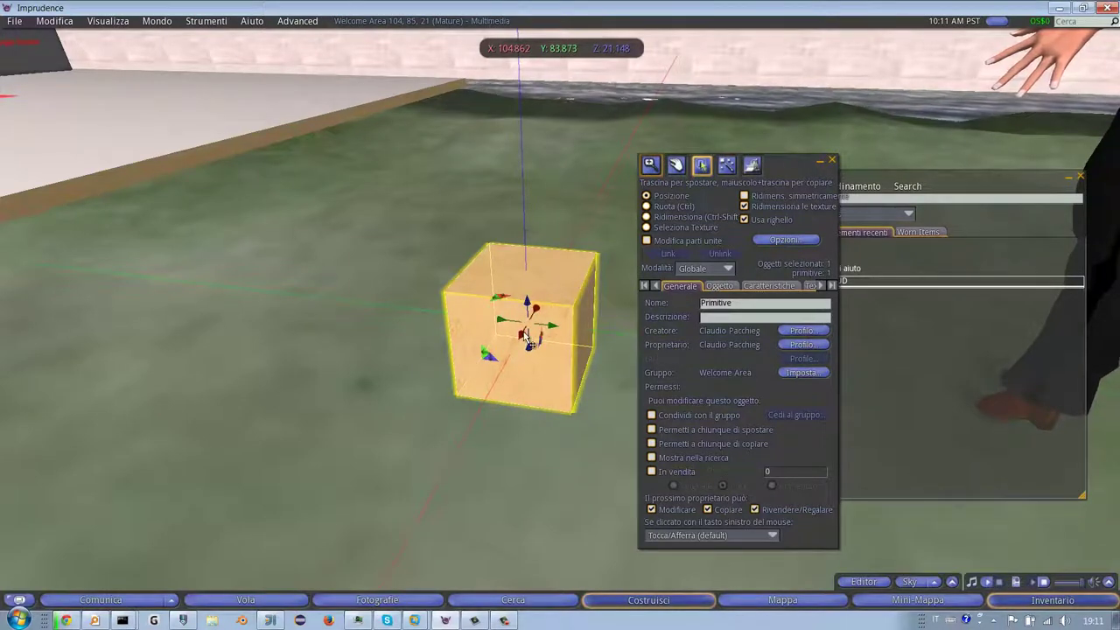
key(ctrl)
key(ctrl+shift)
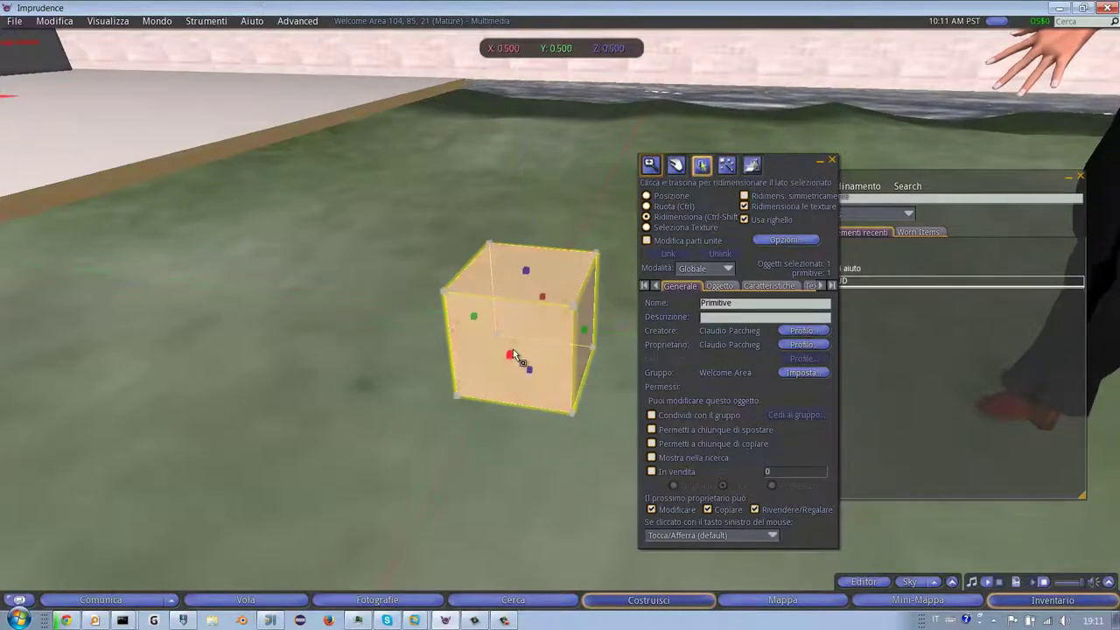
ctrl+shift+drag(511, 354, 568, 289)
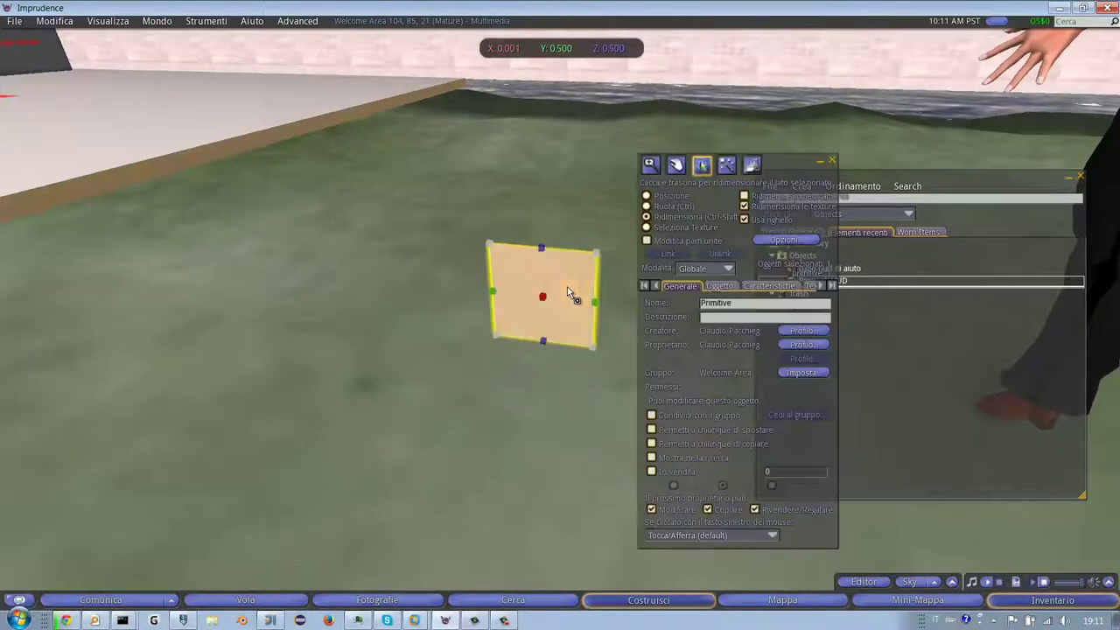
ctrl+shift+drag(495, 299, 361, 282)
ctrl+shift+drag(475, 245, 461, 278)
ctrl+shift+drag(378, 297, 415, 296)
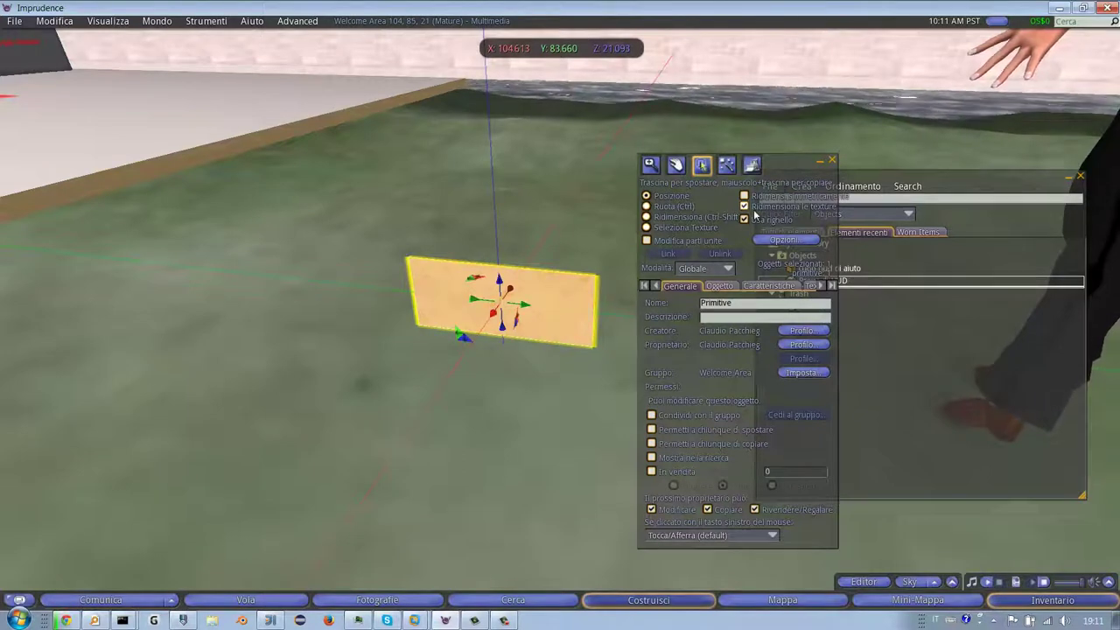
- Bring the inventory to the front and filter its complete item list to Textures only
key(ctrl)
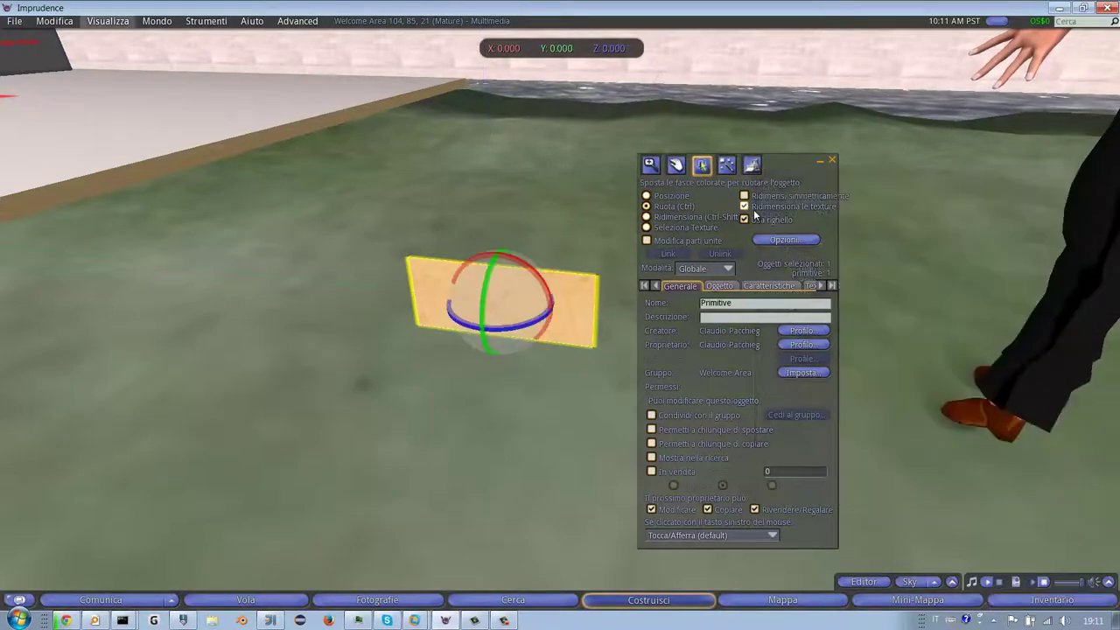
key(ctrl+i)
key(ctrl+i)
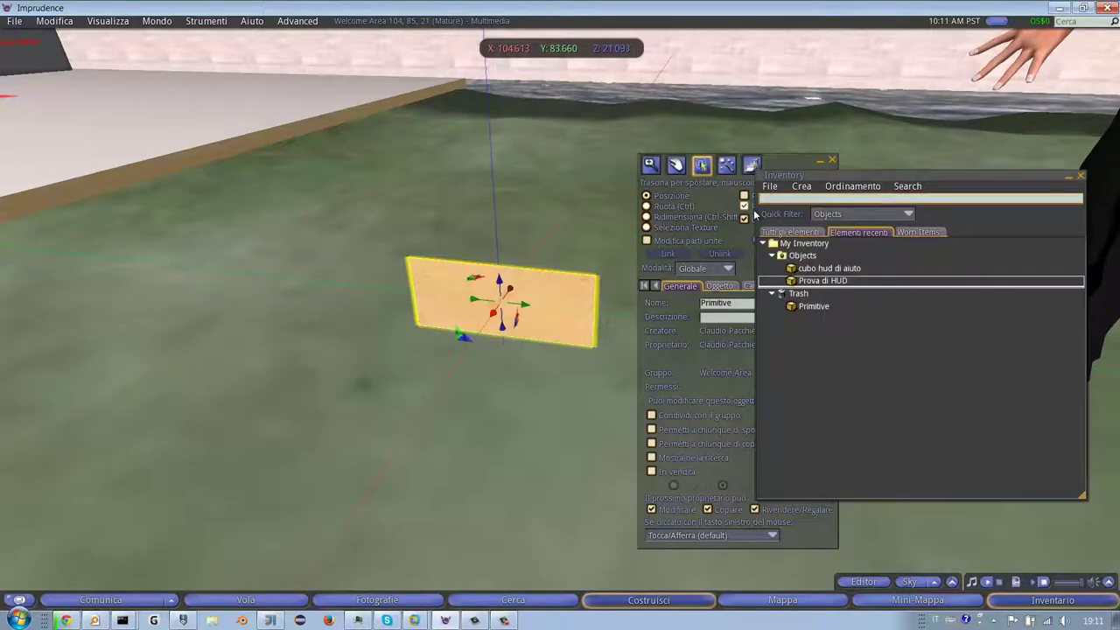
click(875, 214)
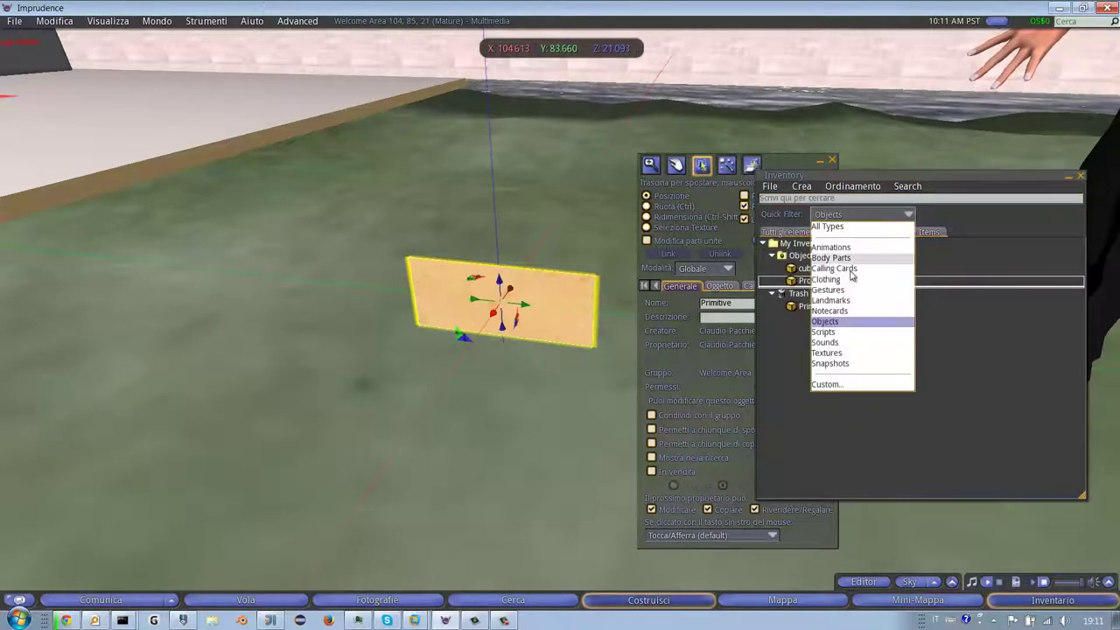
click(826, 353)
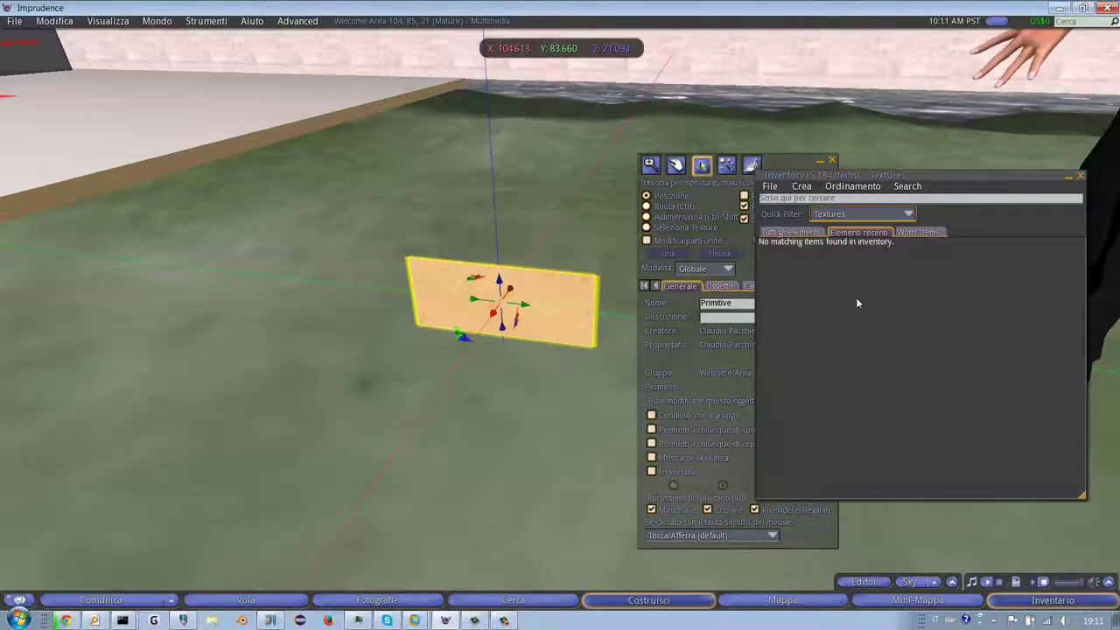
click(789, 231)
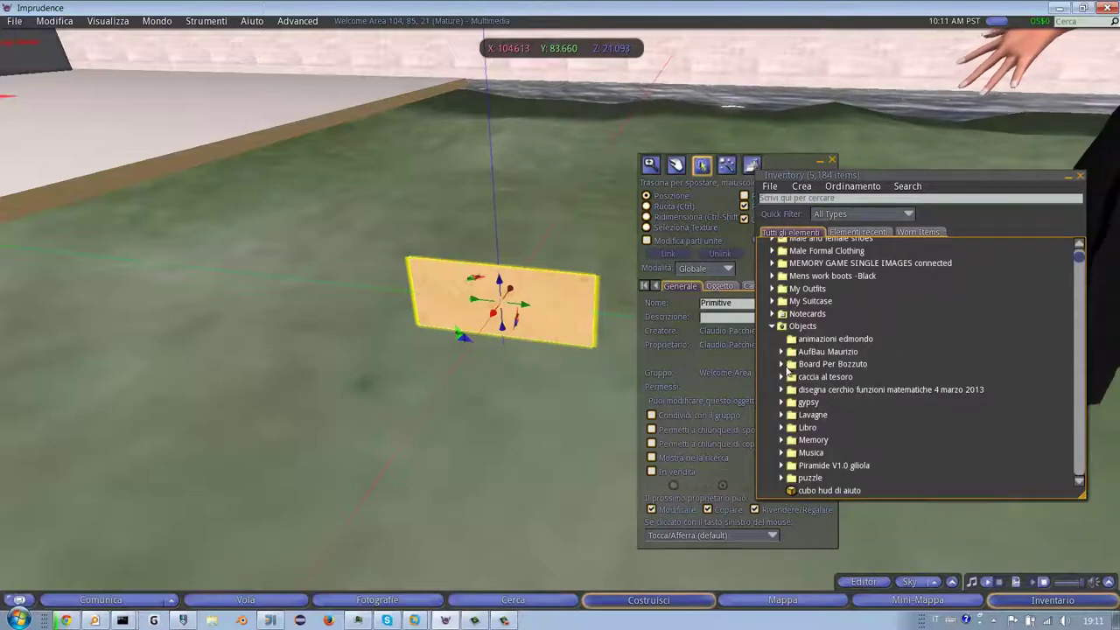
click(781, 377)
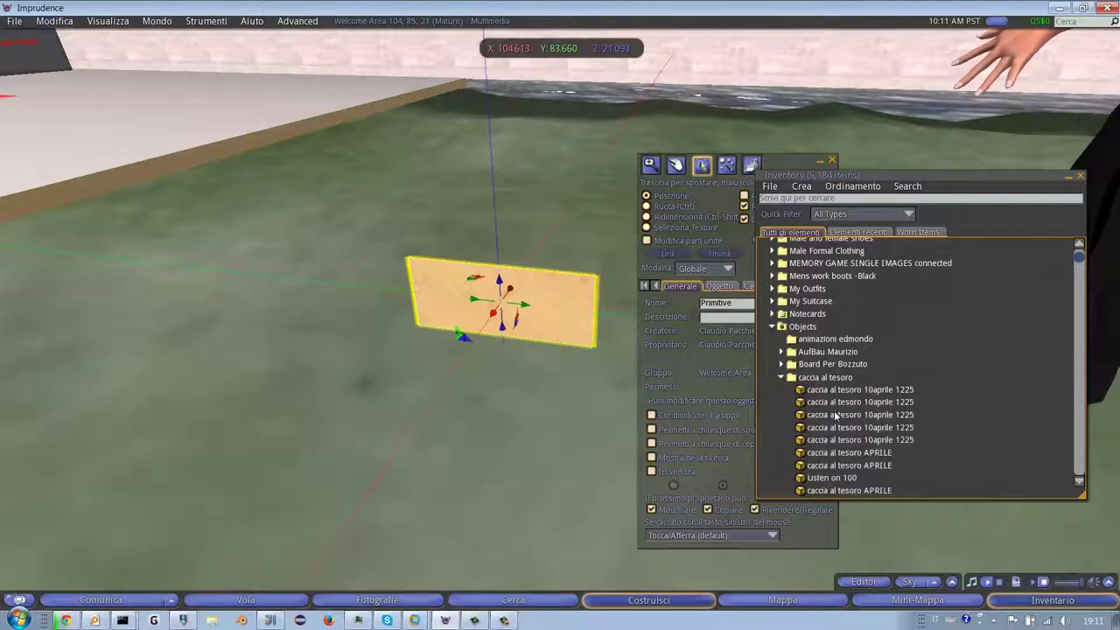
click(860, 214)
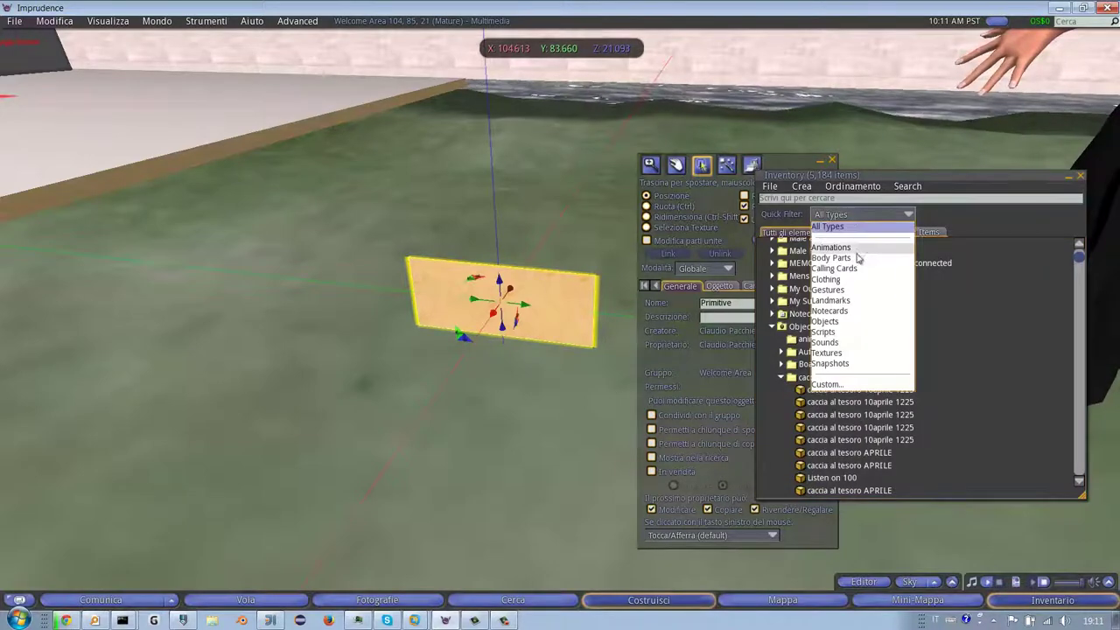
click(840, 354)
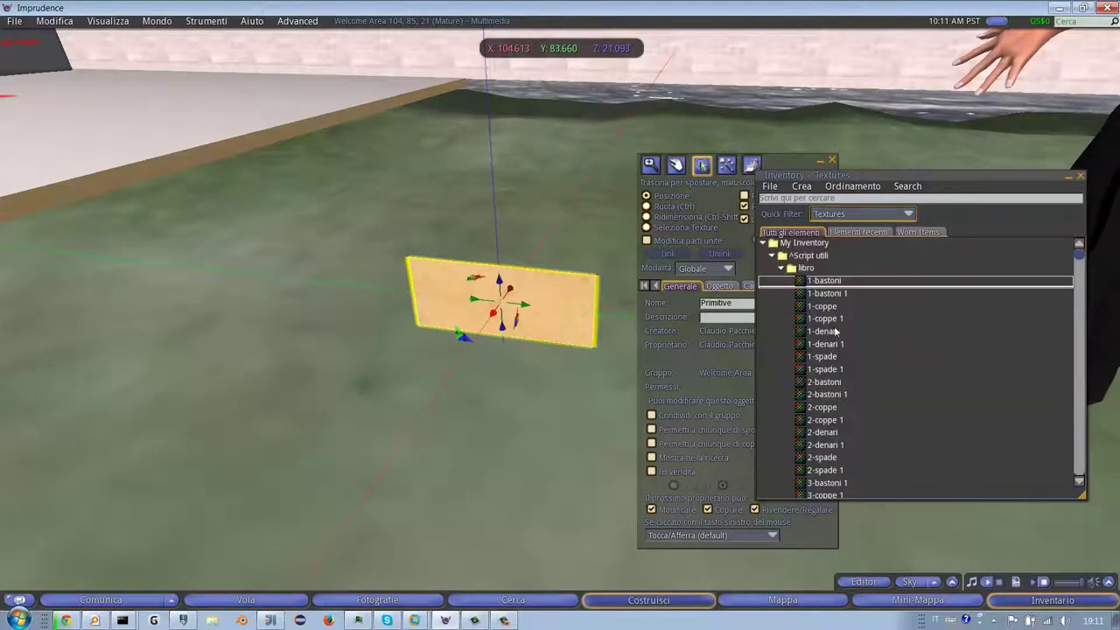
- Apply the 1-bastoni texture from the libro folder to the front face of the thin panel and close the texture preview
click(824, 281)
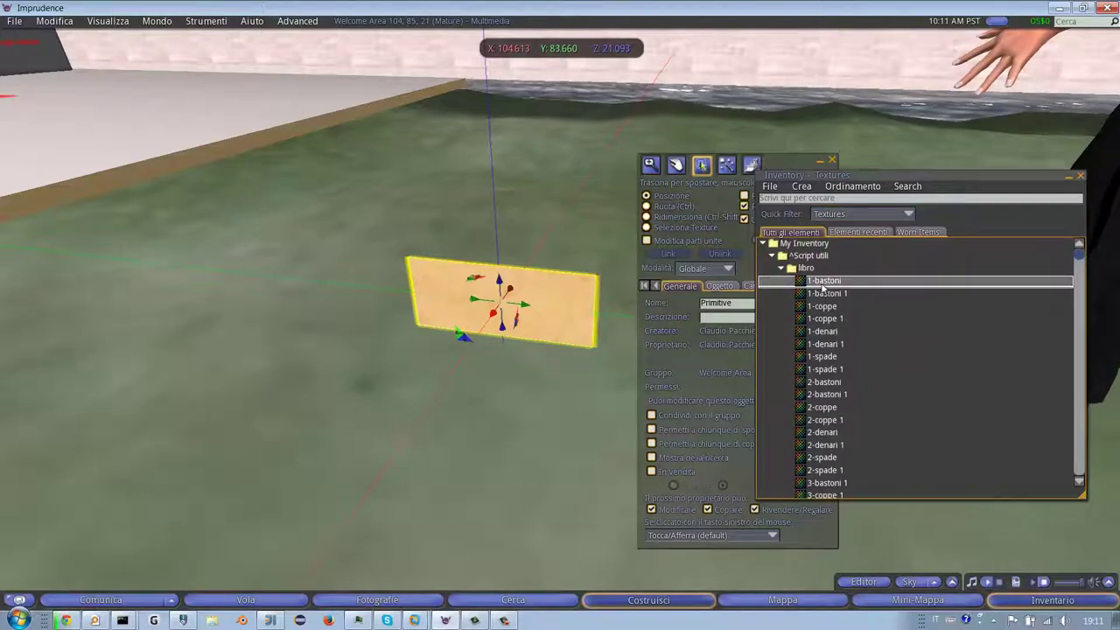
double_click(823, 282)
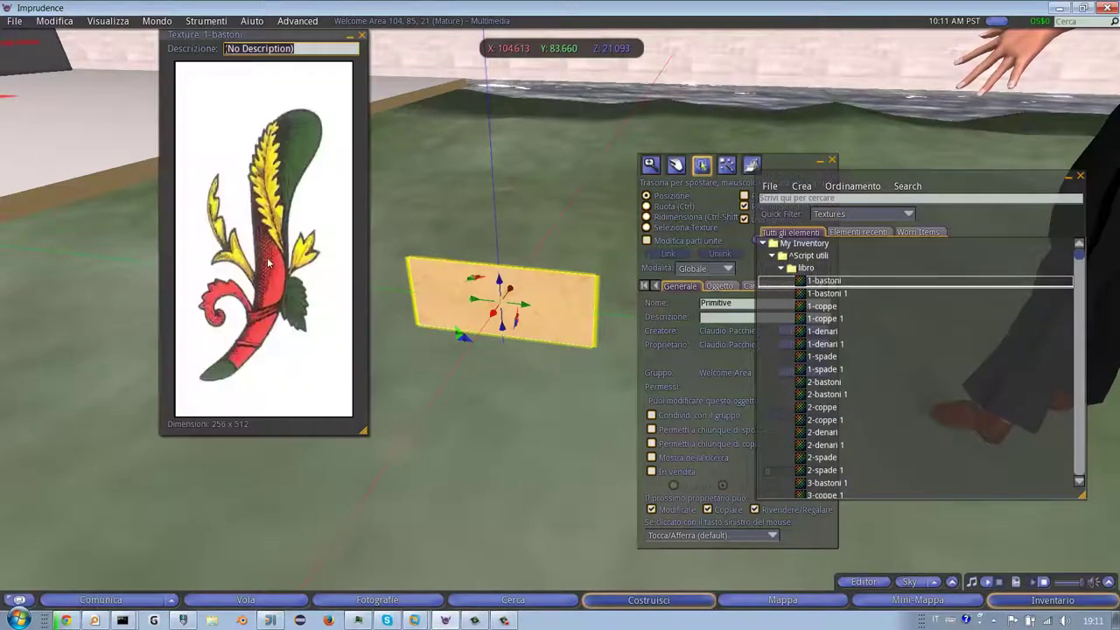
drag(269, 261, 349, 280)
drag(493, 312, 495, 310)
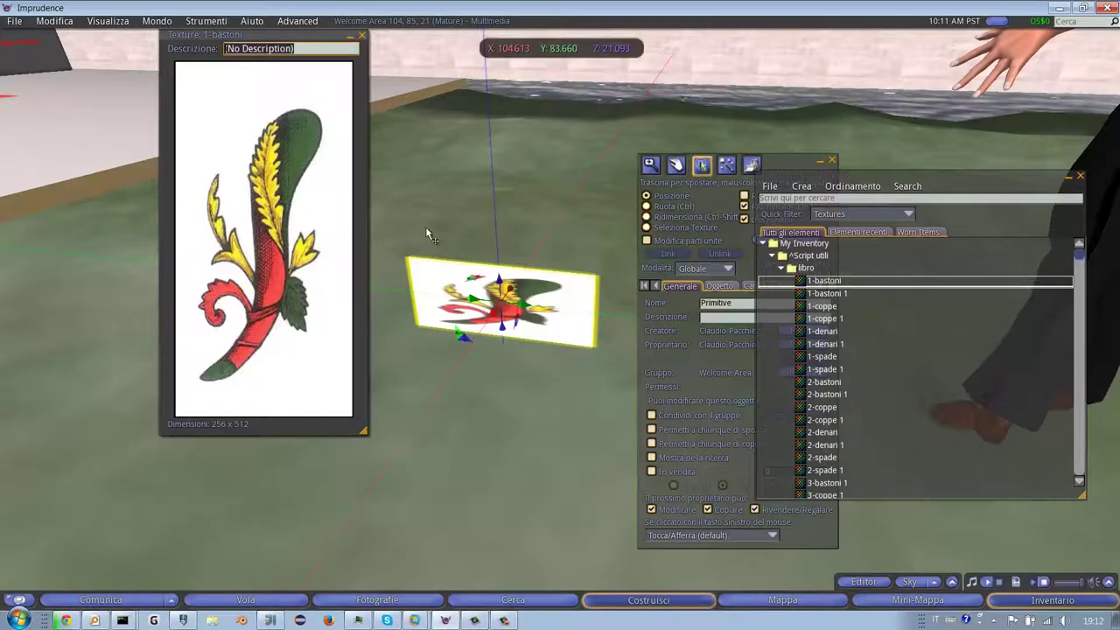
click(362, 36)
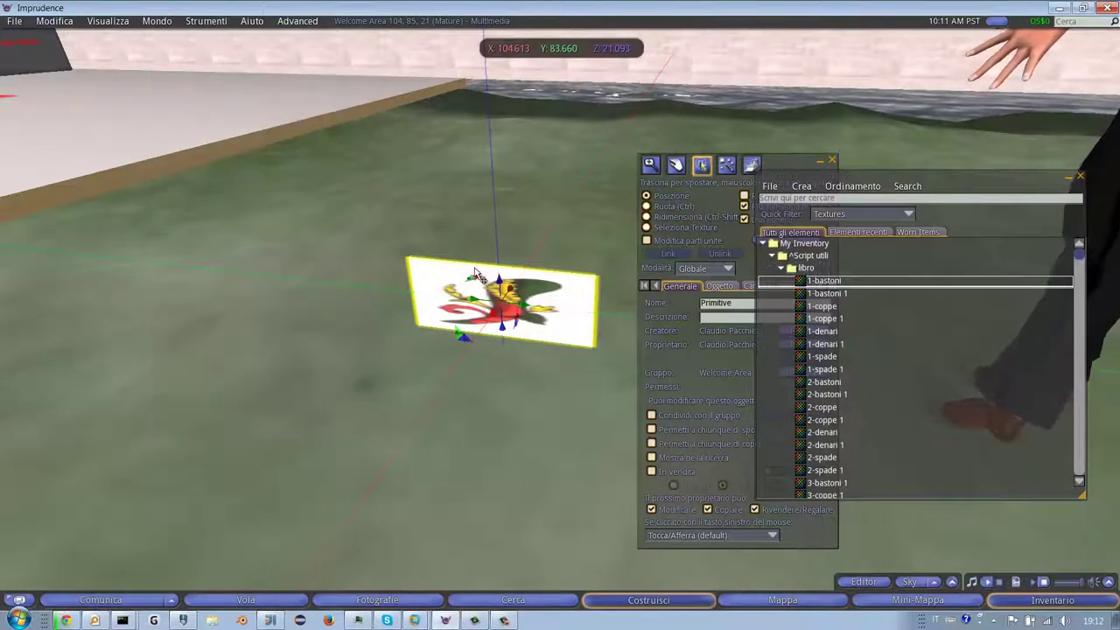
- Move the build window clear of the inventory and rename the textured panel "hud asso di bastoni"
right_click(547, 308)
click(573, 340)
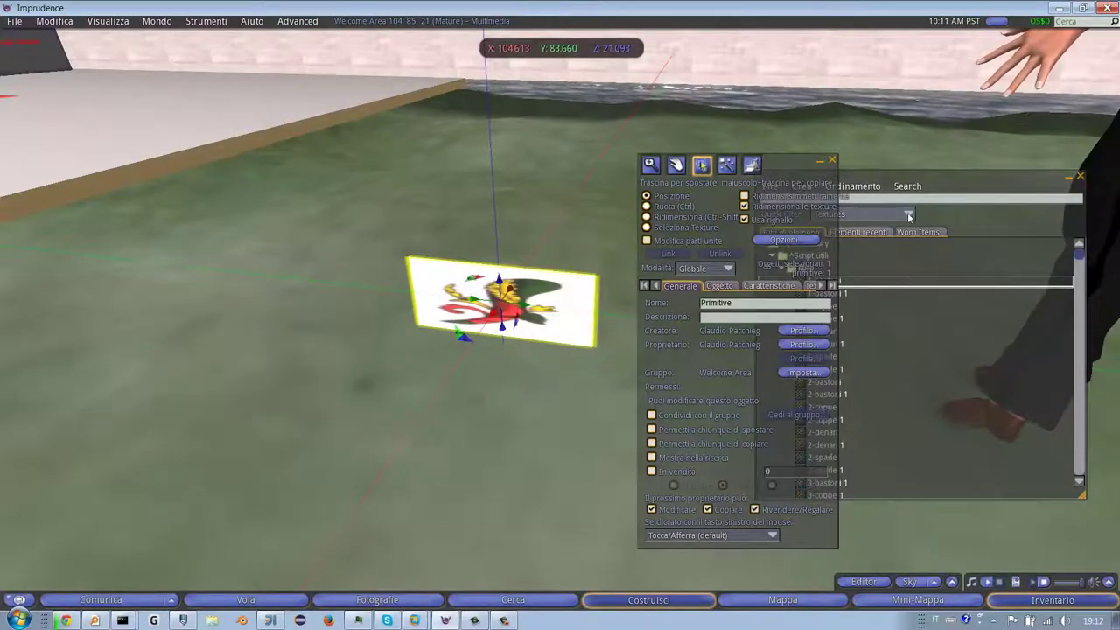
drag(656, 195, 270, 286)
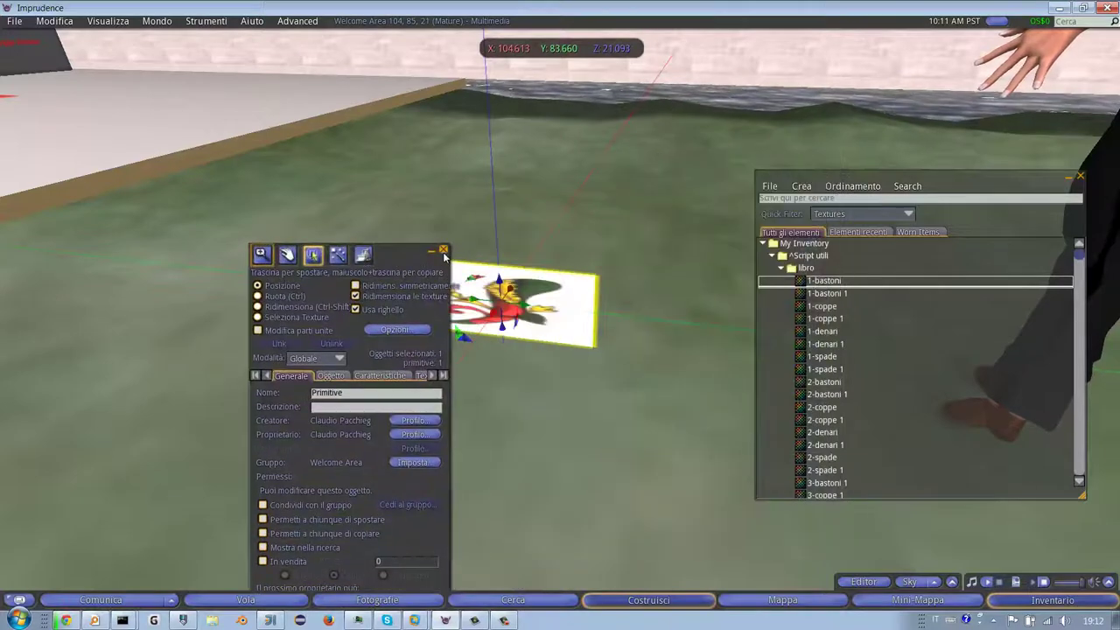
click(443, 251)
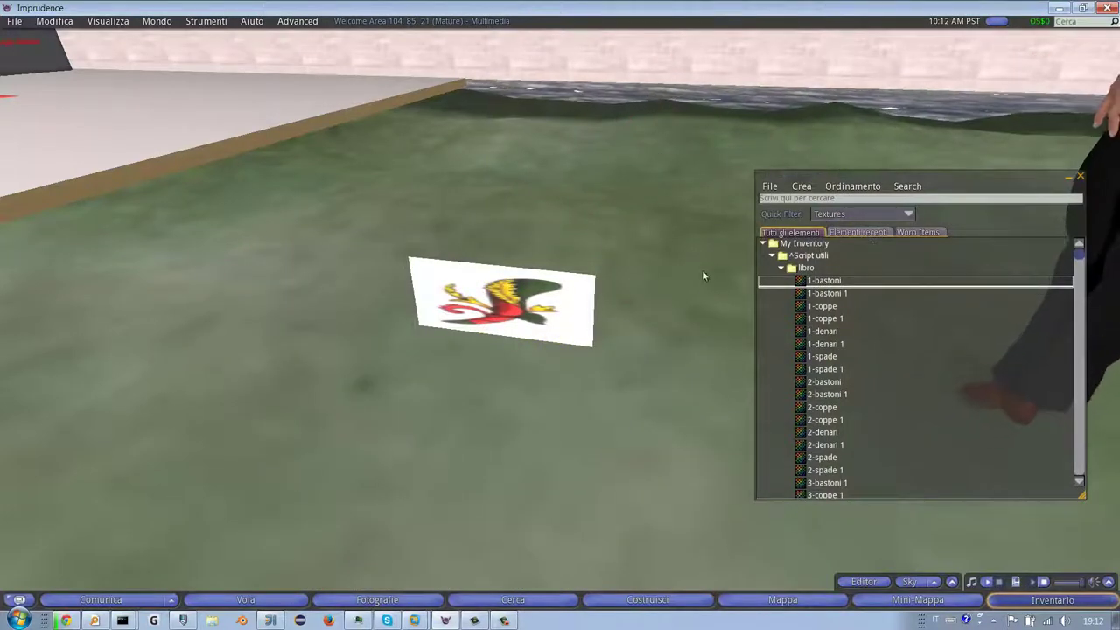
right_click(481, 321)
click(522, 331)
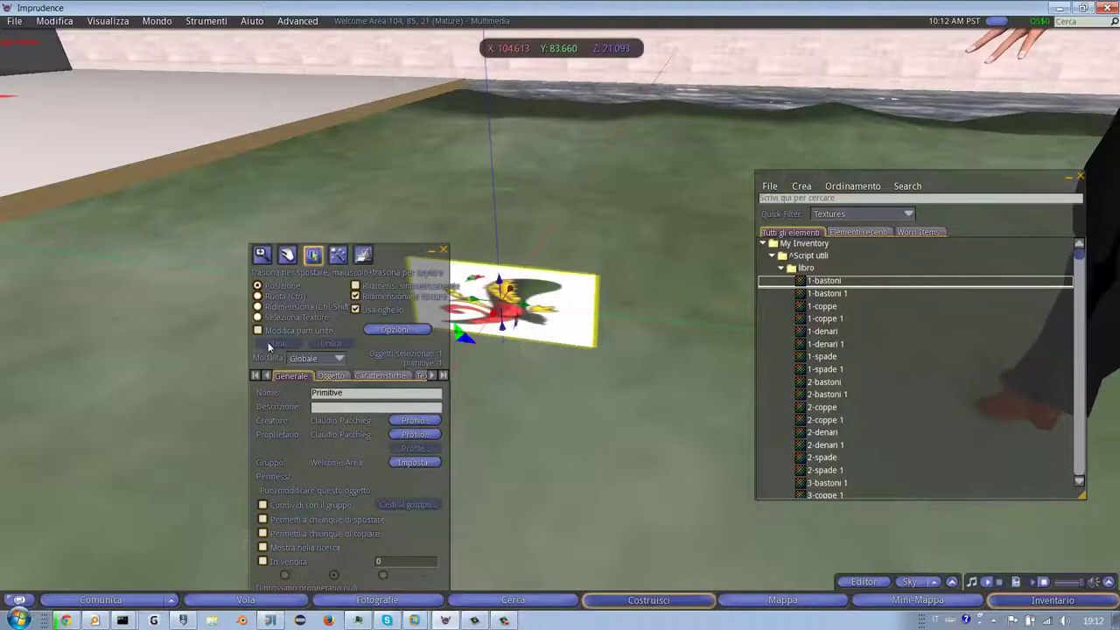
click(259, 375)
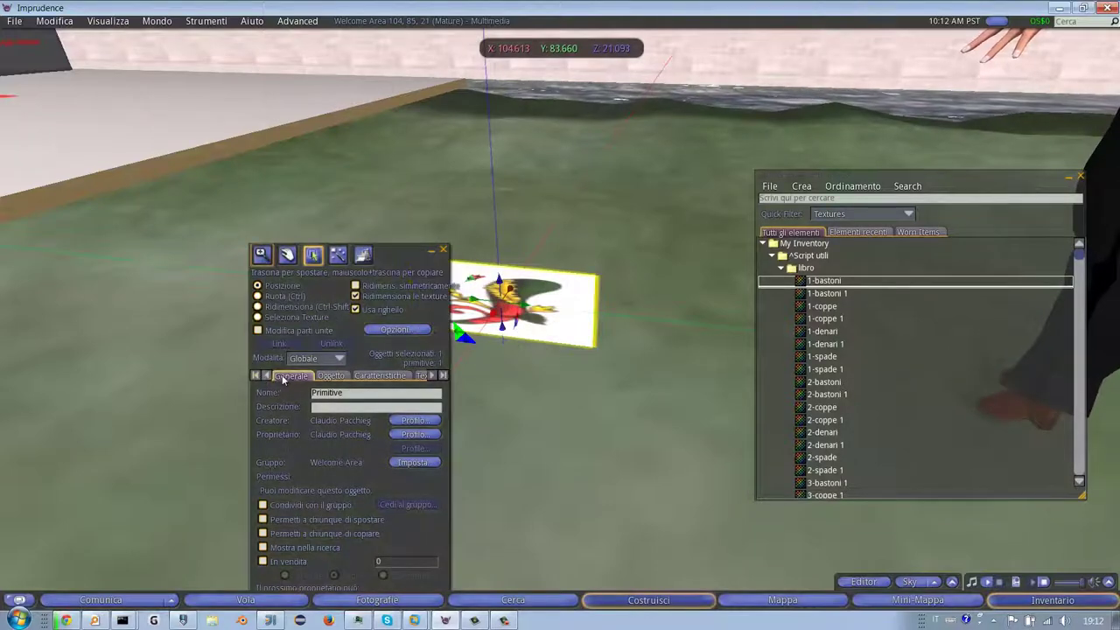
double_click(352, 393)
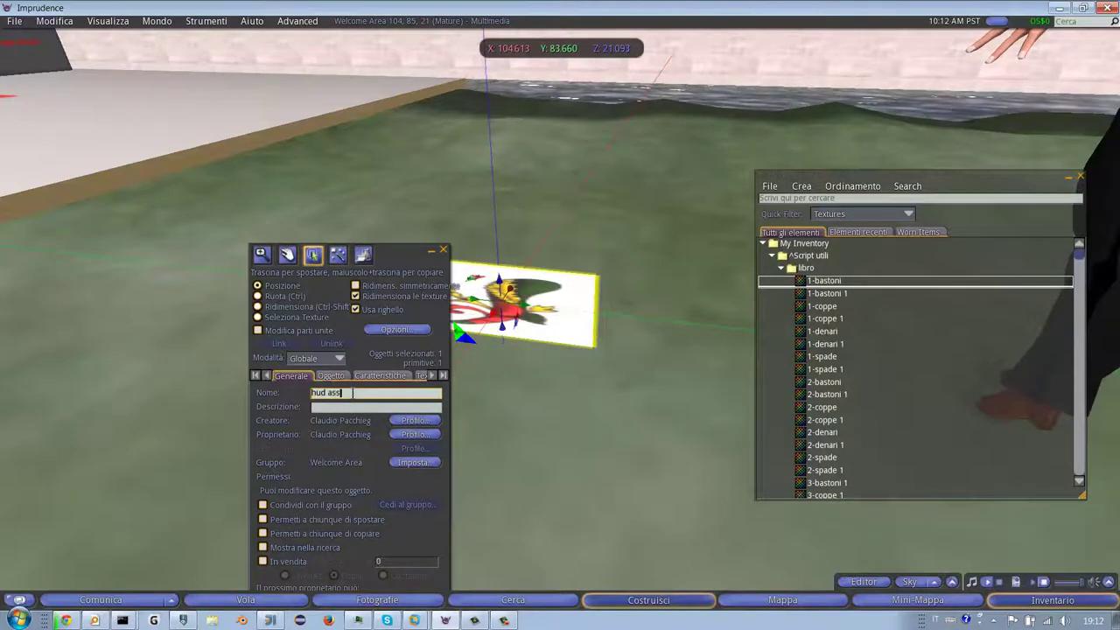
text(hud asso di bastoni)
key(Tab)
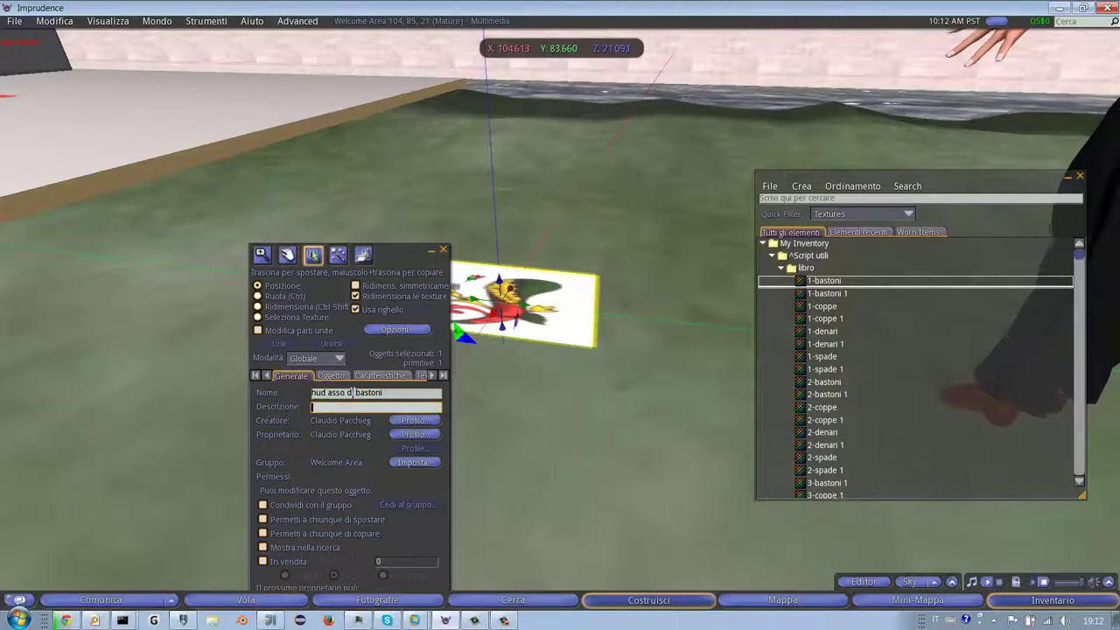
click(443, 251)
- Wear the textured panel as a HUD at the Center attachment point
right_click(490, 307)
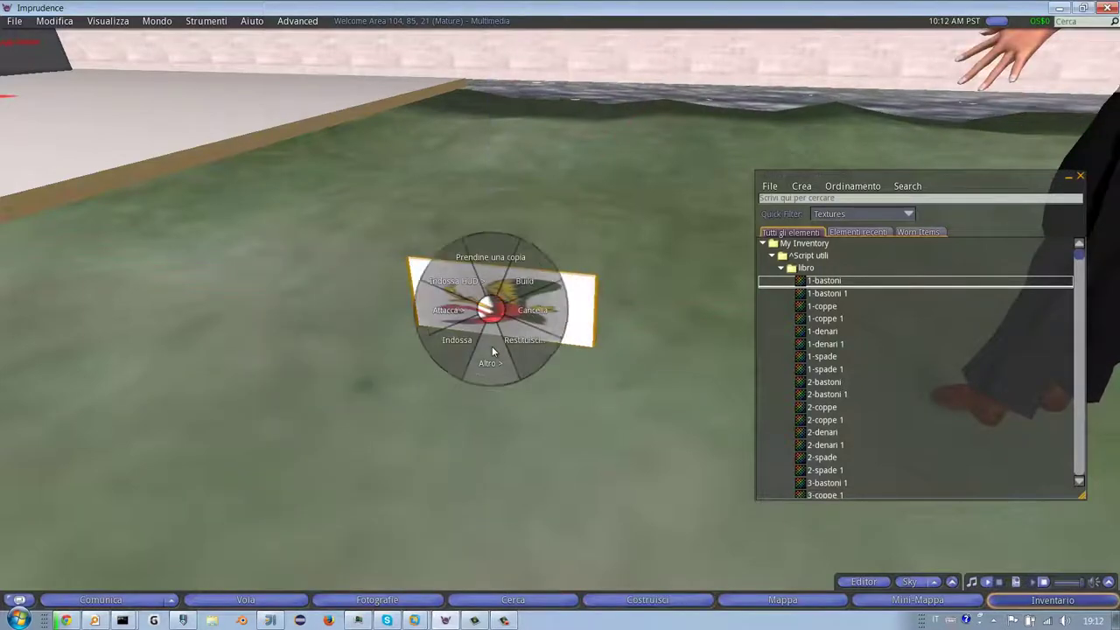
click(462, 283)
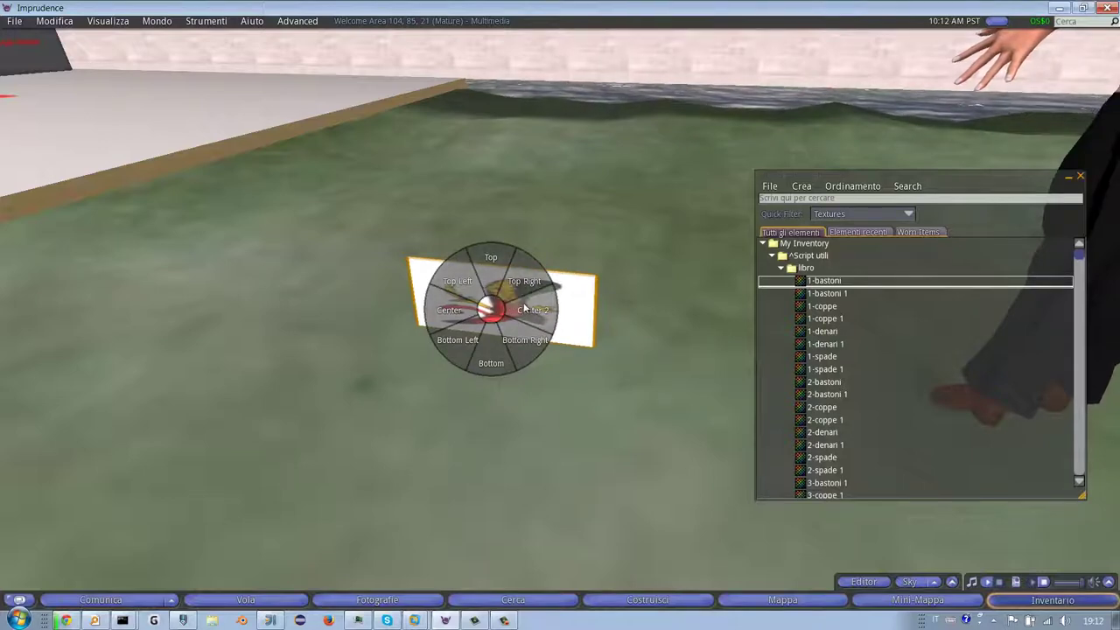
click(456, 314)
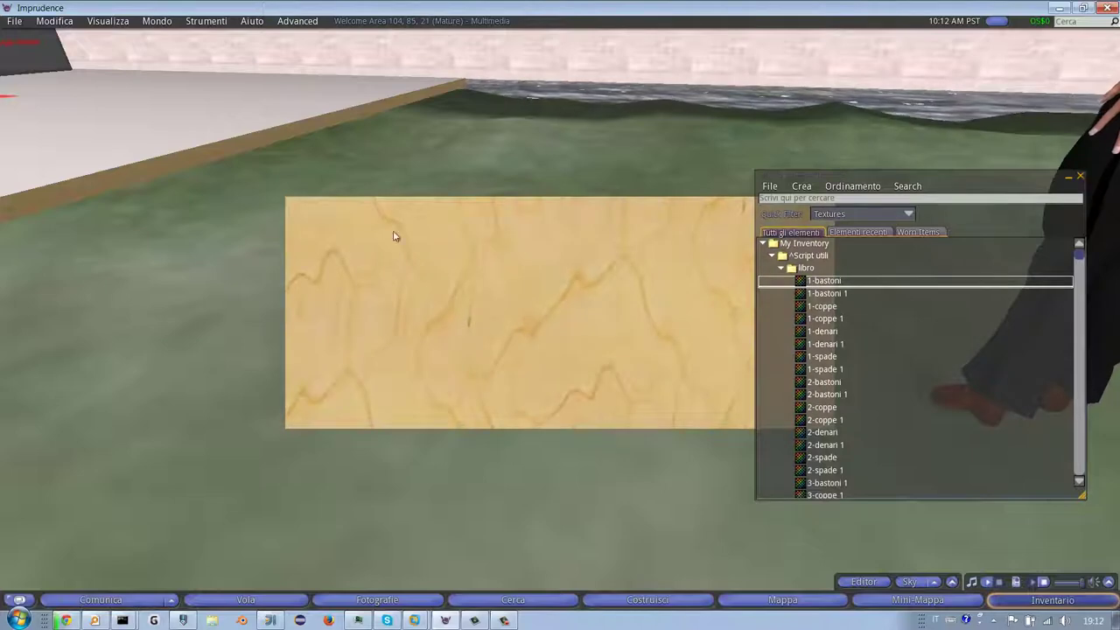
- Edit the worn HUD, set its Z rotation to 180 degrees and finish editing
right_click(529, 293)
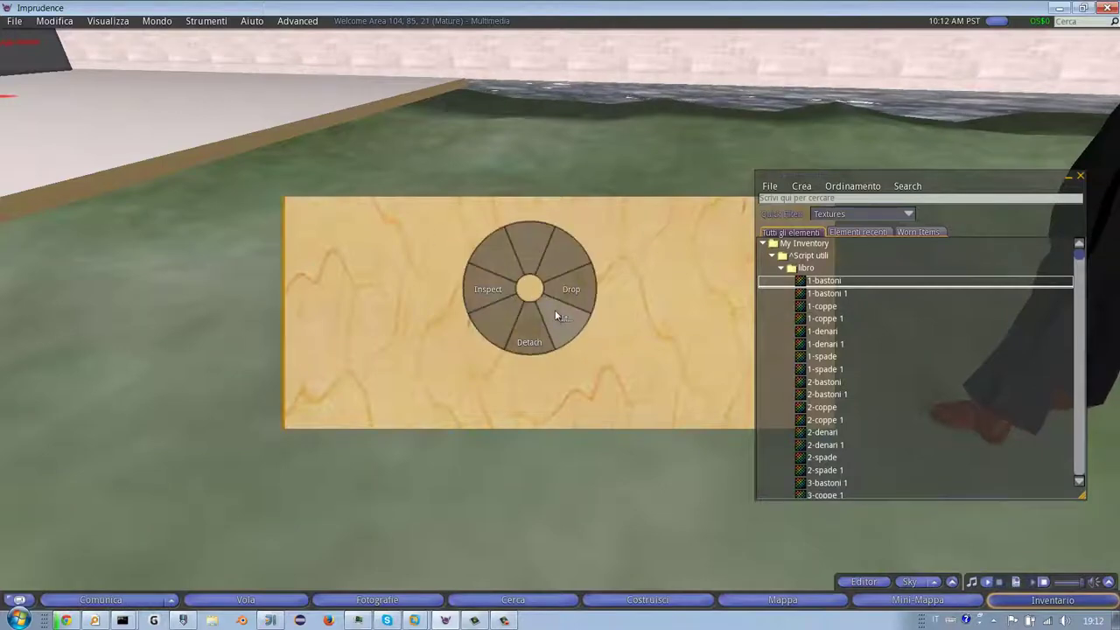
click(554, 310)
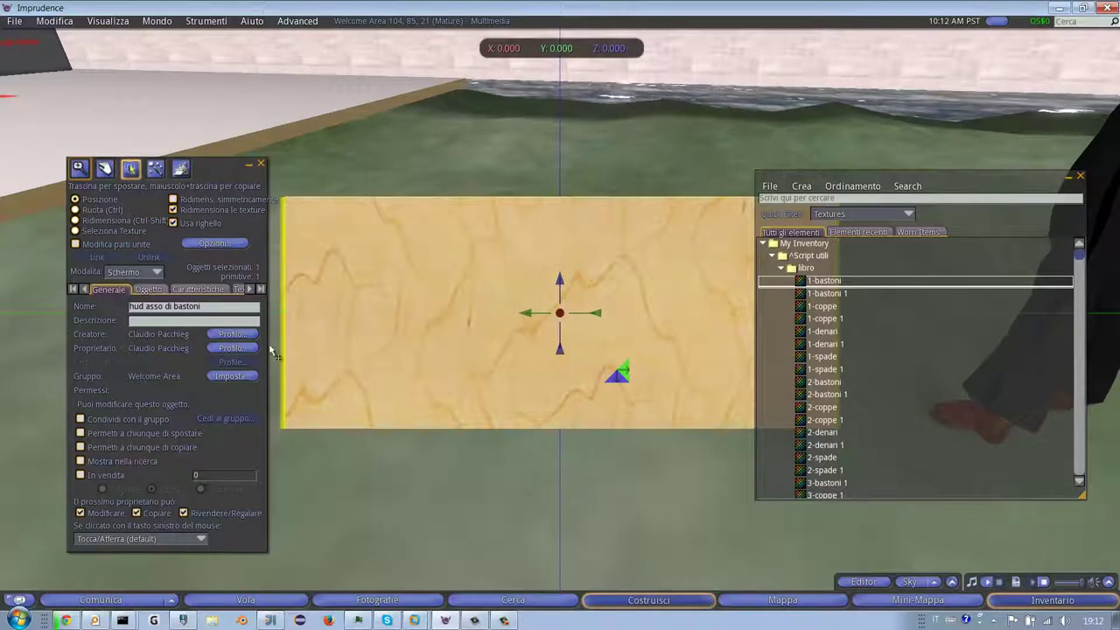
click(145, 292)
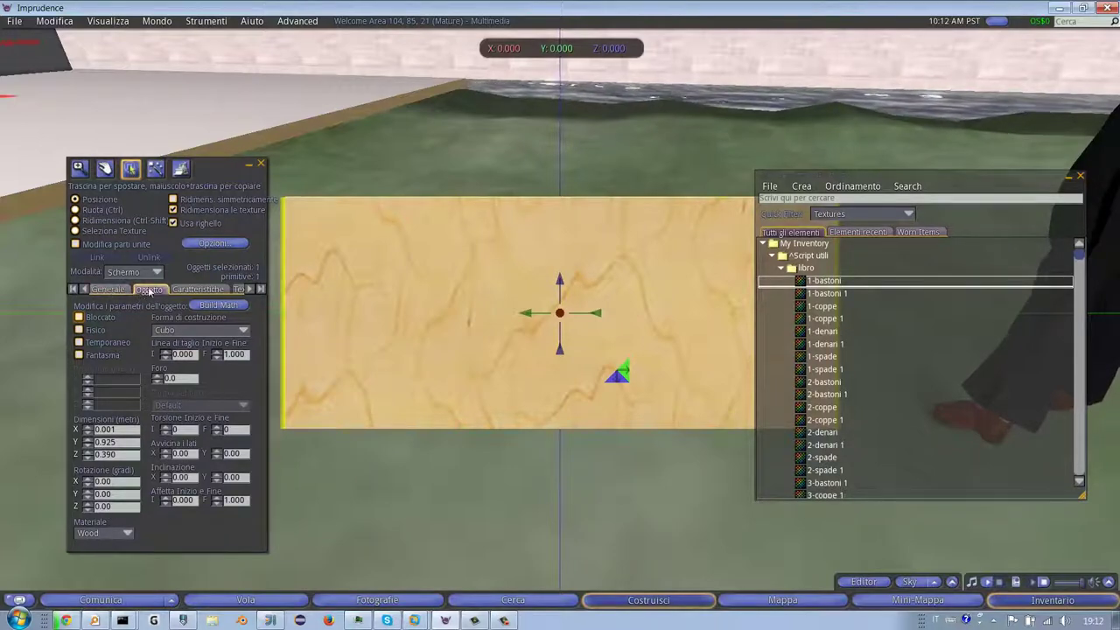
click(119, 506)
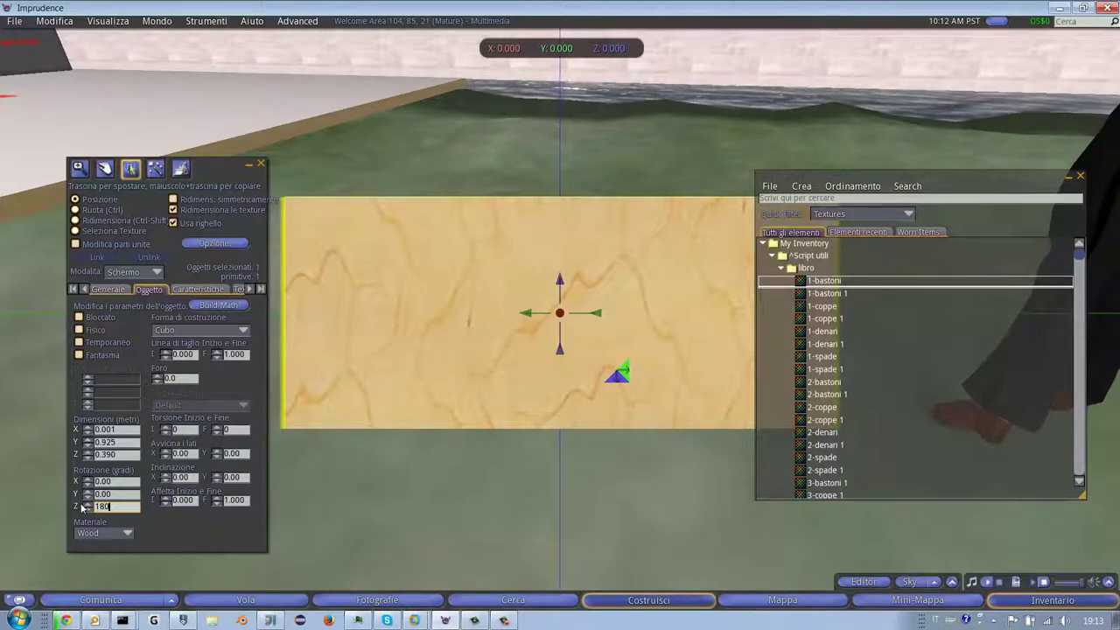
text(180)
key(Tab)
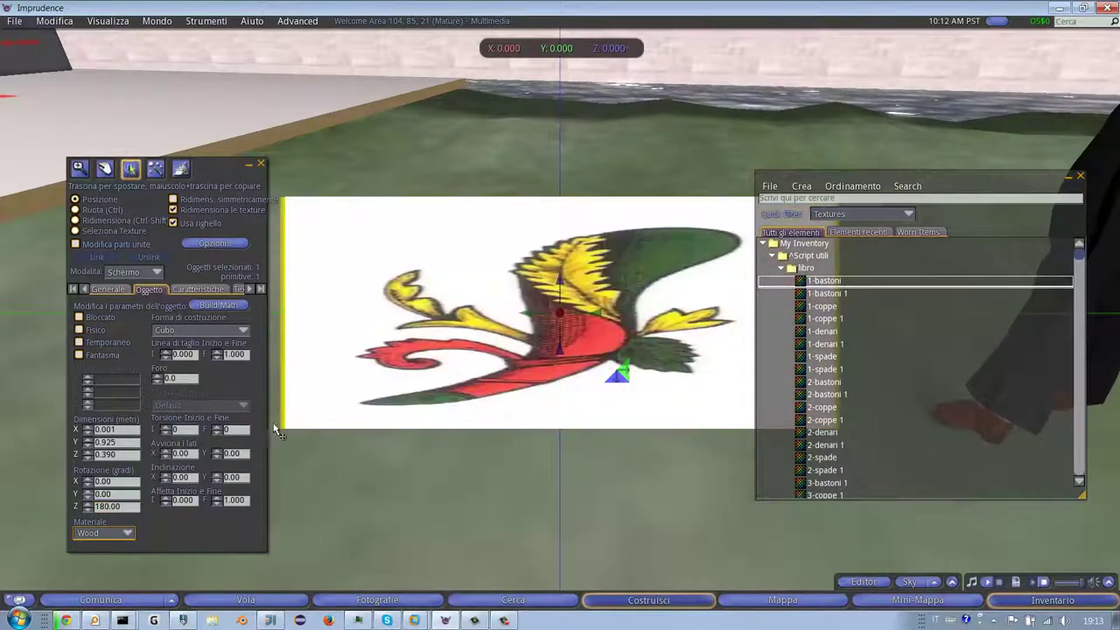
click(261, 164)
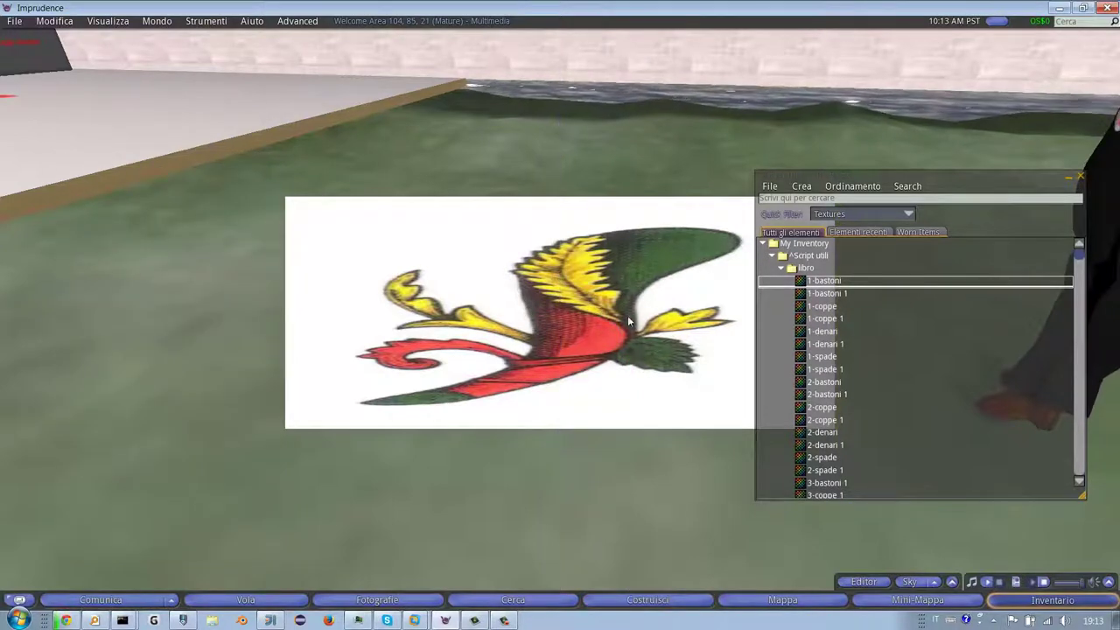
- Detach the HUD and wear "hud asso di bastoni" again from the recent inventory items, with the filter set to All Types
right_click(581, 308)
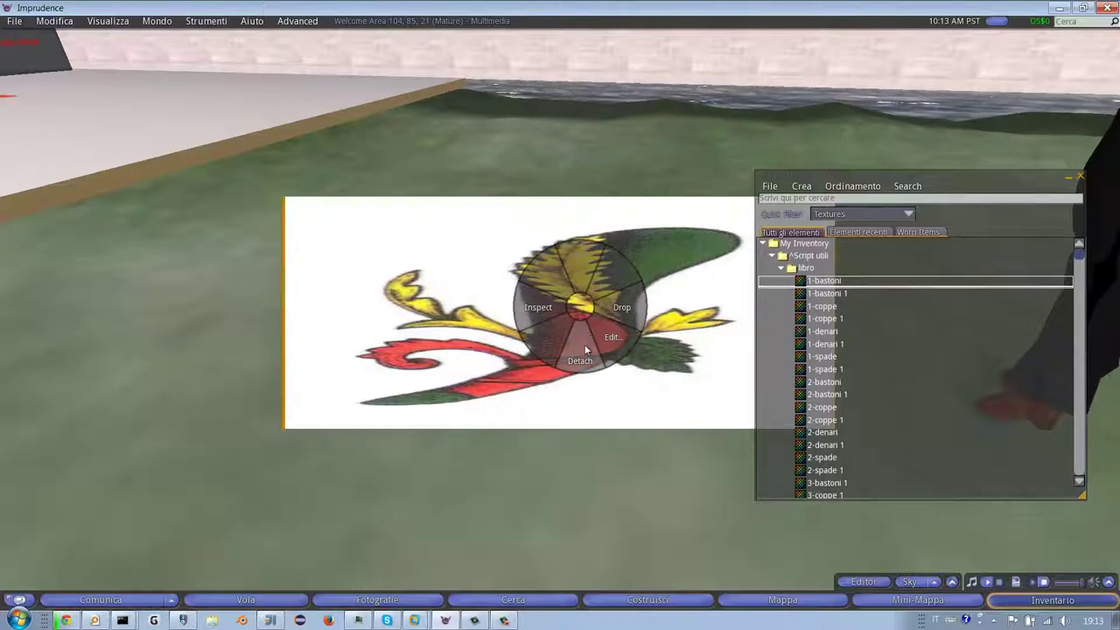
click(586, 350)
click(864, 231)
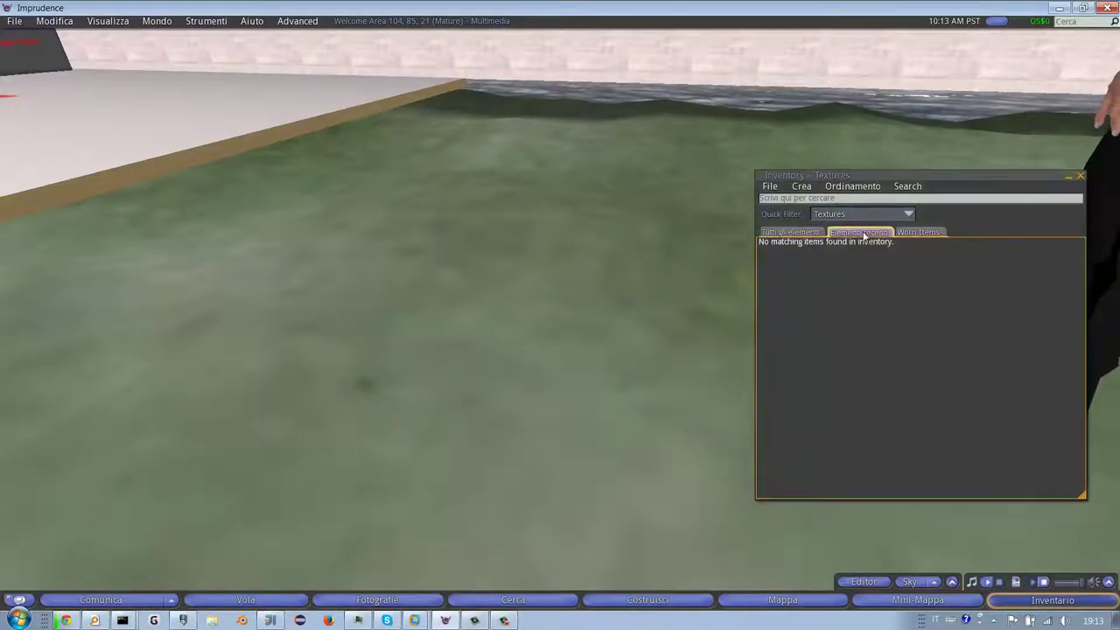
click(828, 212)
click(835, 226)
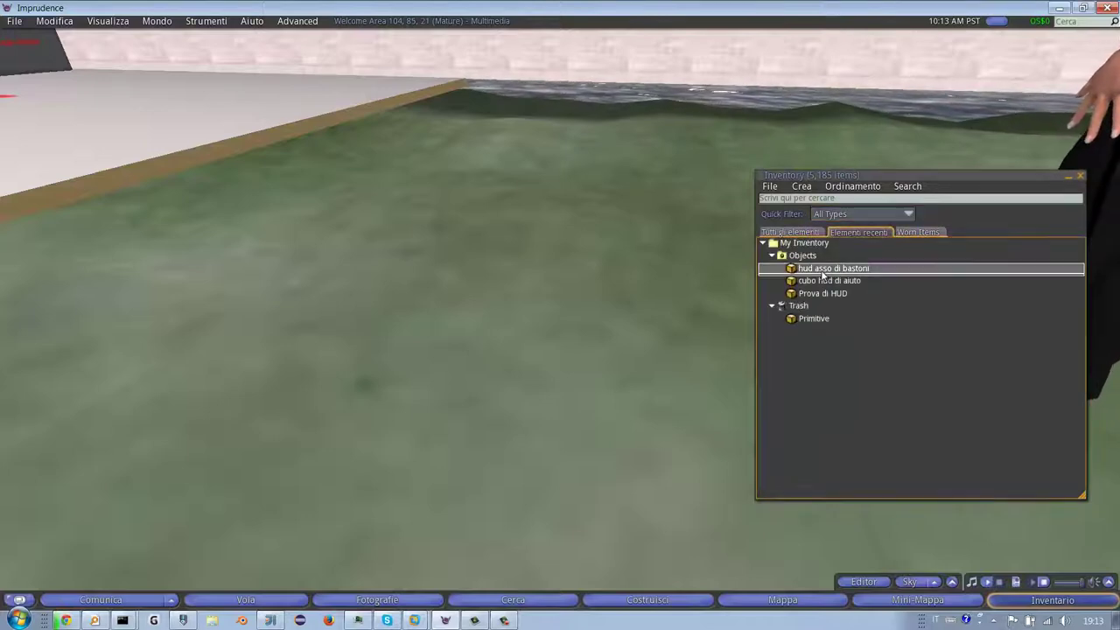
double_click(822, 269)
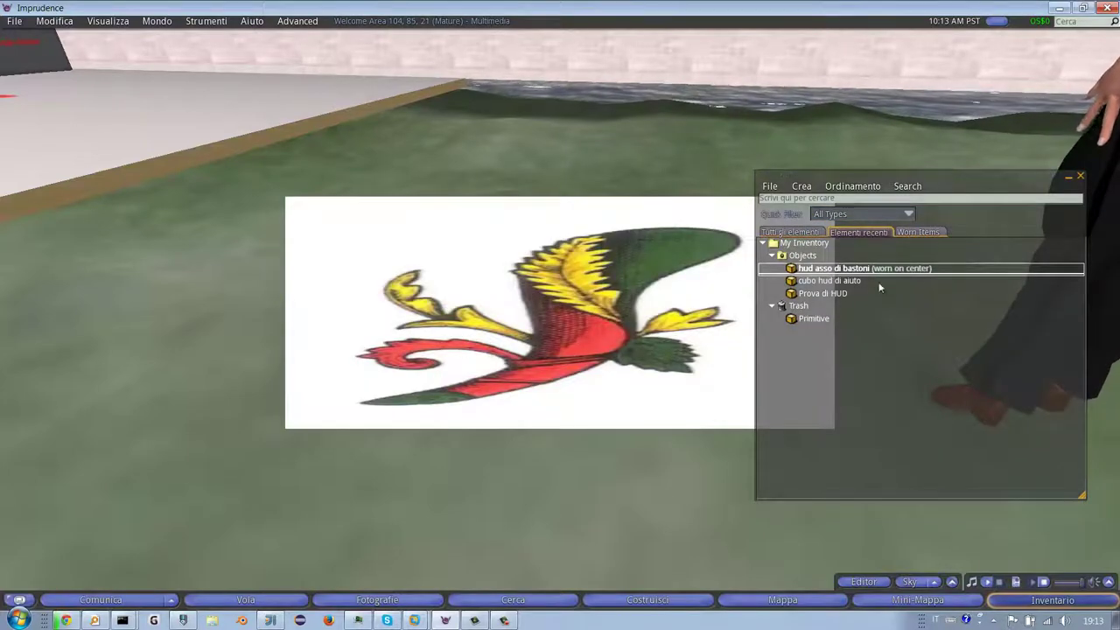
- Move the worn HUD to about Y 0.426, Z 0.251, then detach it and wear it again from the inventory
right_click(575, 301)
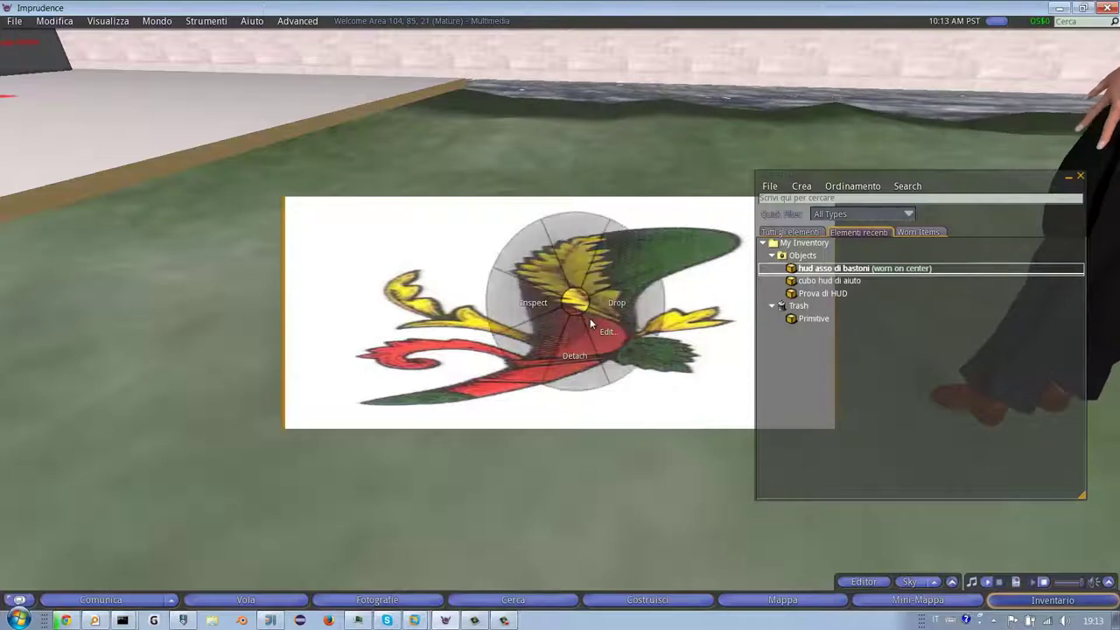
click(592, 324)
drag(603, 310, 573, 179)
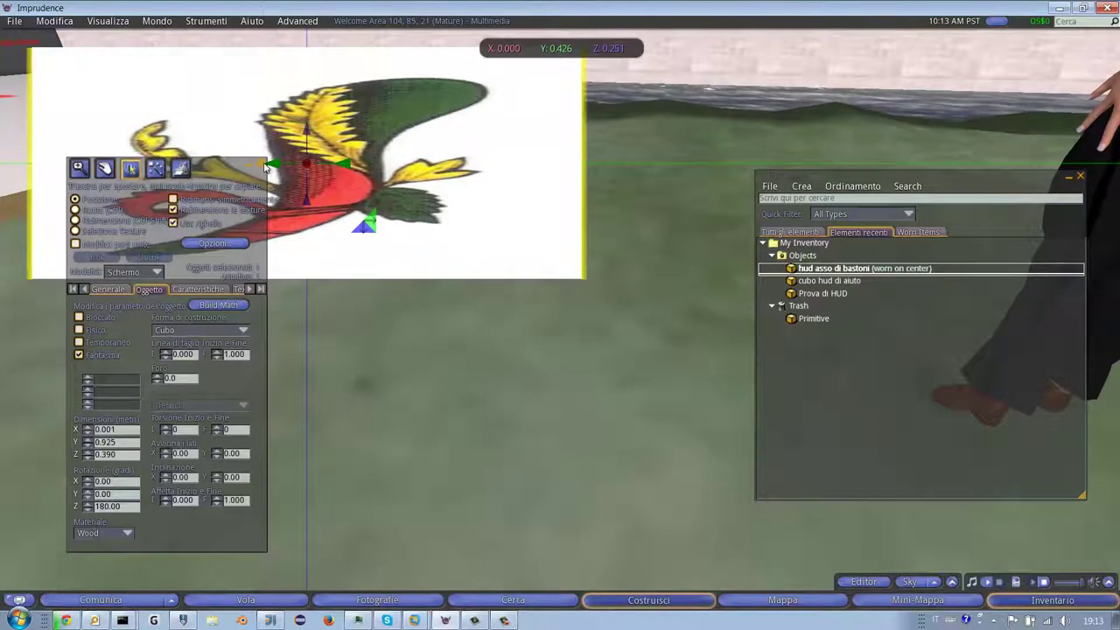
key(Escape)
double_click(839, 269)
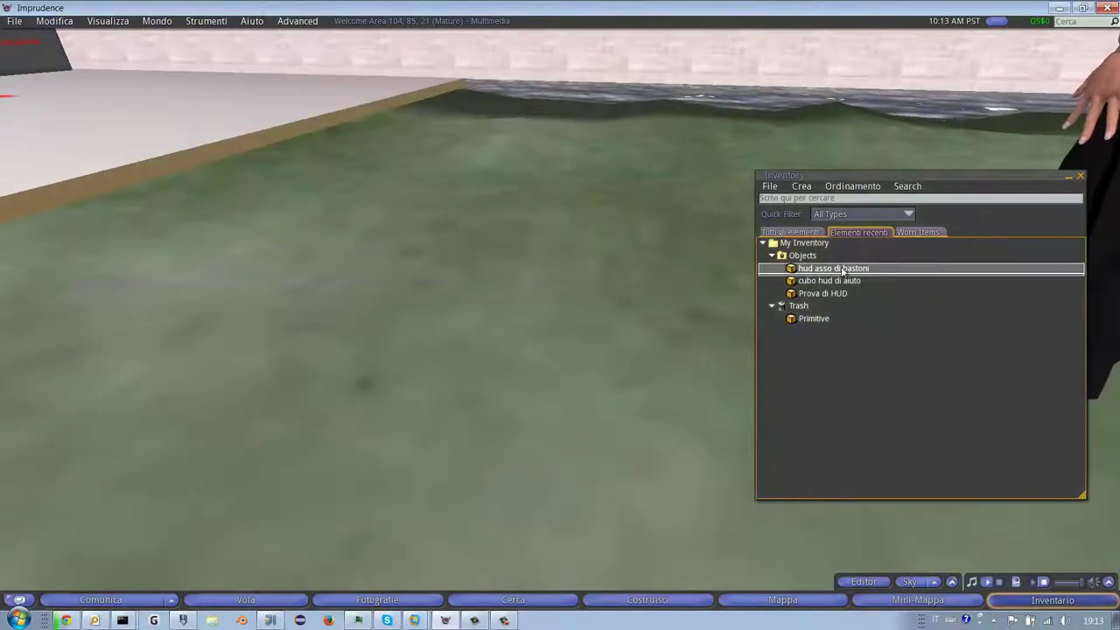
double_click(842, 269)
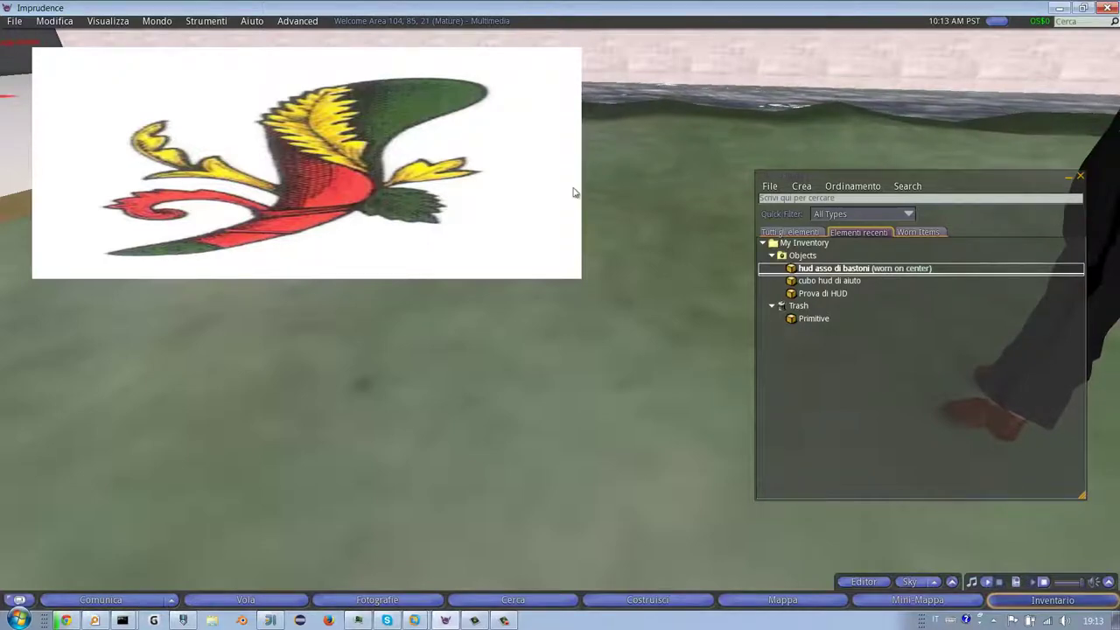
- Move the inventory window closer, detach "hud asso di bastoni" and place the object on the grass
drag(882, 181, 787, 199)
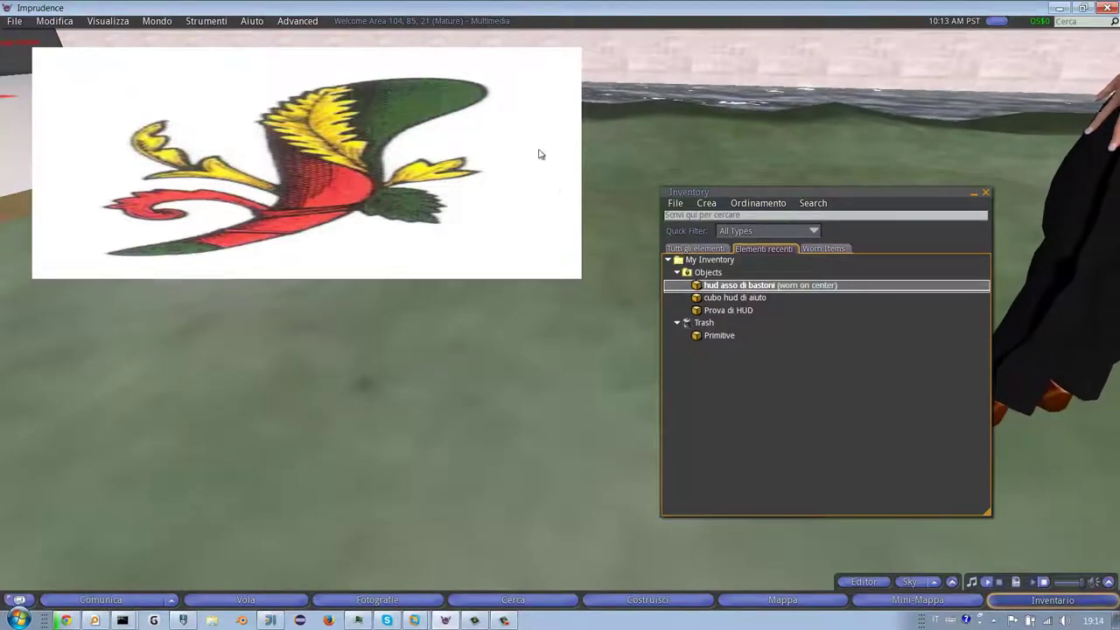
double_click(749, 286)
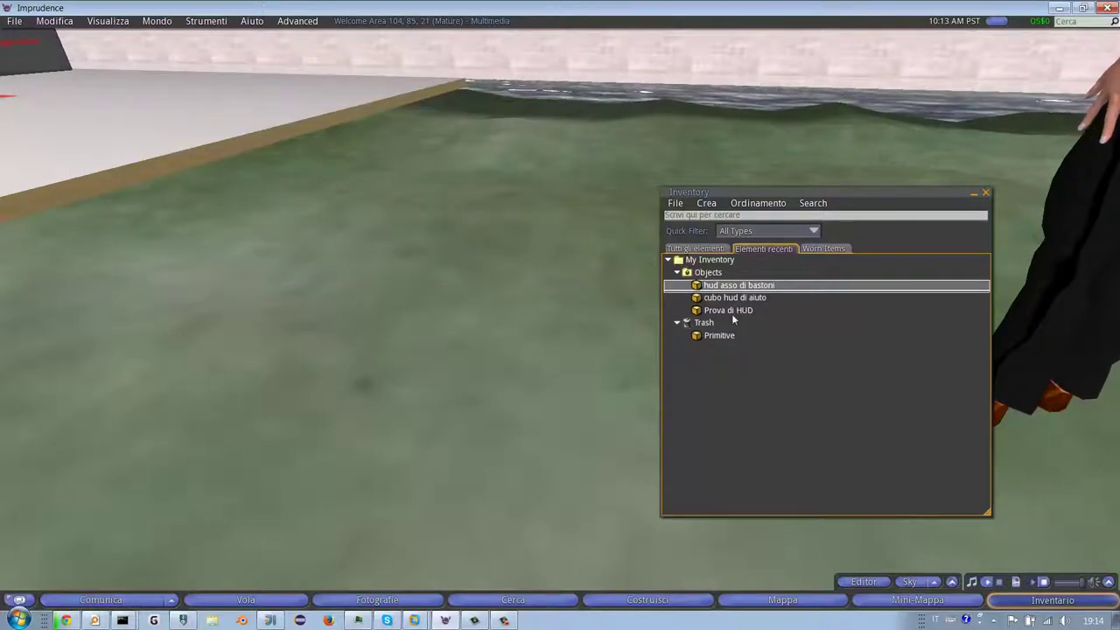
click(525, 292)
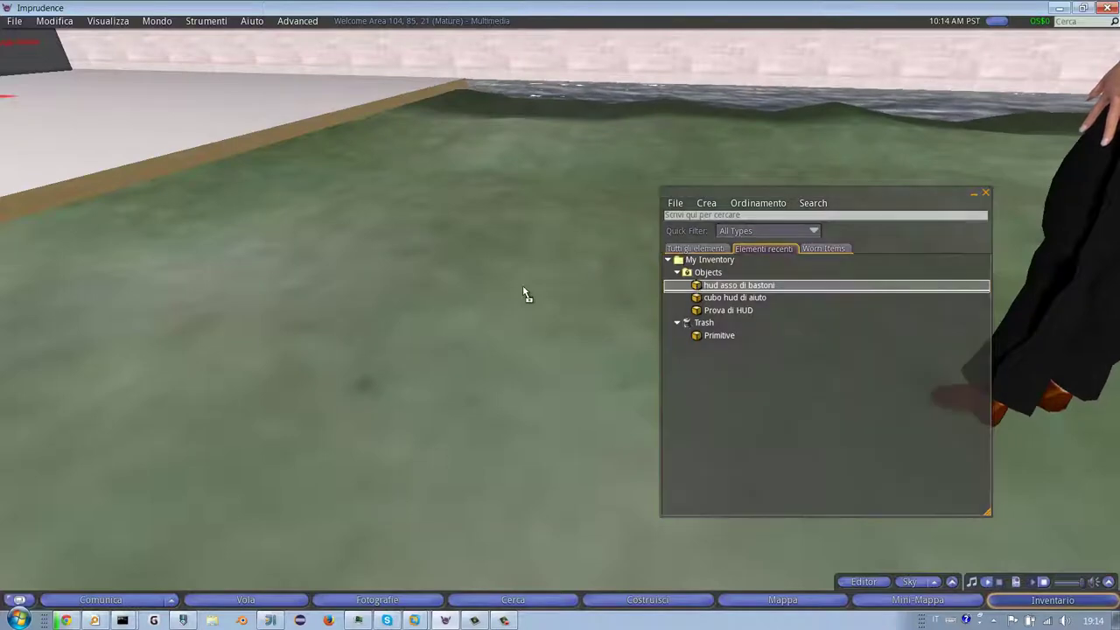
drag(472, 332, 473, 333)
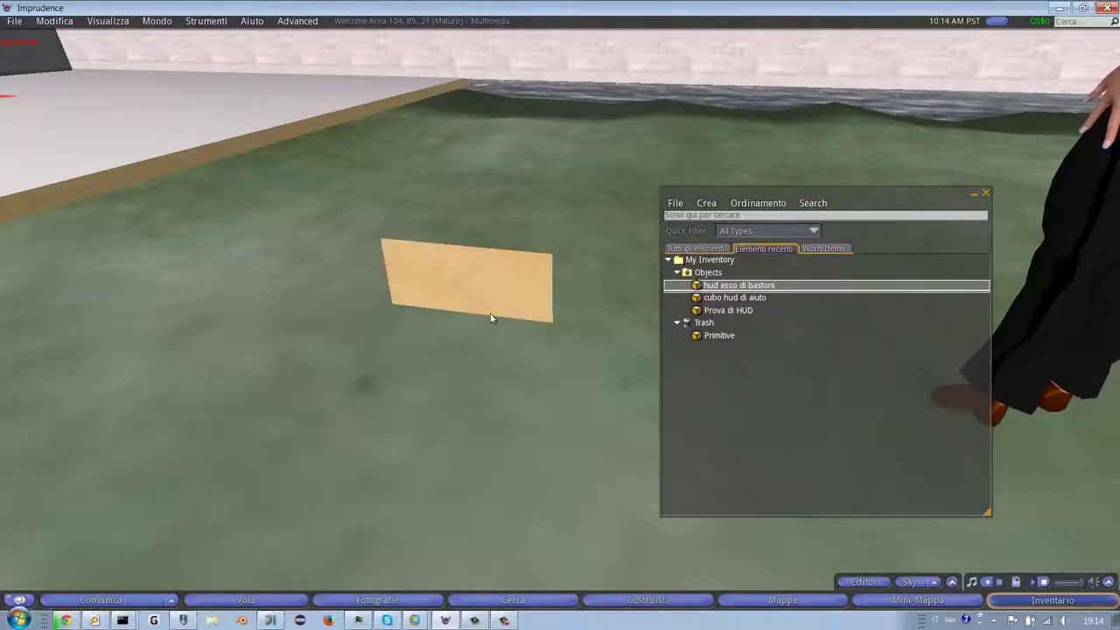
- Open the placed panel for editing, then create a new box on the grass in front of its card-textured face
right_click(487, 289)
click(512, 322)
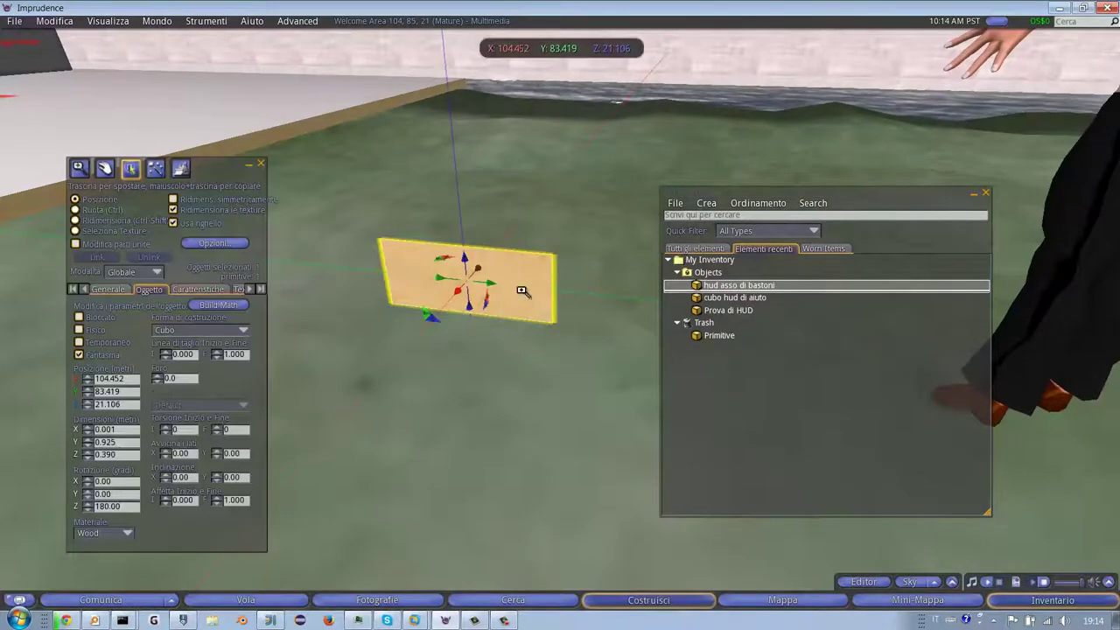
ctrl+alt+drag(521, 291, 557, 312)
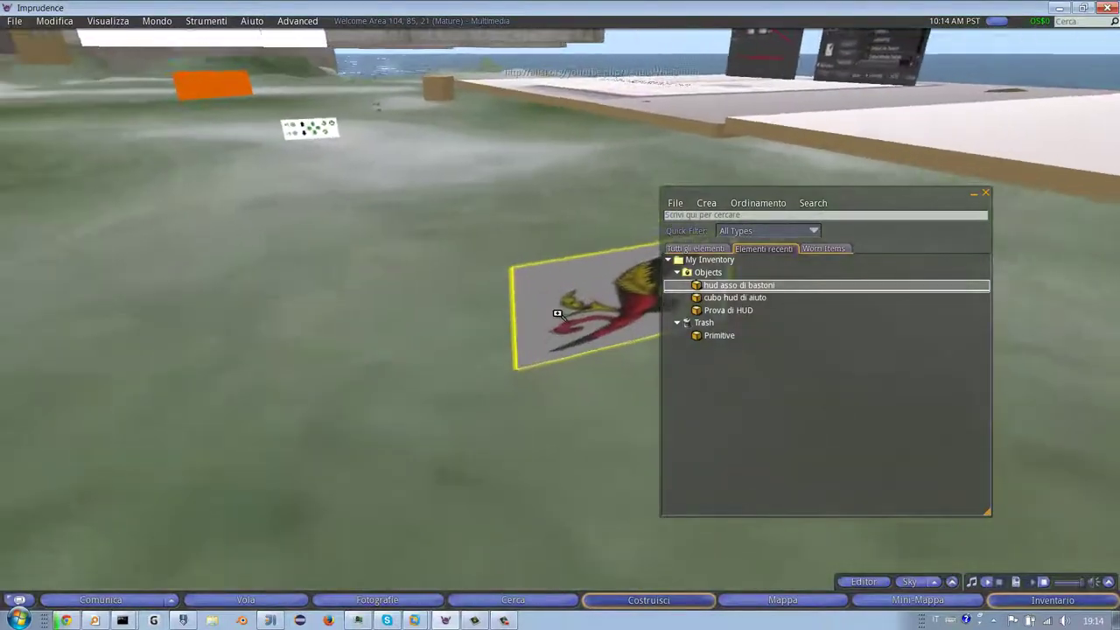
key(ctrl+b)
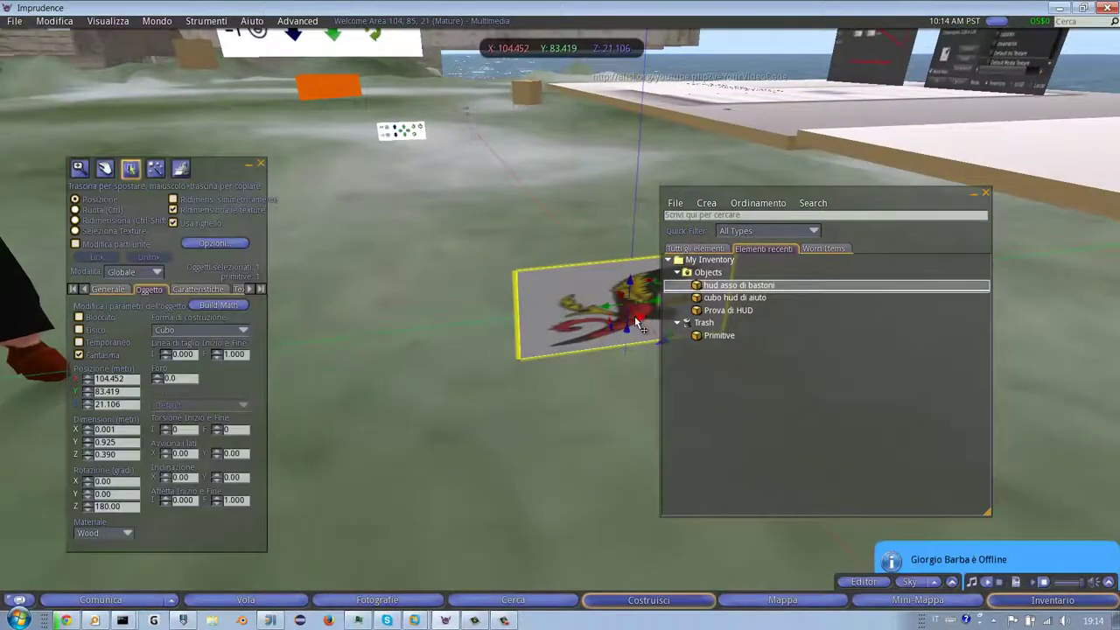
alt+click(557, 313)
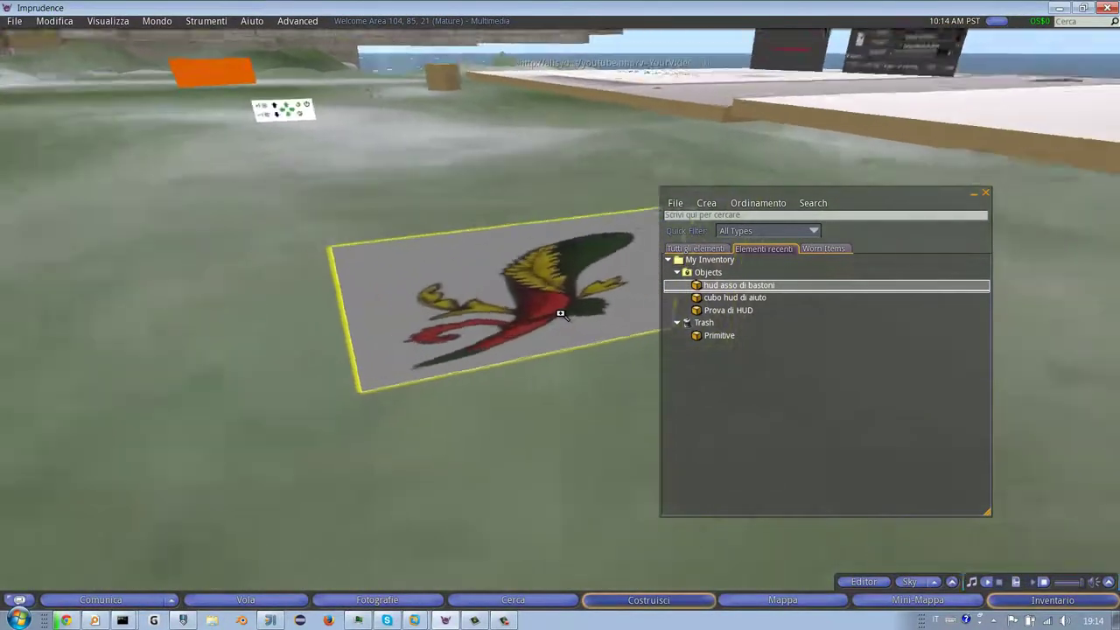
key(ctrl+b)
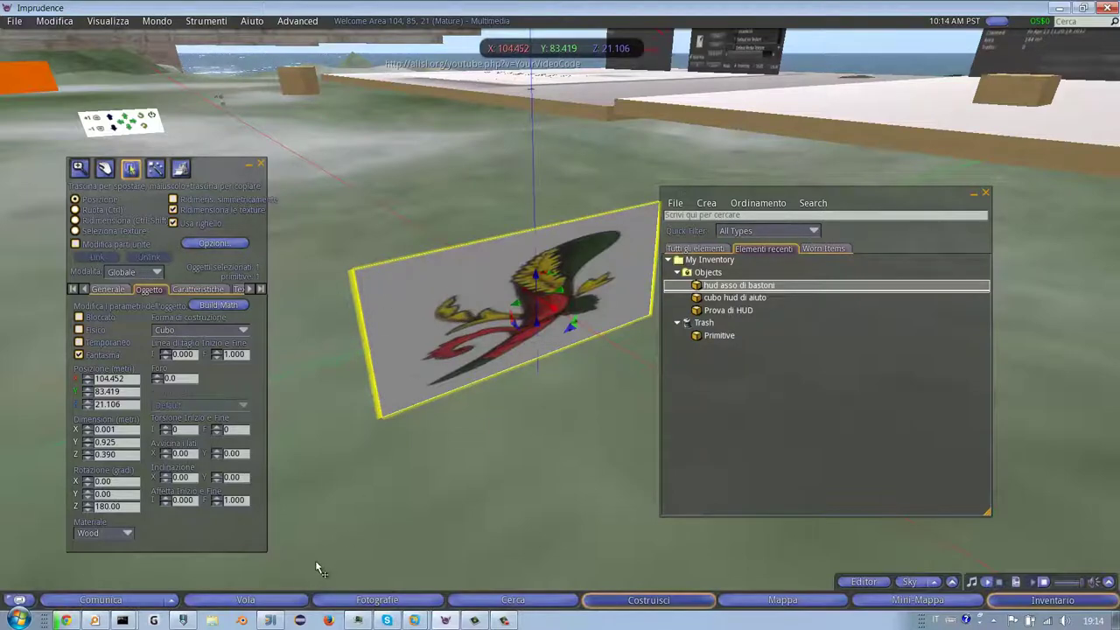
right_click(489, 460)
click(517, 441)
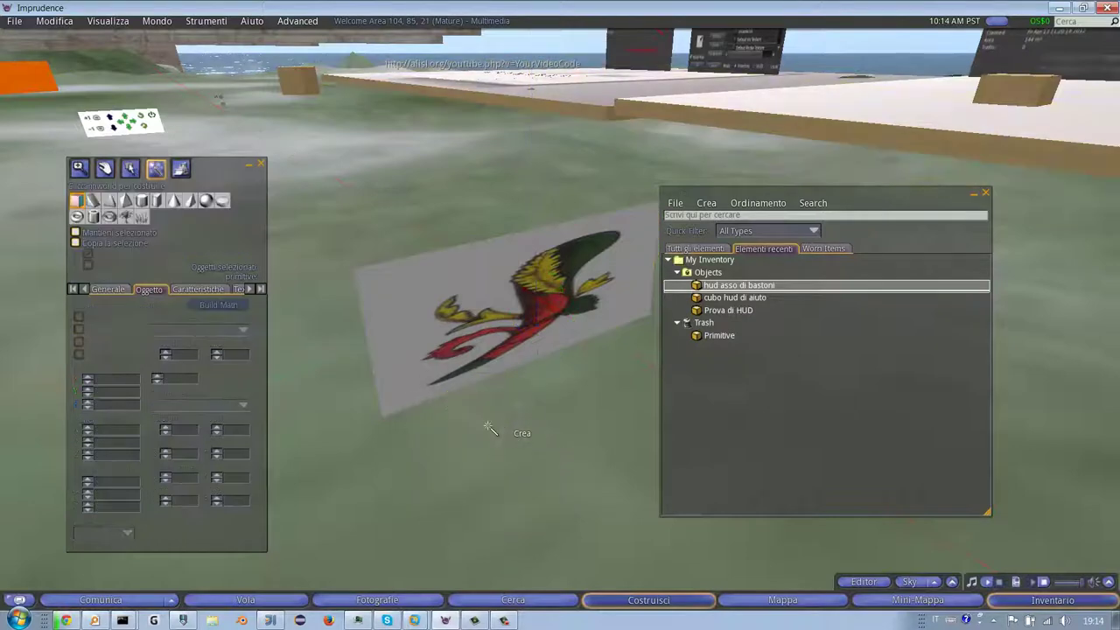
click(487, 424)
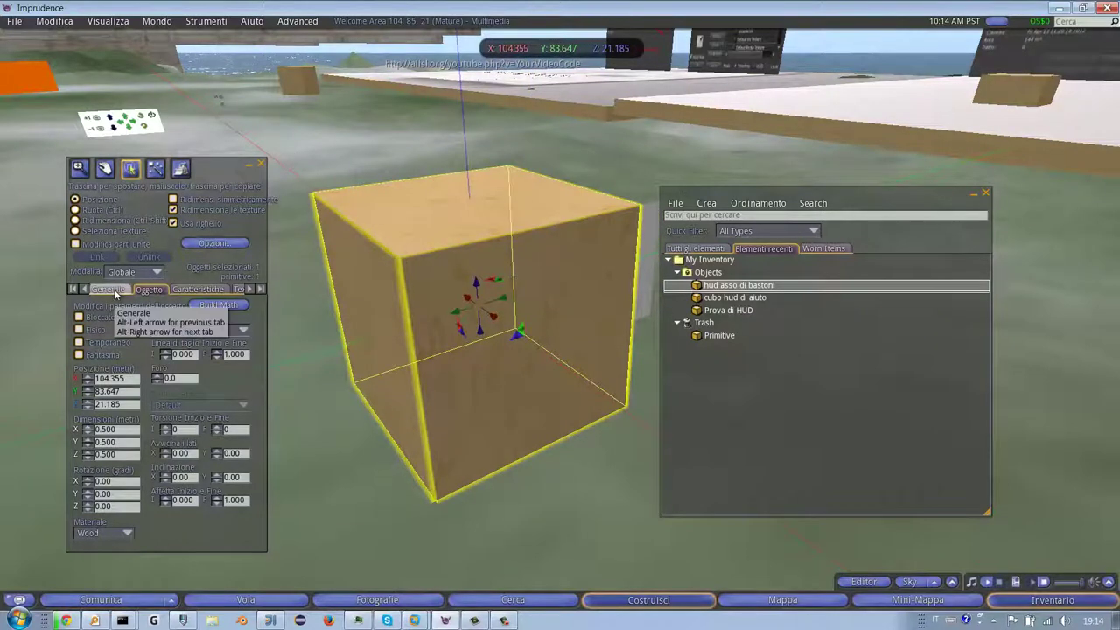
- Change the new box's construction shape to Cilindro
click(109, 290)
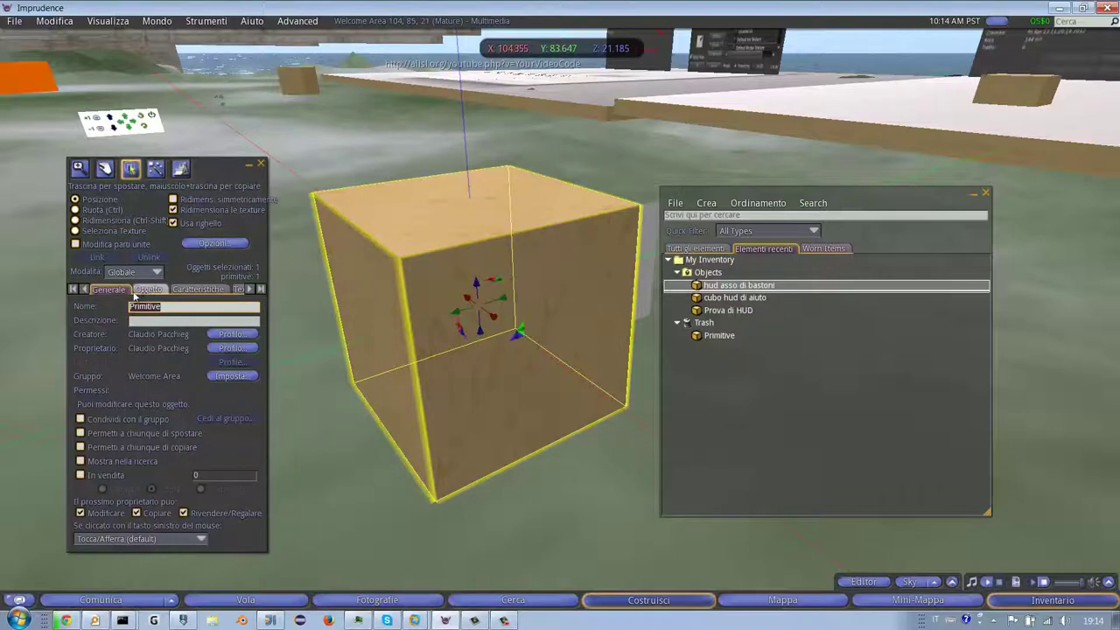
click(143, 293)
click(217, 304)
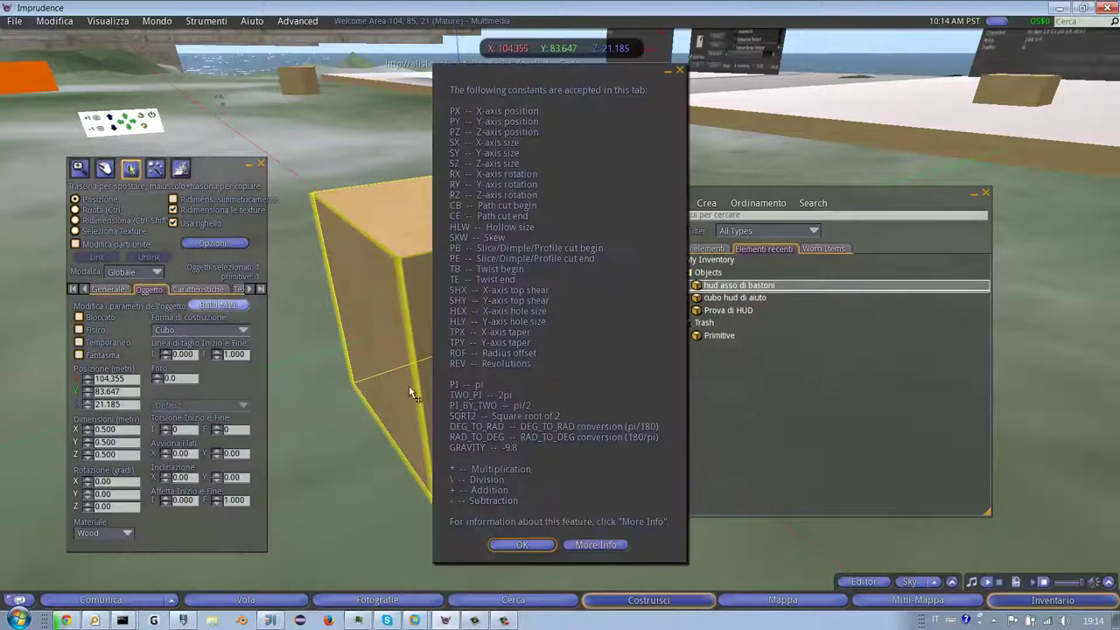
click(522, 545)
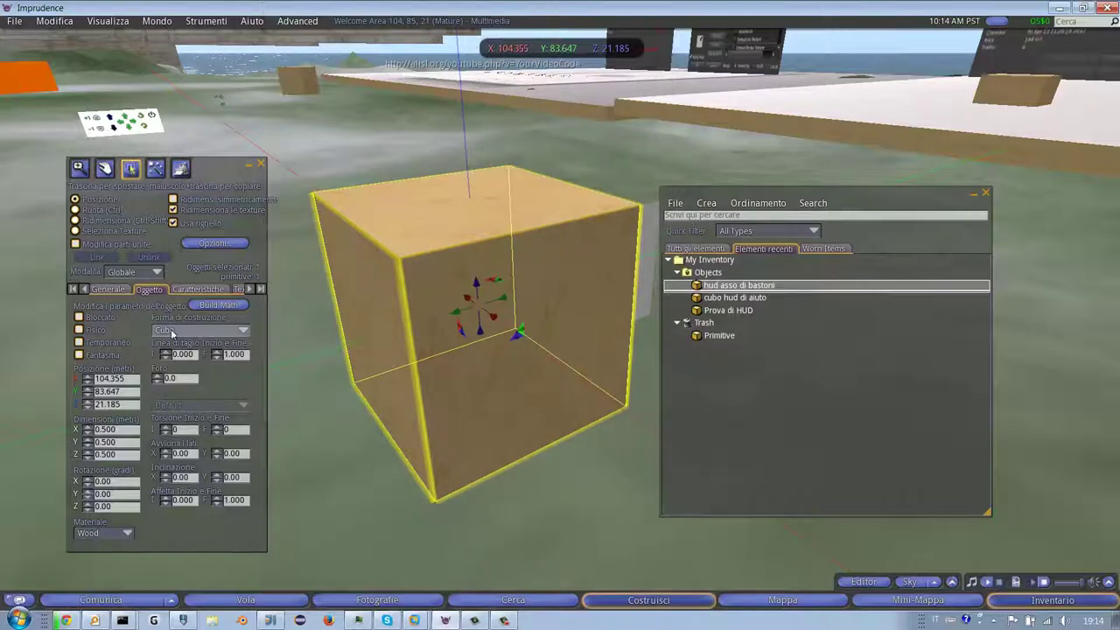
click(170, 332)
click(176, 353)
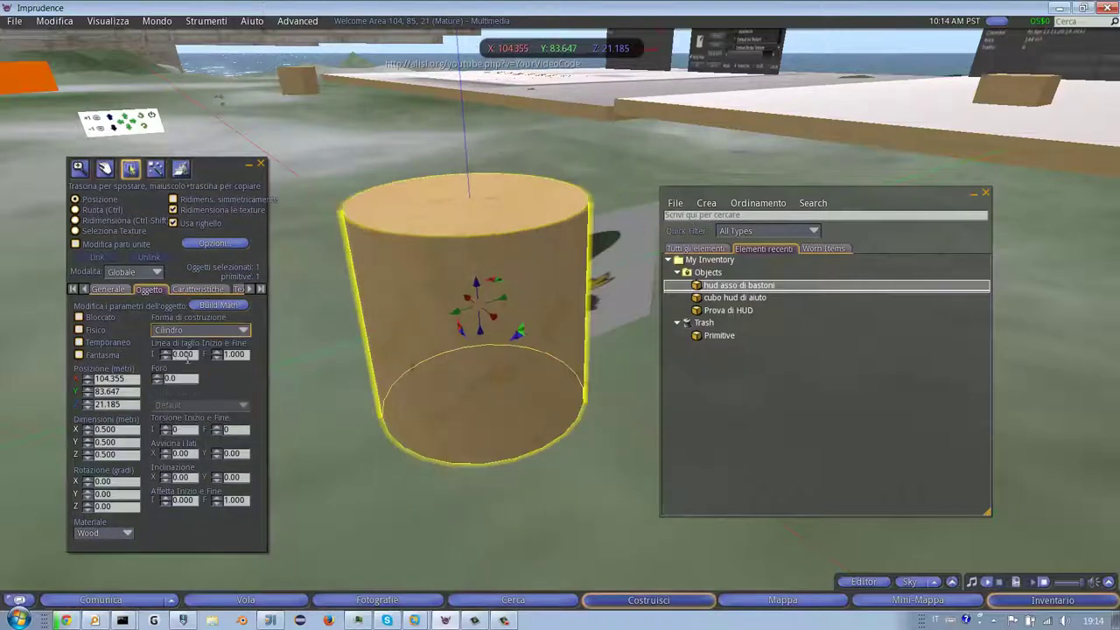
- Flatten the cylinder and scale it down to a small disc of about 0.146 × 0.146 × 0.036 m
alt+drag(514, 260, 558, 324)
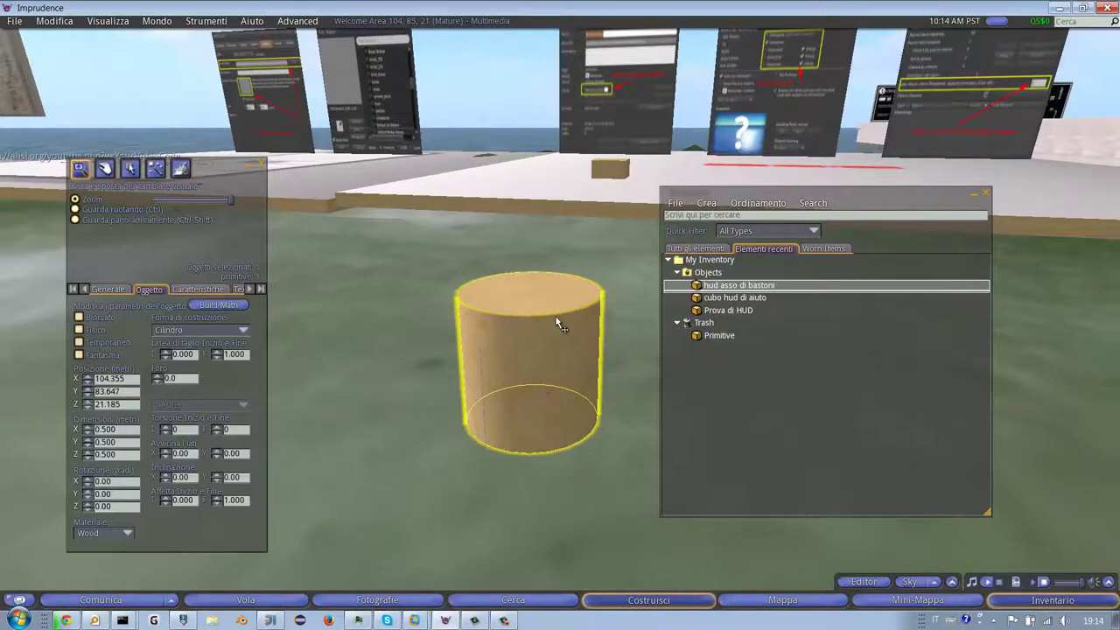
key(ctrl)
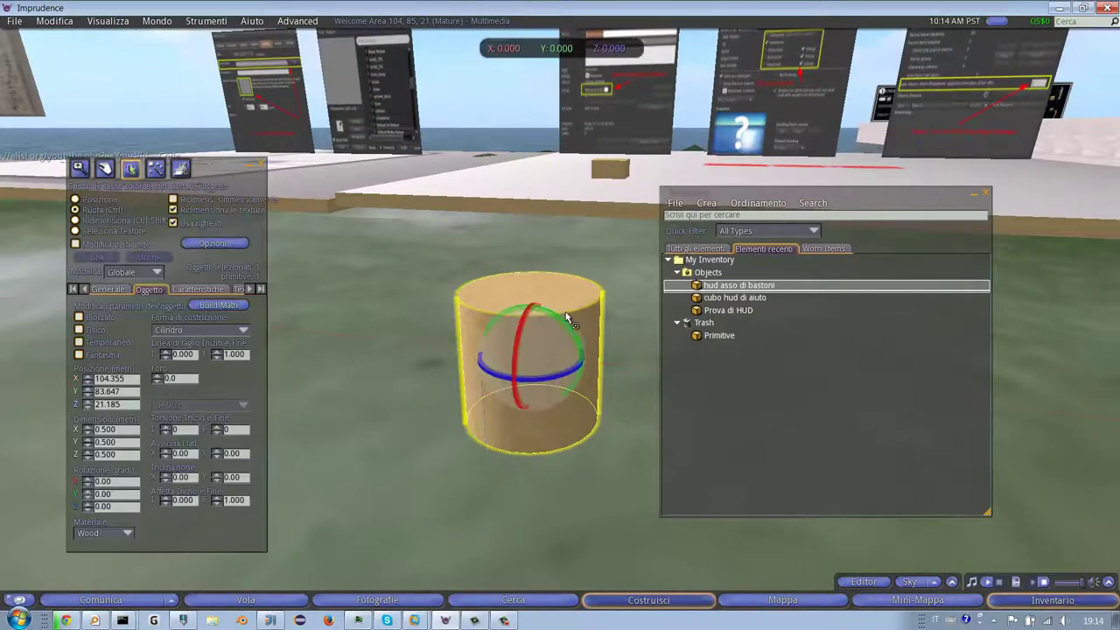
key(ctrl+shift)
drag(529, 289, 537, 386)
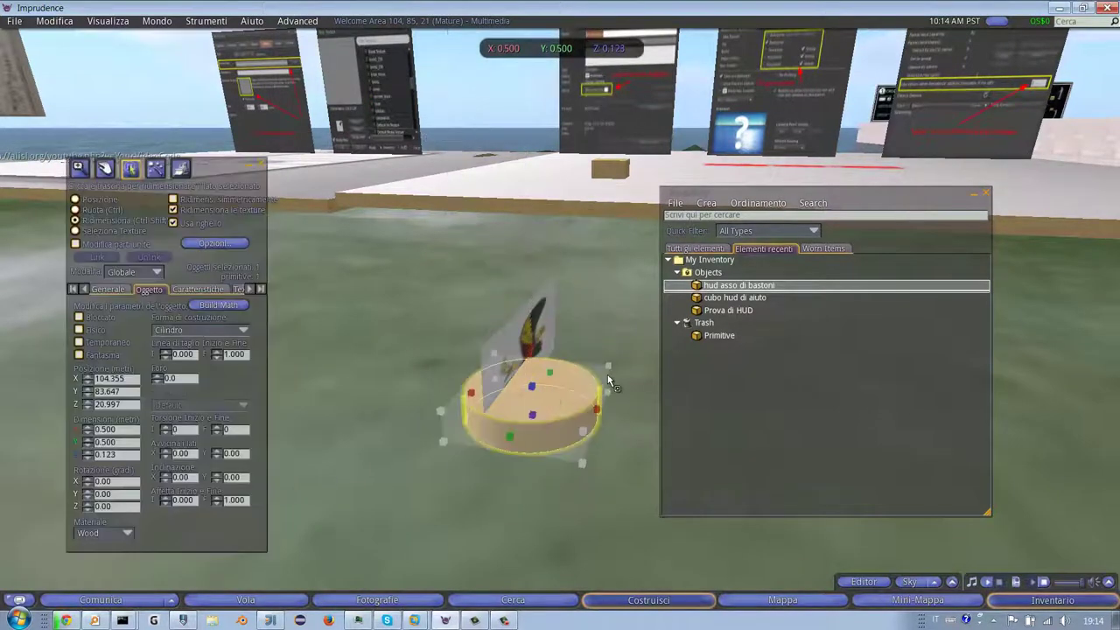
drag(611, 376, 497, 419)
- Rotate the disc to 270 degrees on Y and move it to the panel's upper corner, about X 104.448, Y 83.776, Z 21.175
key(ctrl)
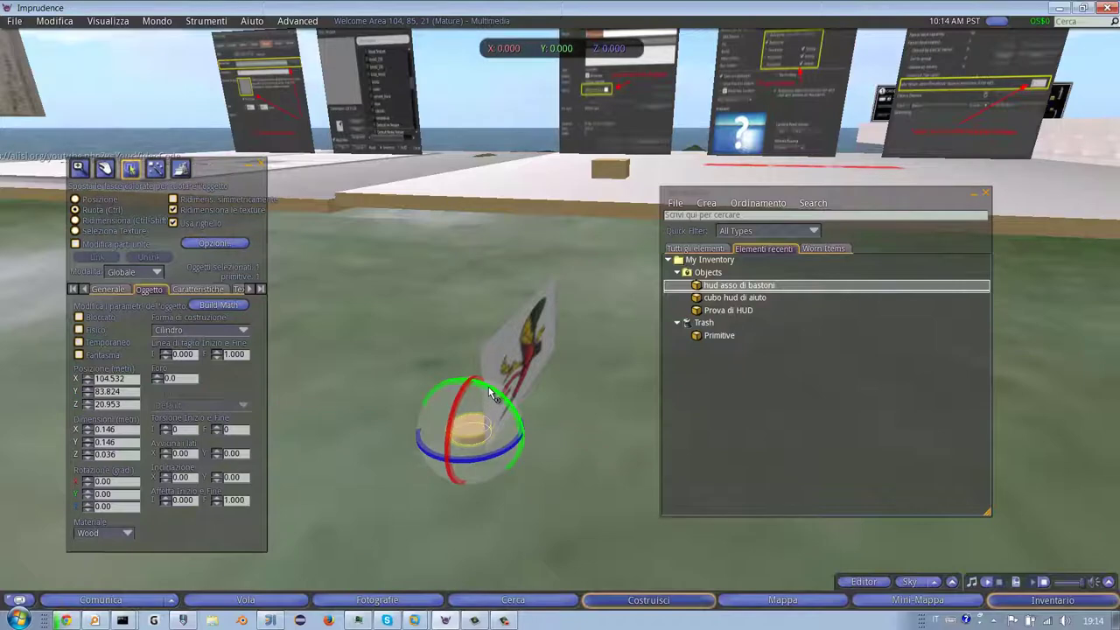
drag(488, 386, 596, 451)
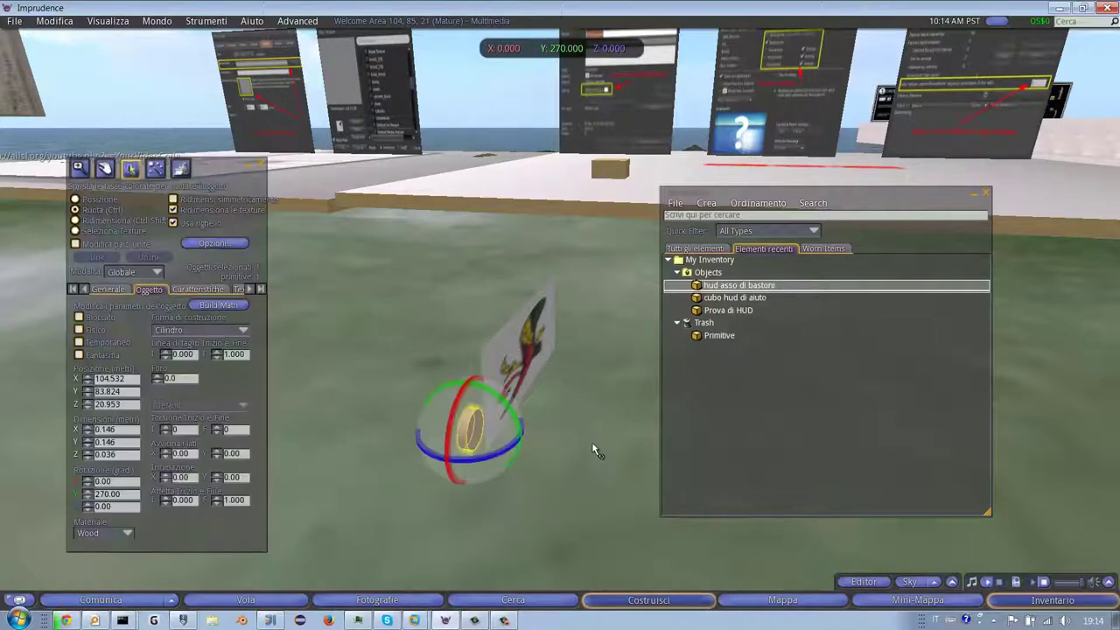
drag(501, 441, 536, 404)
alt+click(544, 350)
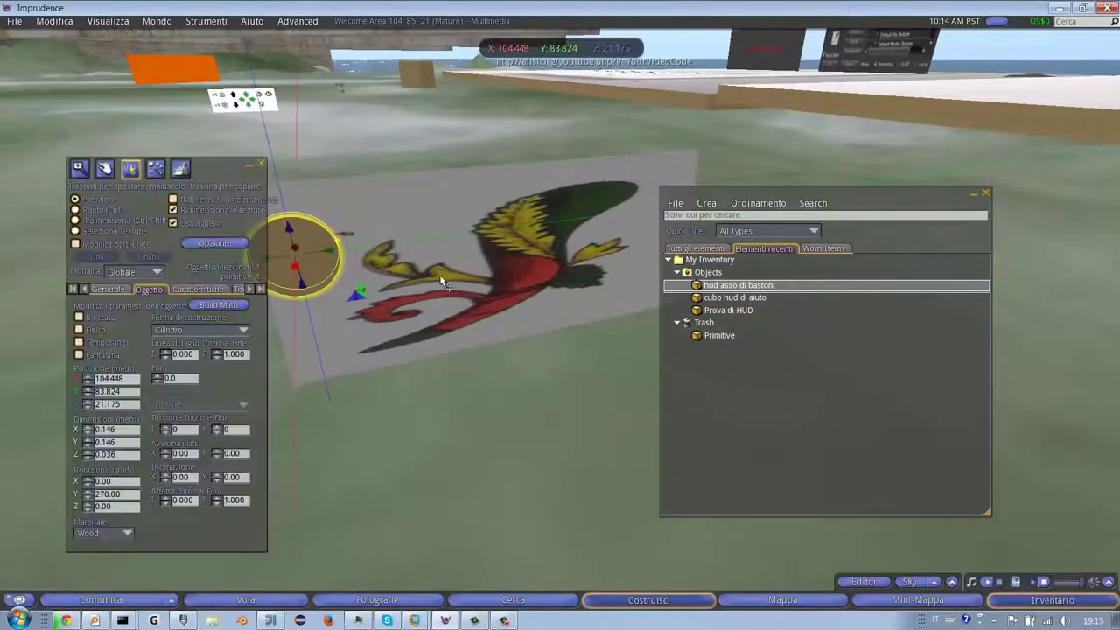
drag(333, 254, 362, 255)
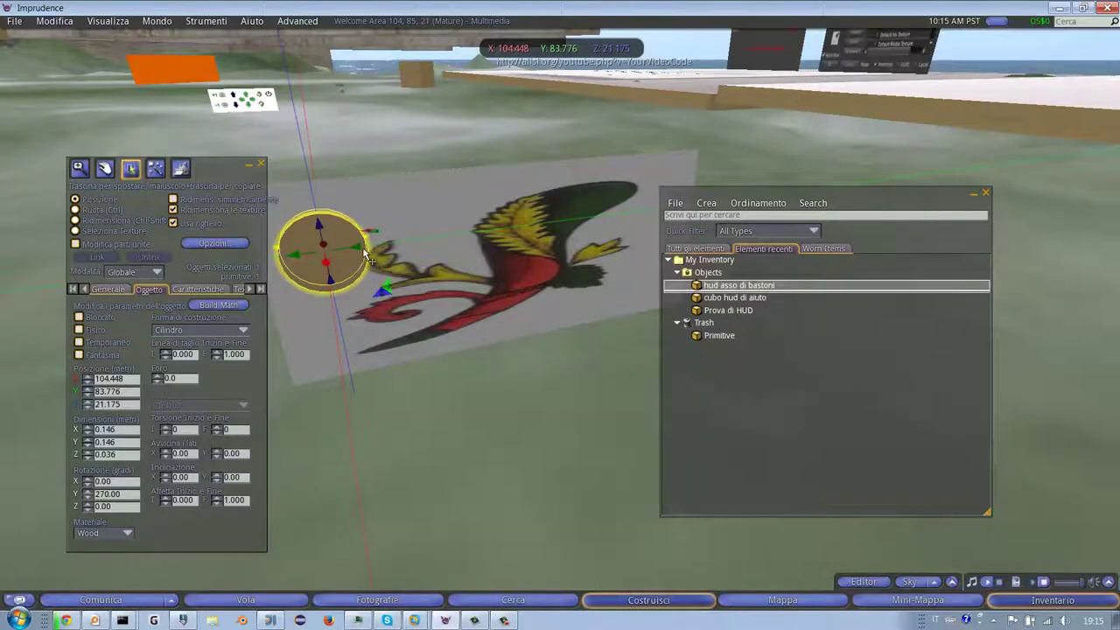
- Copy the disc three times in a row across the panel, the last at about Y 83.217, and finish editing
shift+drag(362, 247, 624, 226)
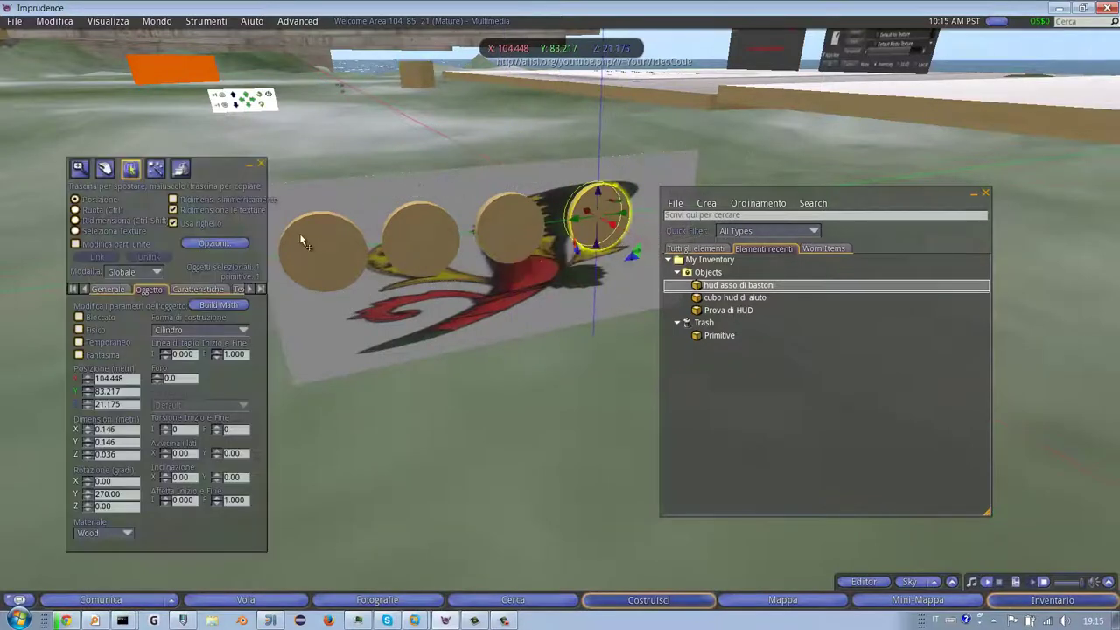
click(267, 171)
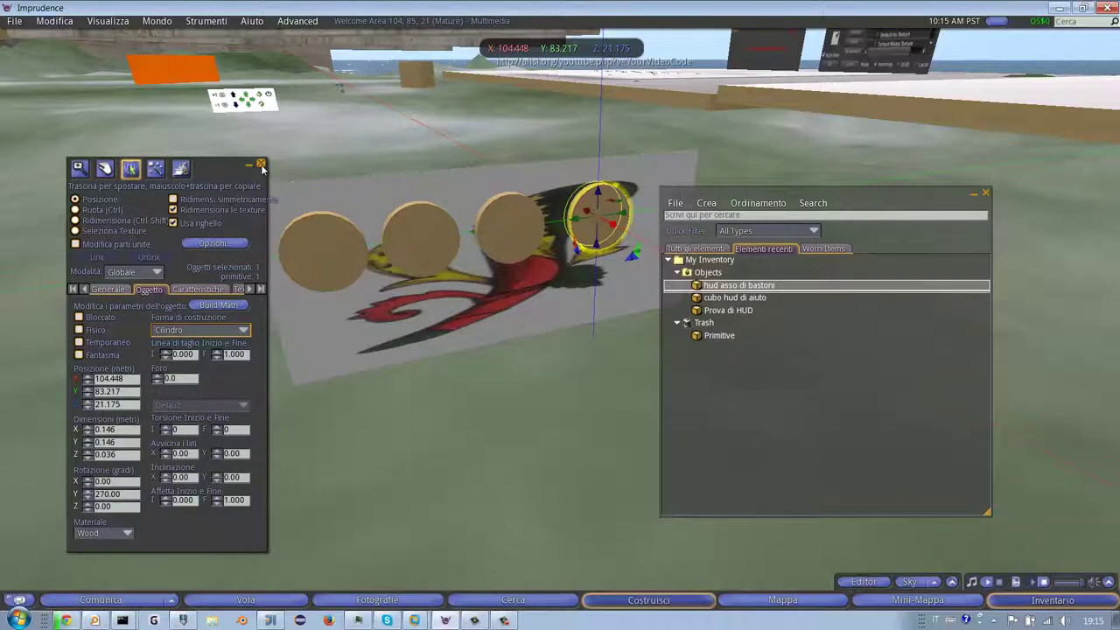
click(261, 165)
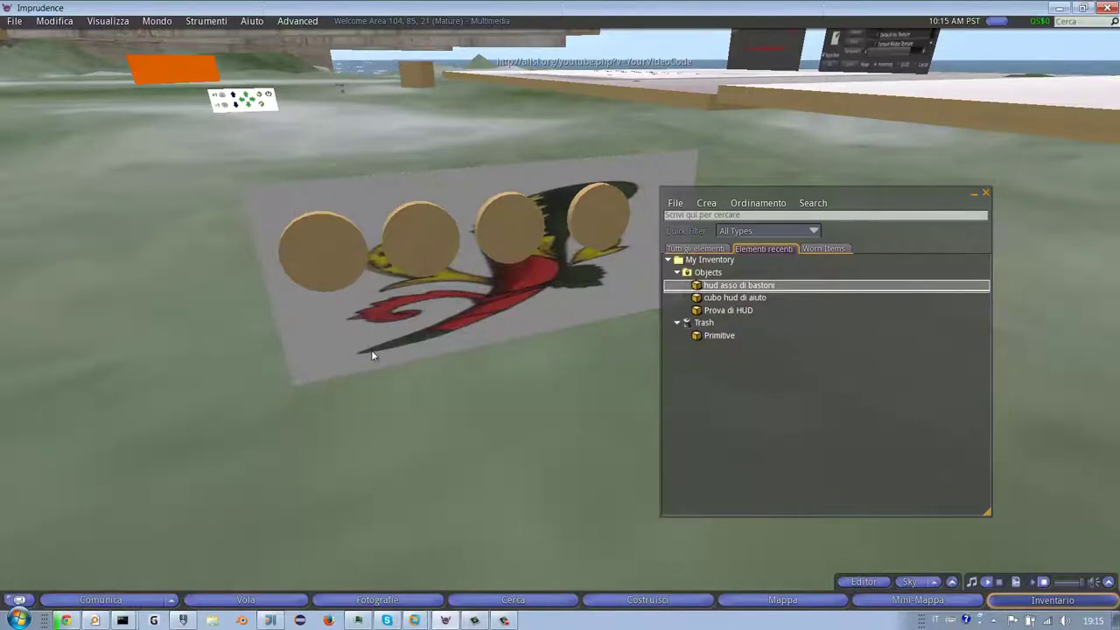
- Select the four discs and, last of all, the card panel as root, and link them into one object
right_click(328, 256)
click(355, 290)
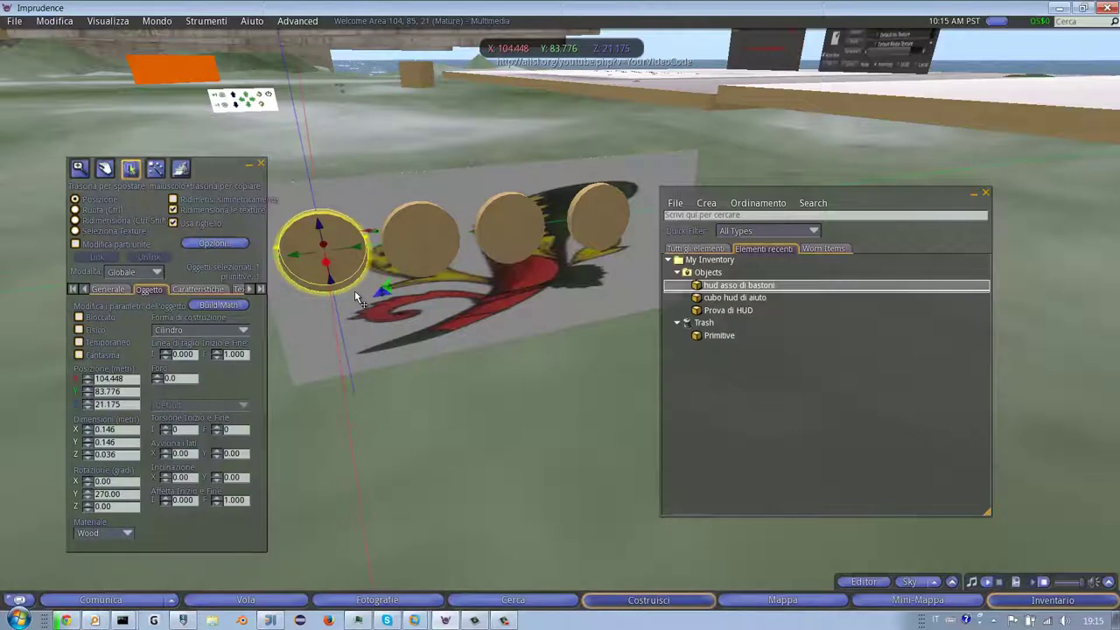
key(ctrl)
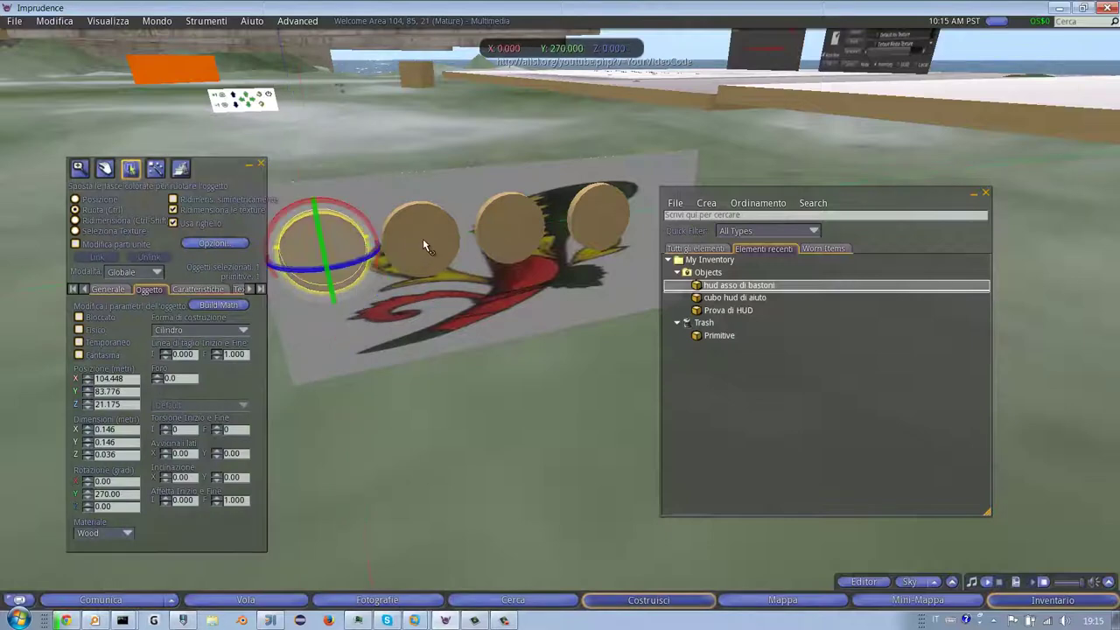
shift+click(435, 248)
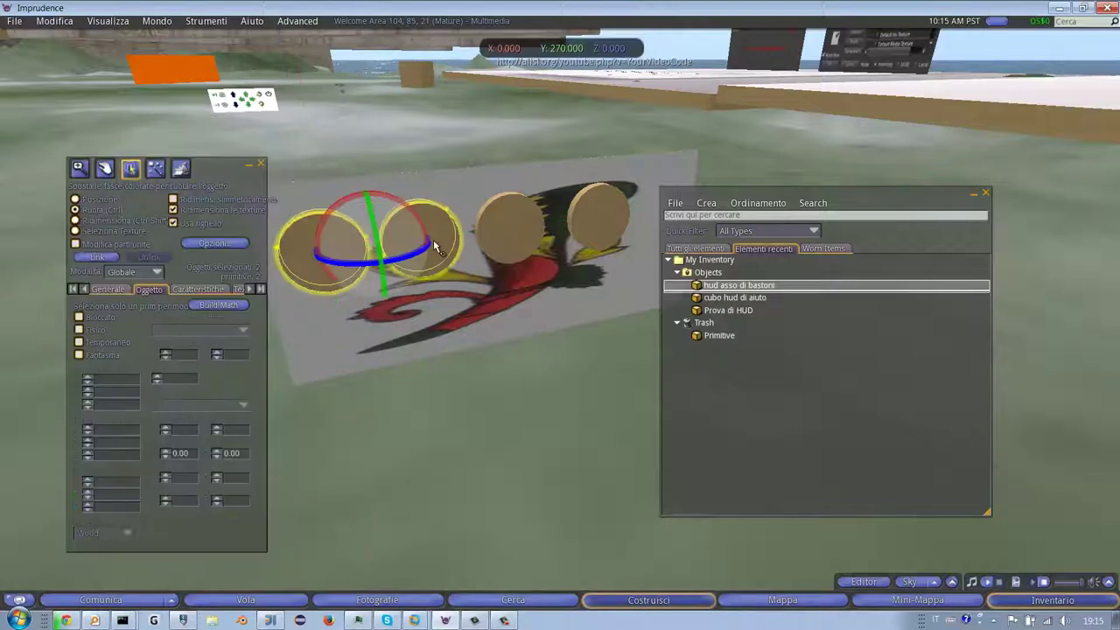
shift+click(518, 229)
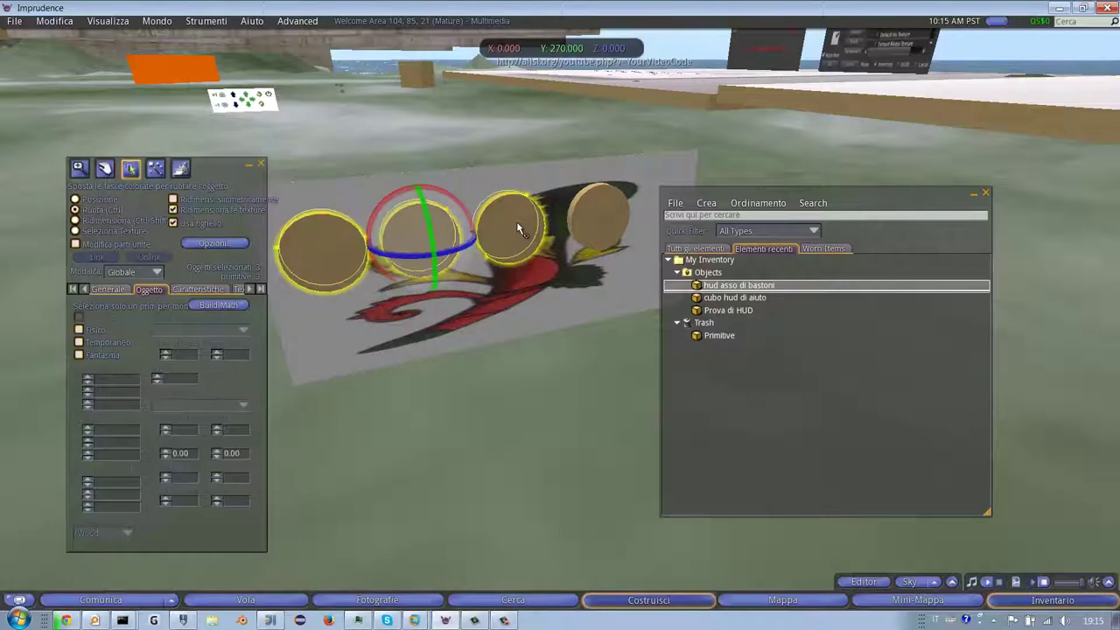
shift+click(603, 216)
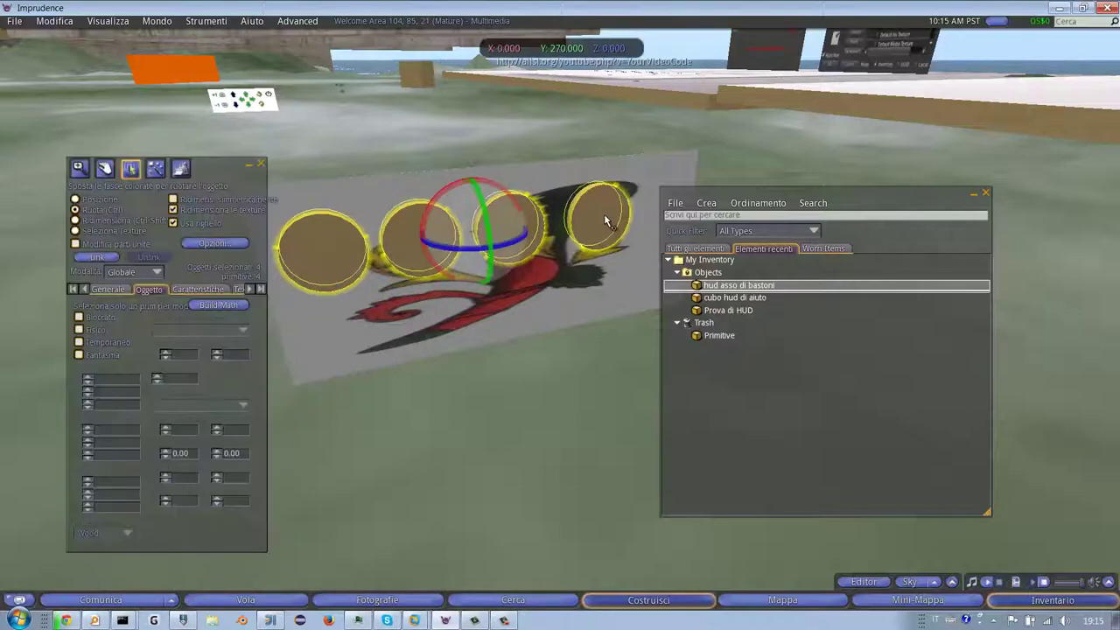
shift+click(335, 337)
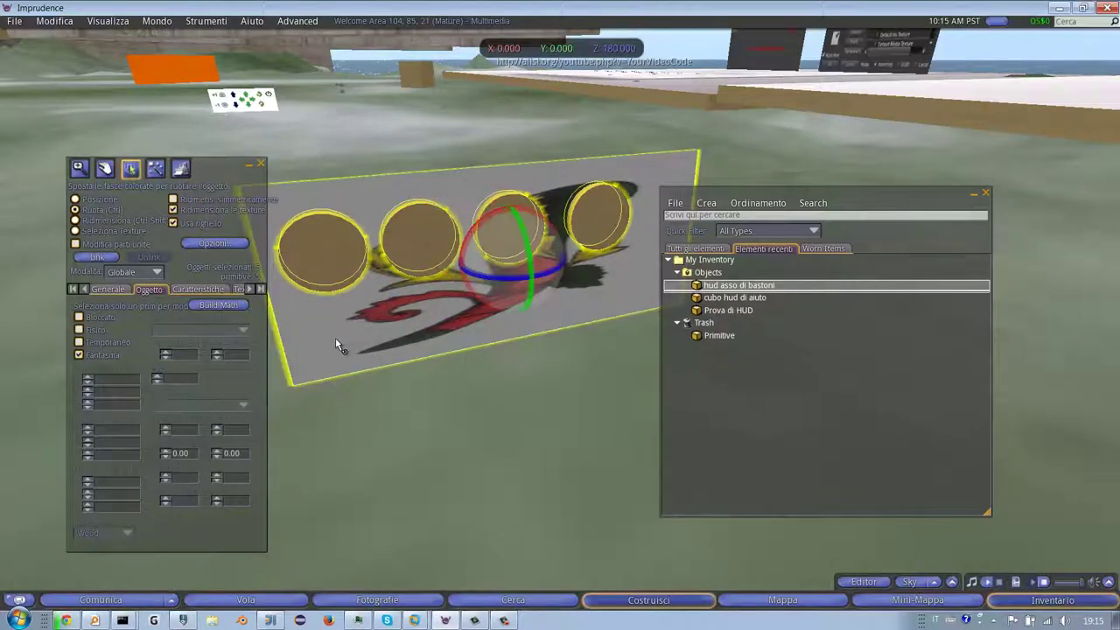
key(ctrl)
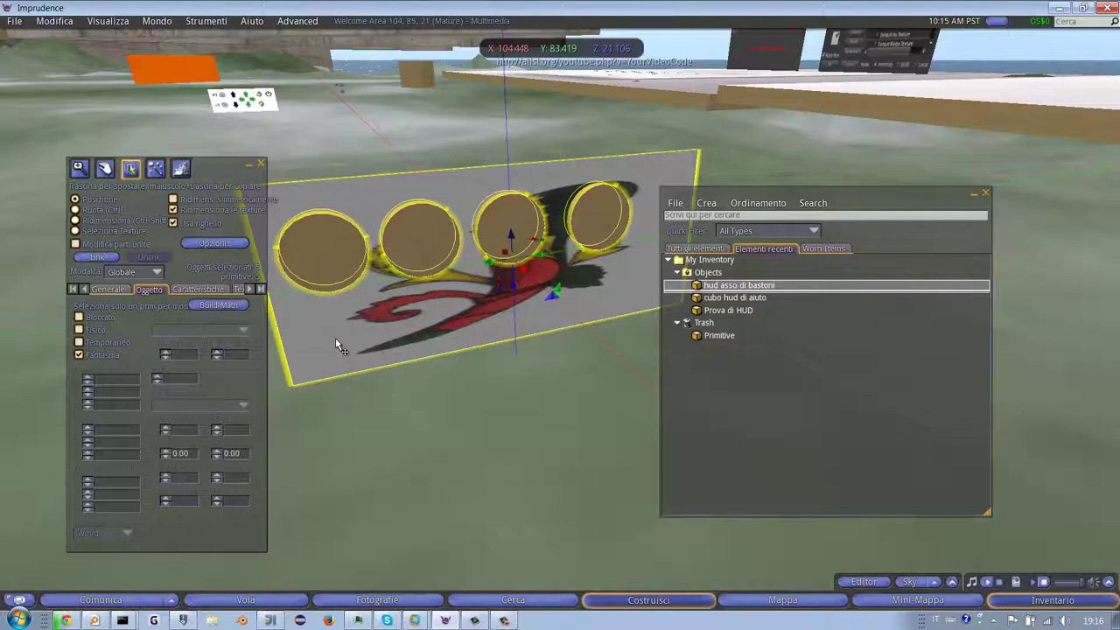
click(202, 25)
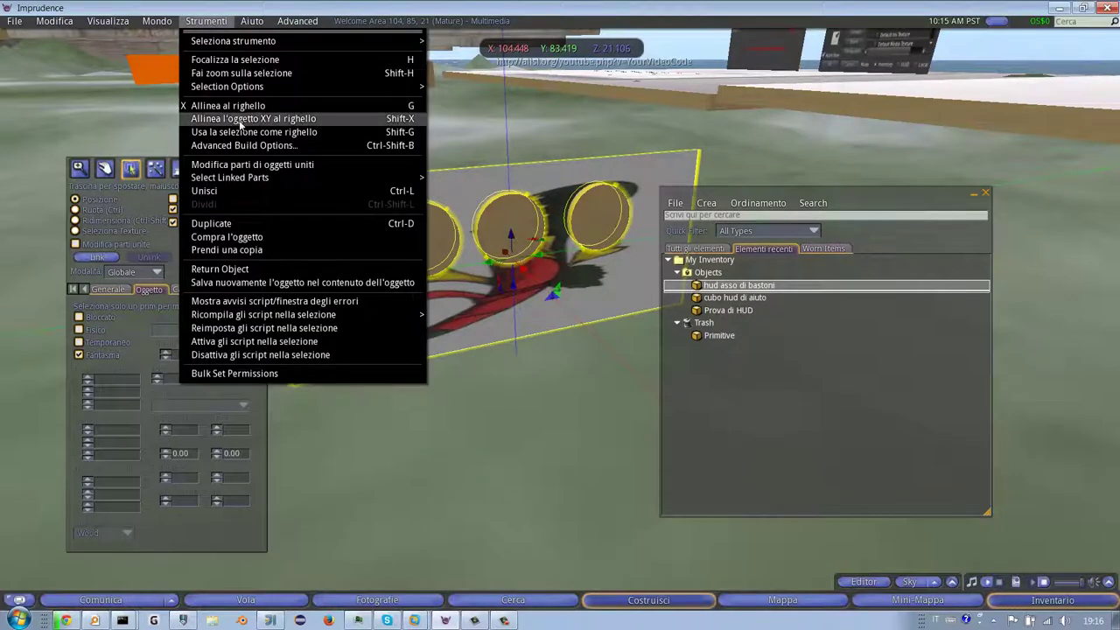
click(231, 190)
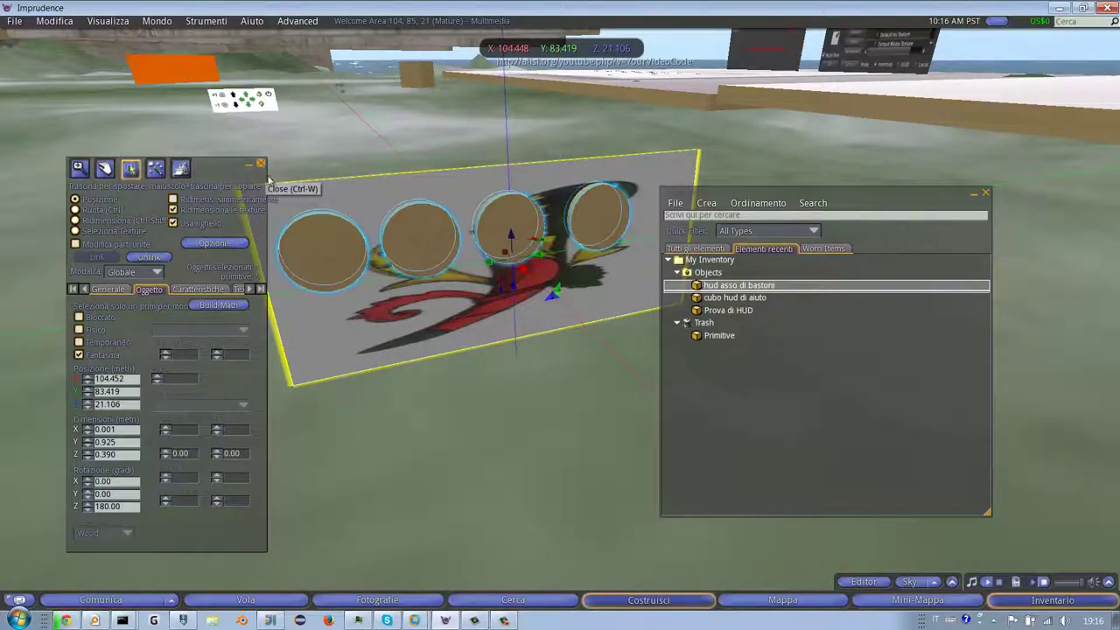
- Rename the linked object "Hud multiplo", finish editing and take it into the inventory
click(108, 288)
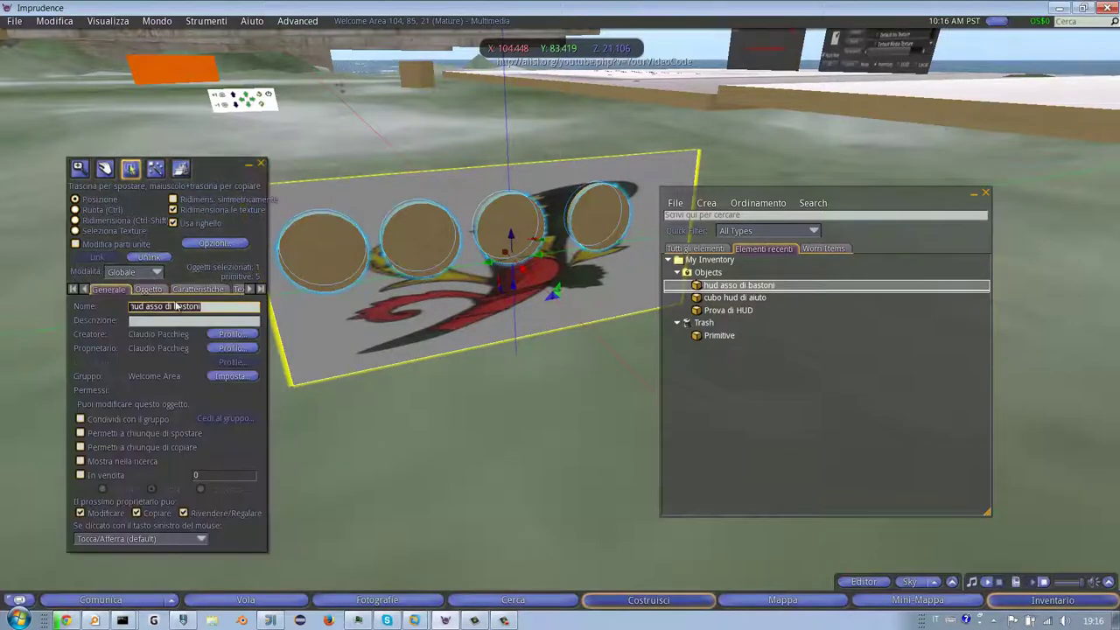
click(175, 305)
text(Hud)
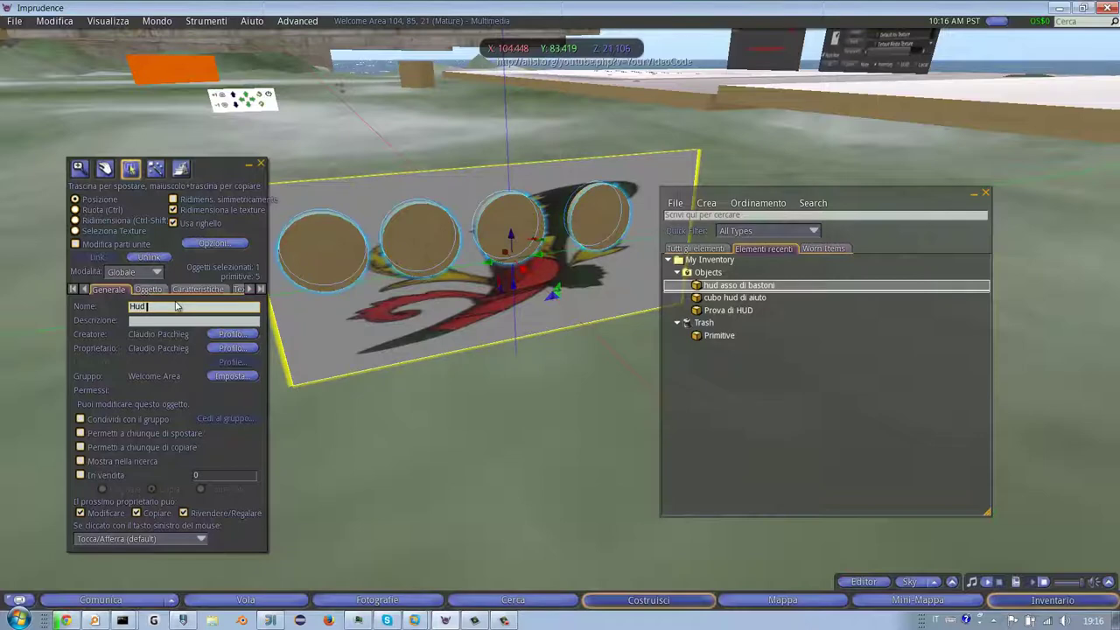
text( multiplo)
key(Tab)
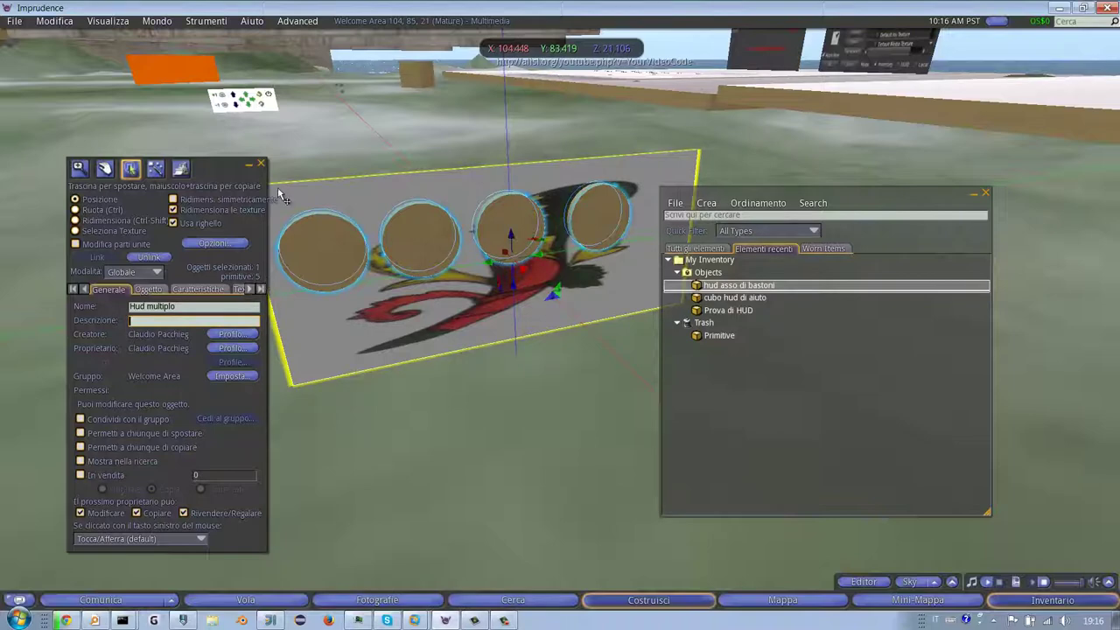
click(261, 164)
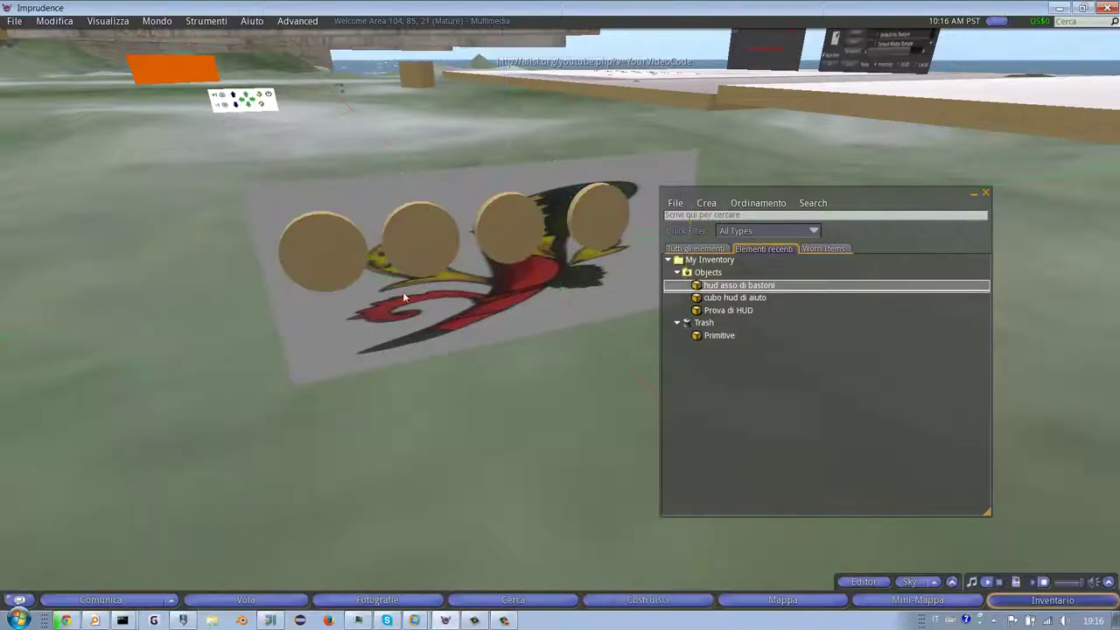
right_click(405, 293)
click(362, 295)
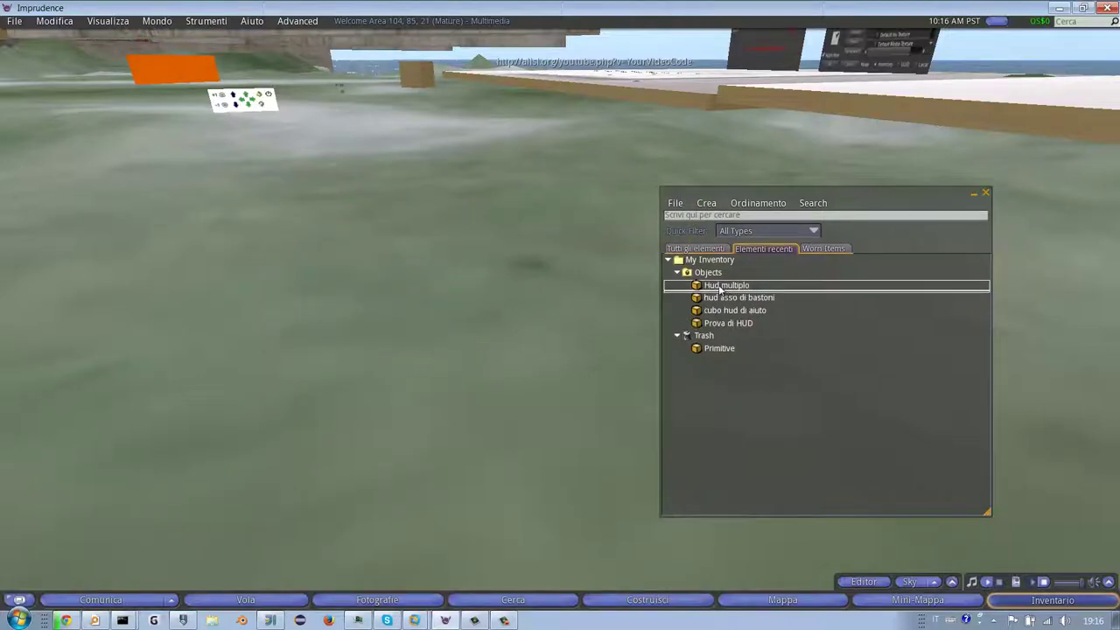
- Attach "Hud multiplo" from the inventory to the Top HUD point
double_click(720, 287)
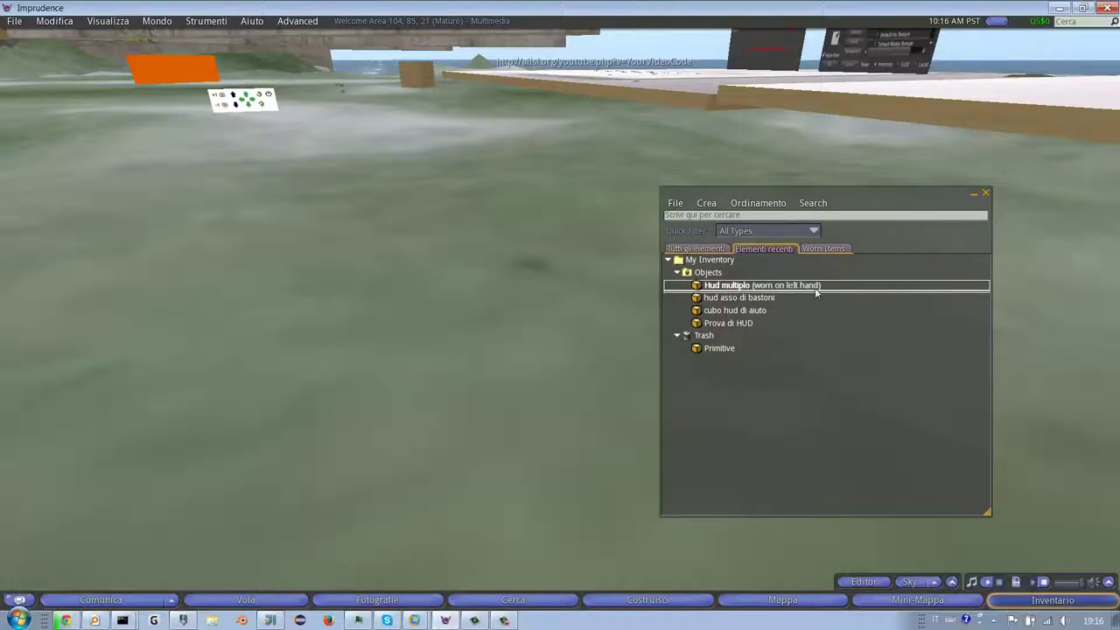
right_click(742, 286)
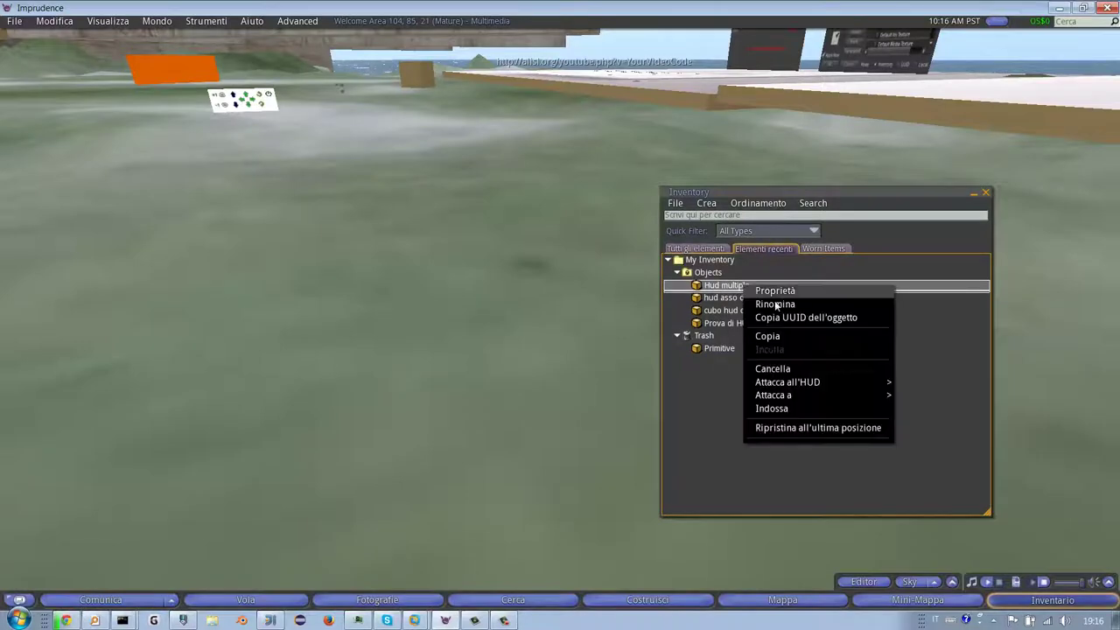
mouse_move(812, 385)
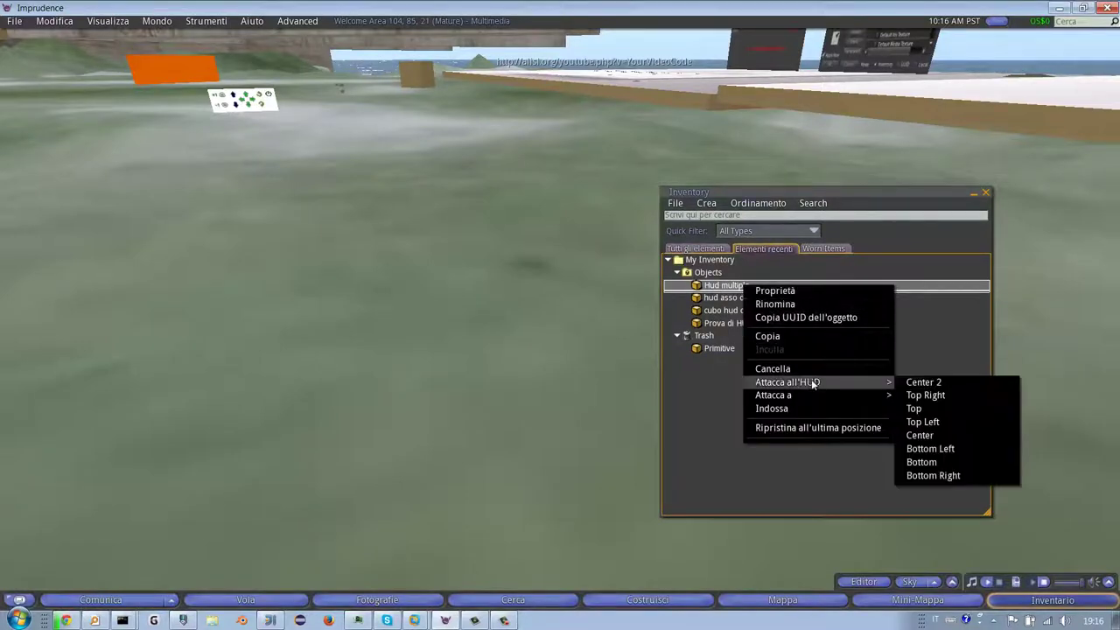
click(916, 408)
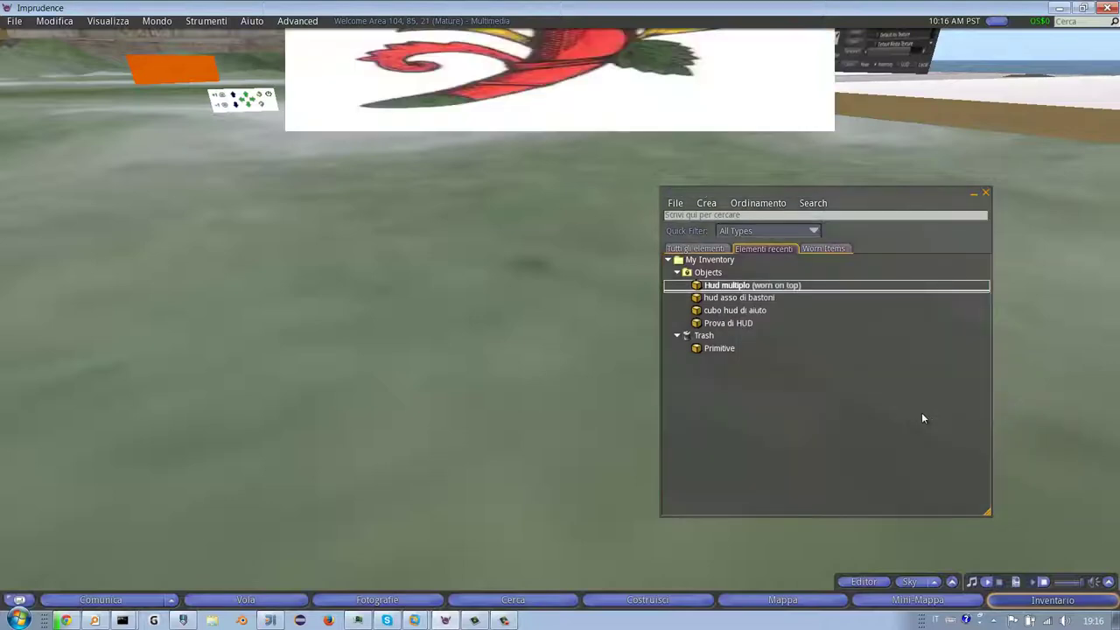
- Open the worn HUD for editing and move it fully into view, at about Y 0.449, Z -0.211
right_click(514, 63)
click(544, 136)
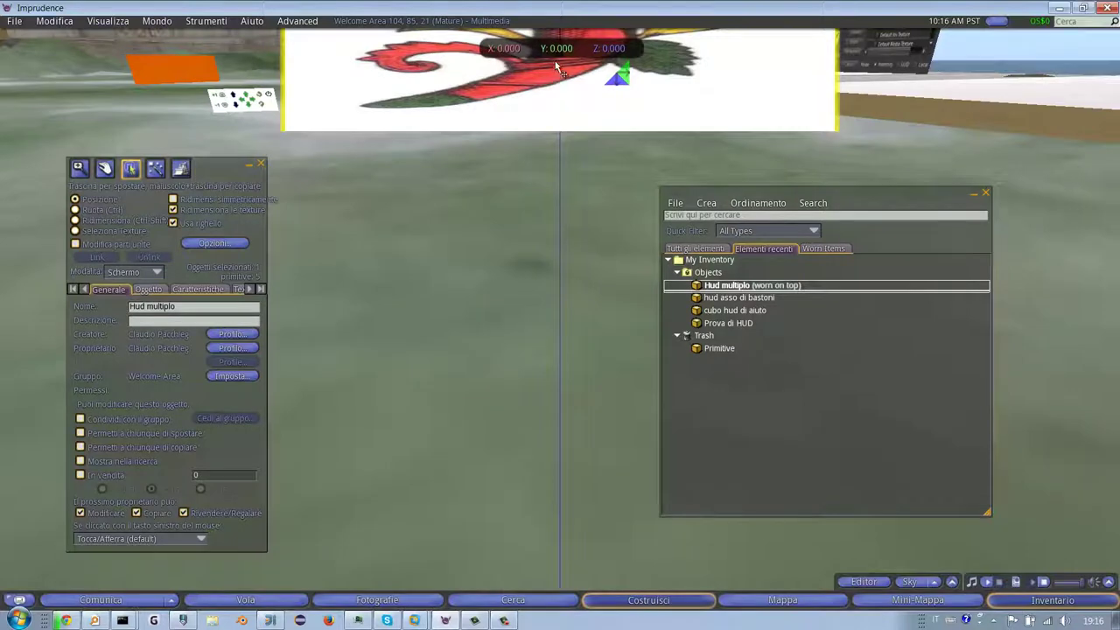
scroll(561, 101, down, 2)
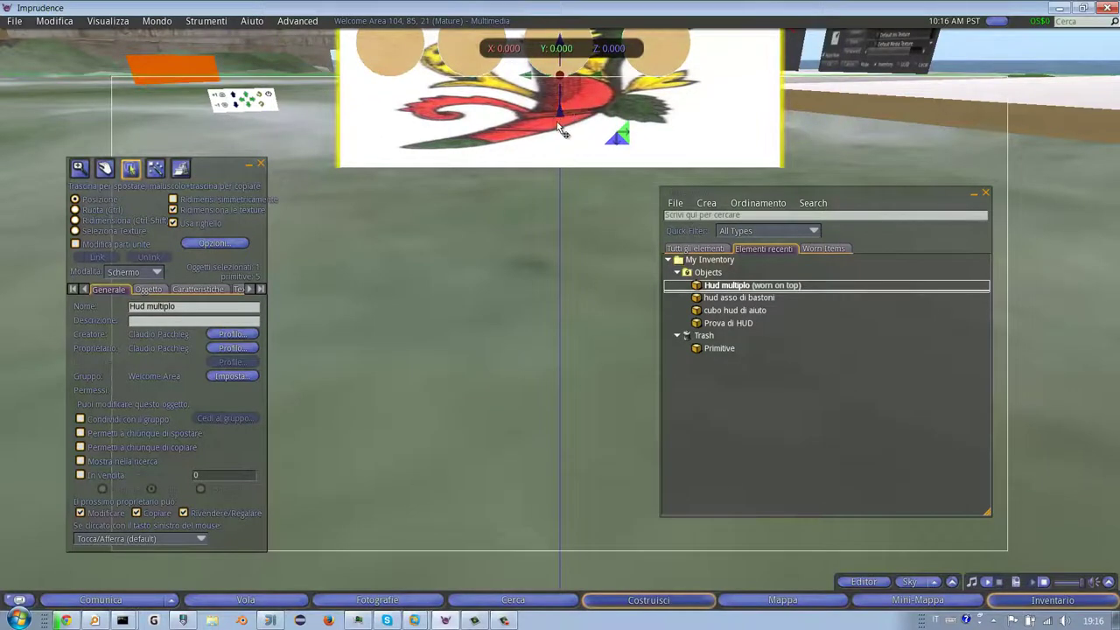
drag(563, 129, 368, 191)
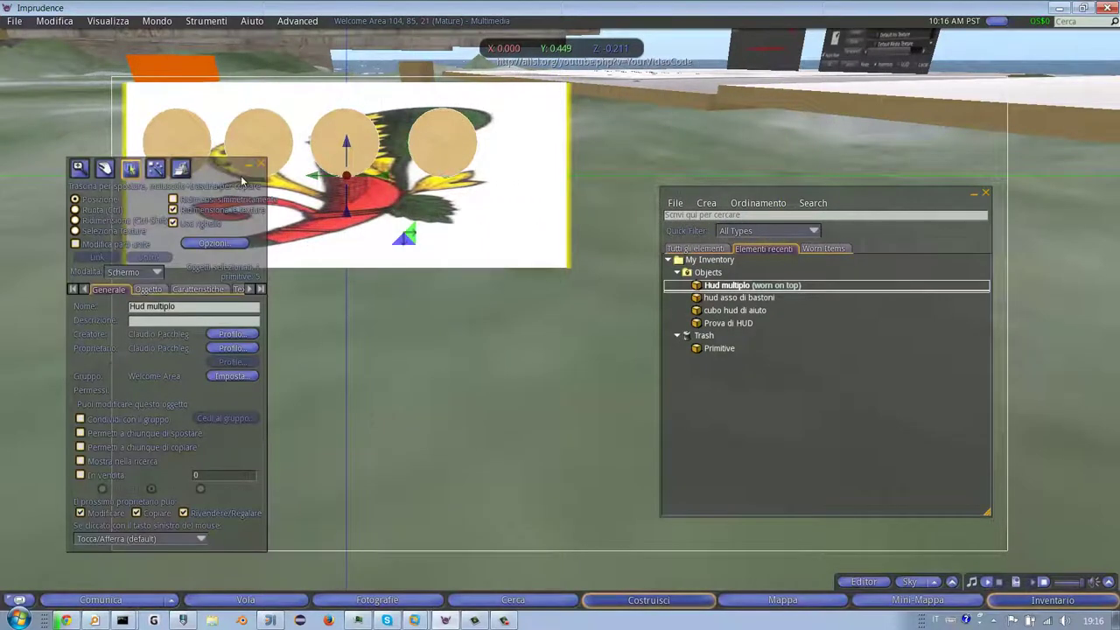
- Try to resize the whole worn HUD by stretching its lower corner
key(ctrl+shift)
key(ctrl+shift)
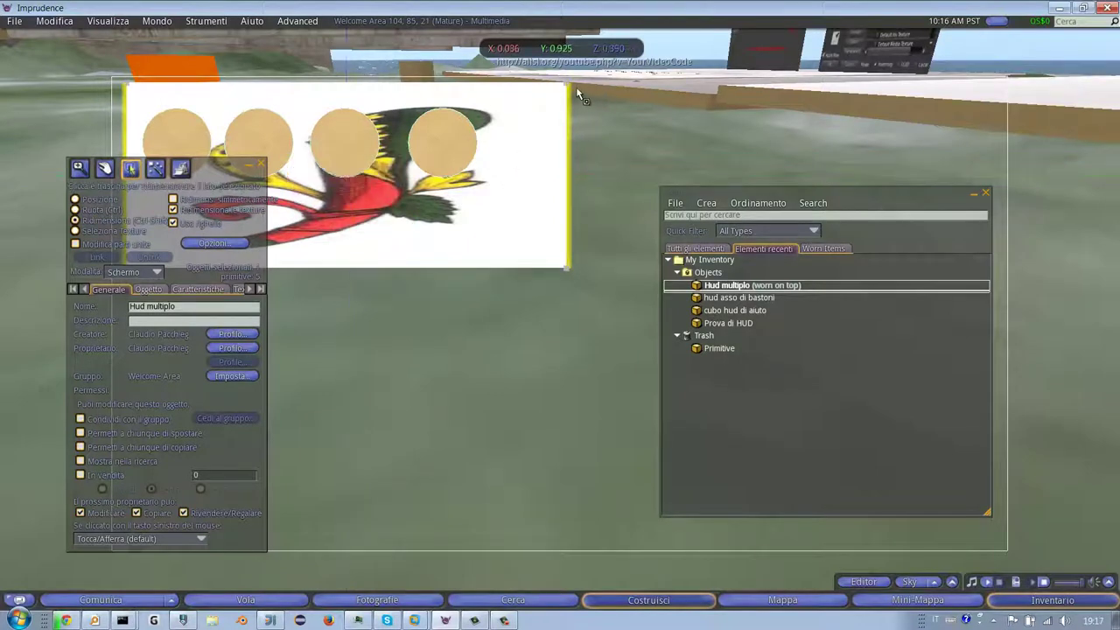
key(Escape)
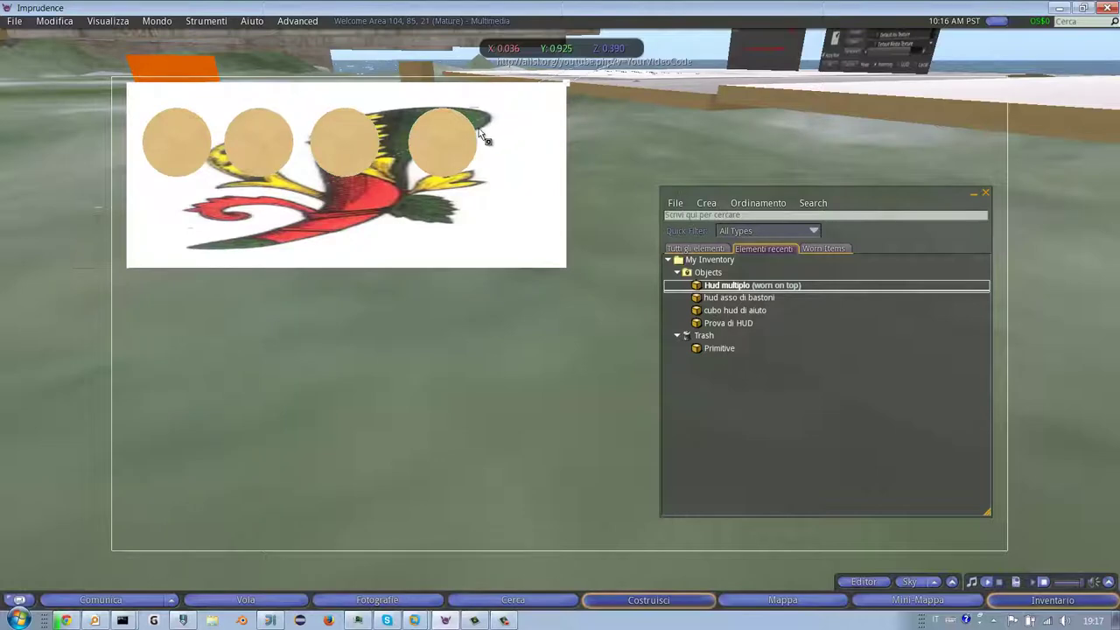
key(ctrl+3)
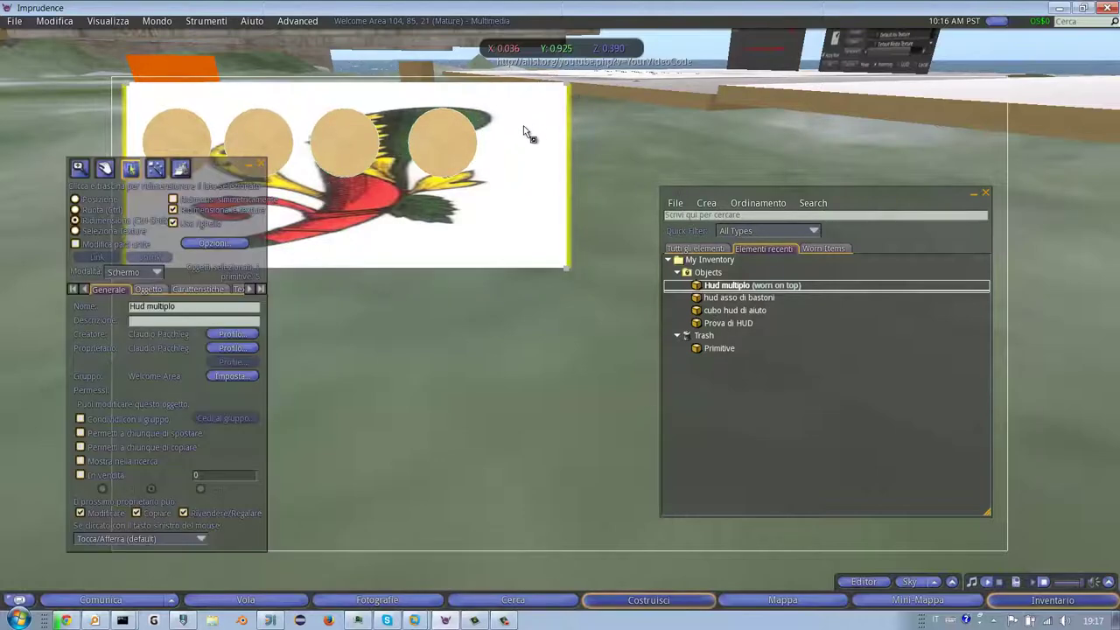
mouse_move(566, 271)
mouse_down()
mouse_move(530, 252)
mouse_move(564, 273)
mouse_up()
key(ctrl+3)
- Turn off the ruler and try again to shrink the linked HUD from its lower corner
click(172, 224)
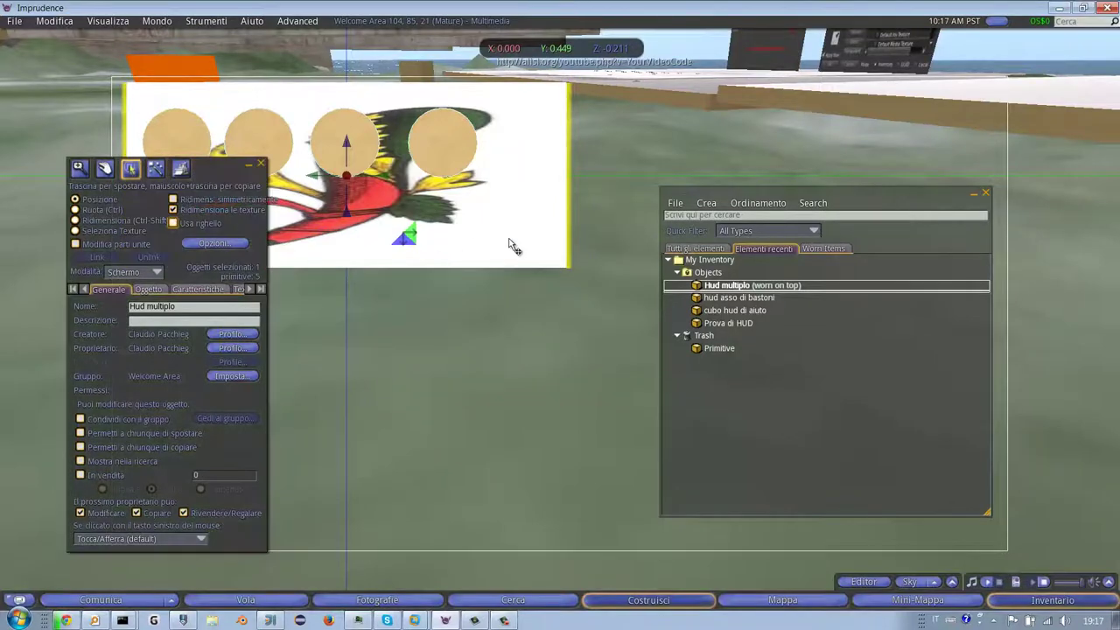
key(ctrl+shift)
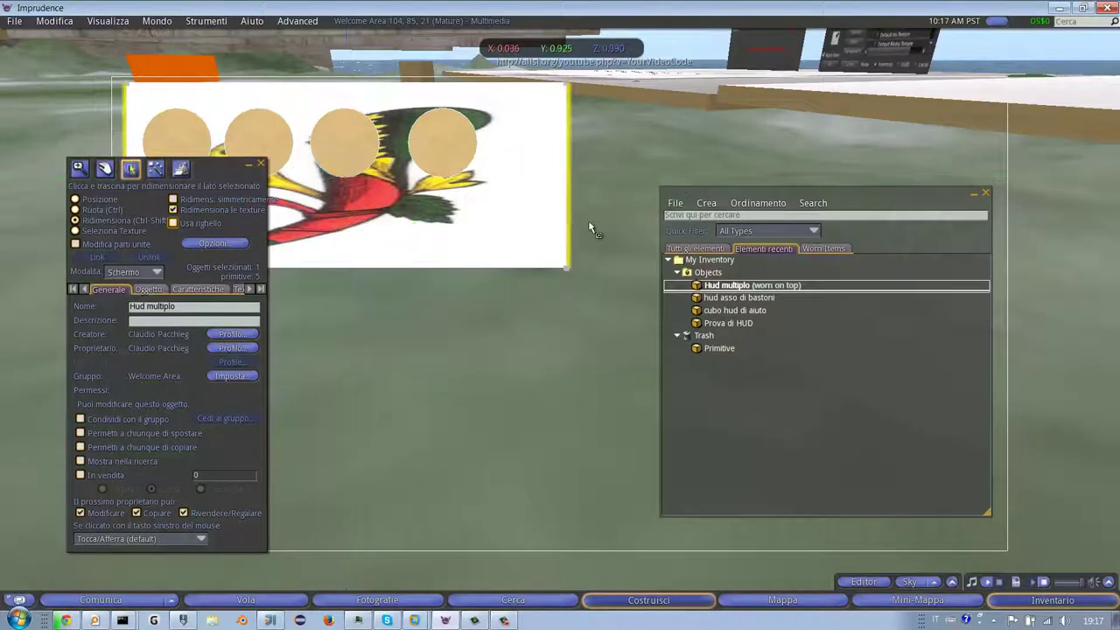
click(566, 273)
drag(566, 274, 475, 242)
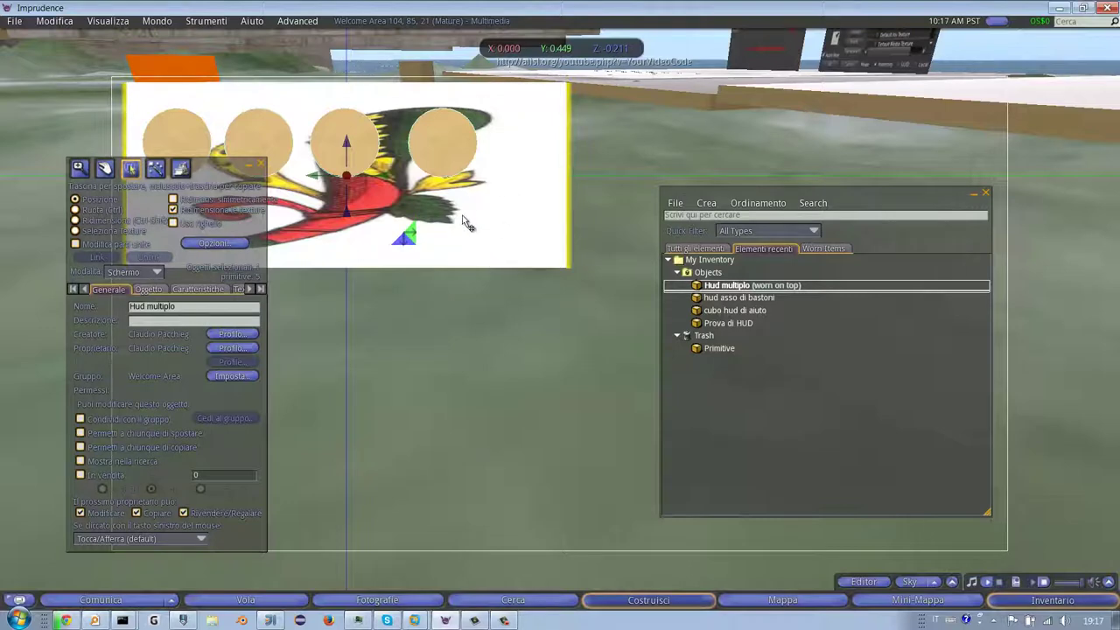
- Enable editing of linked parts, select each of the four discs in turn and open the last one's object dimensions
click(75, 244)
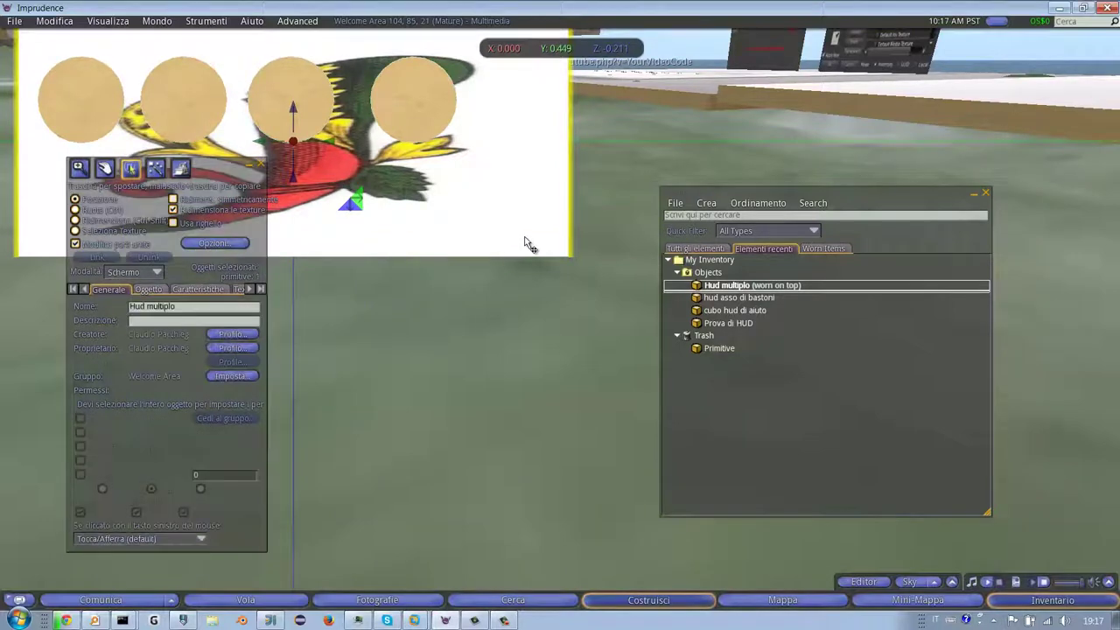
click(404, 123)
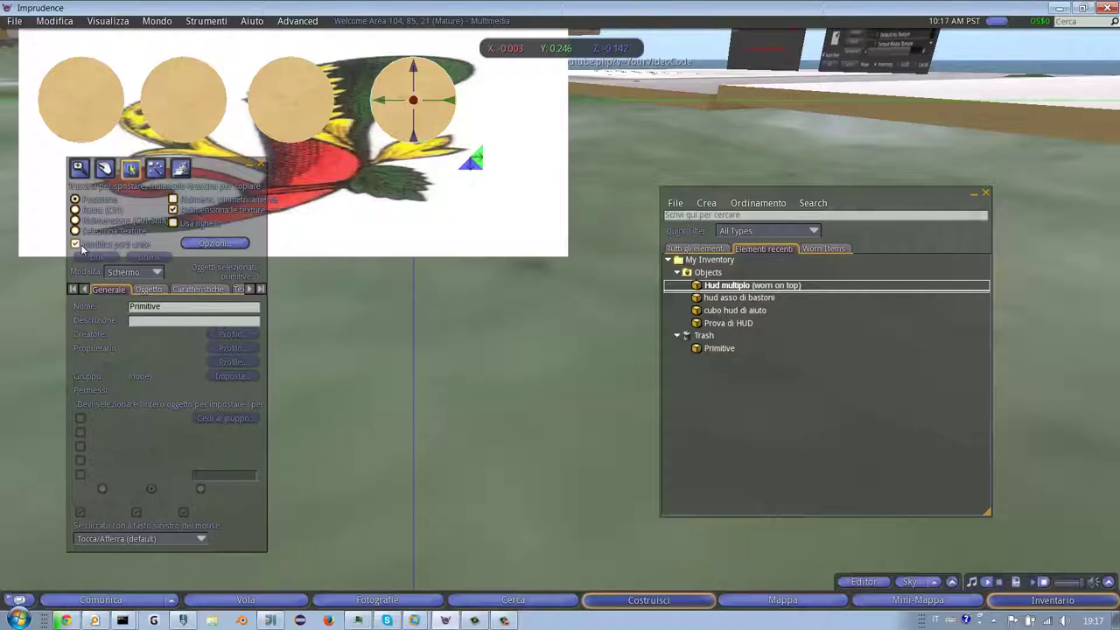
click(304, 107)
click(163, 101)
click(98, 116)
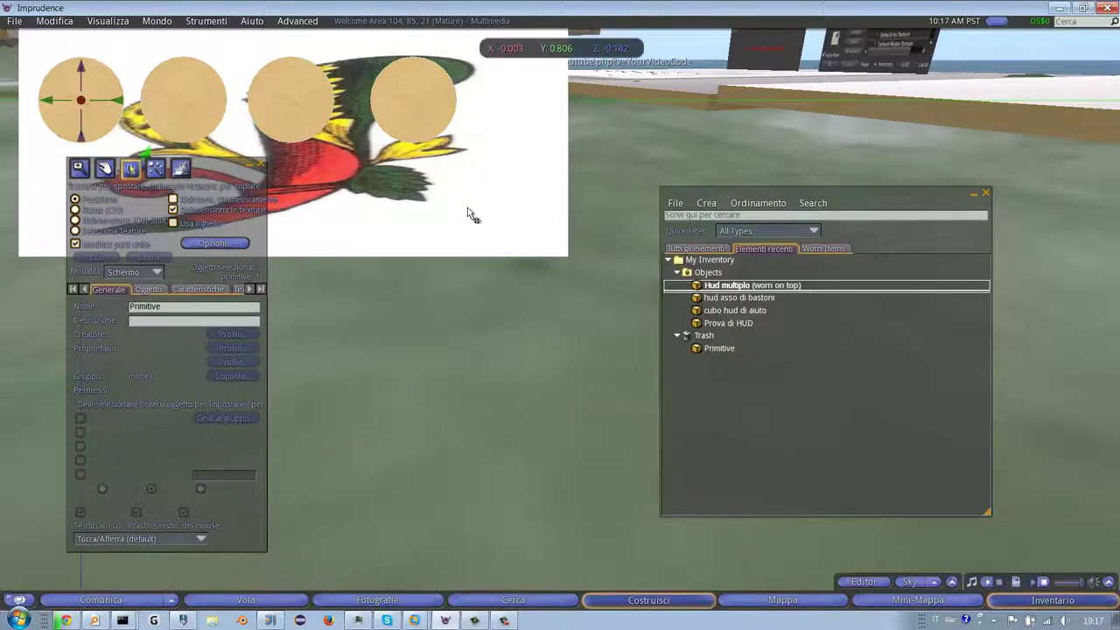
click(146, 291)
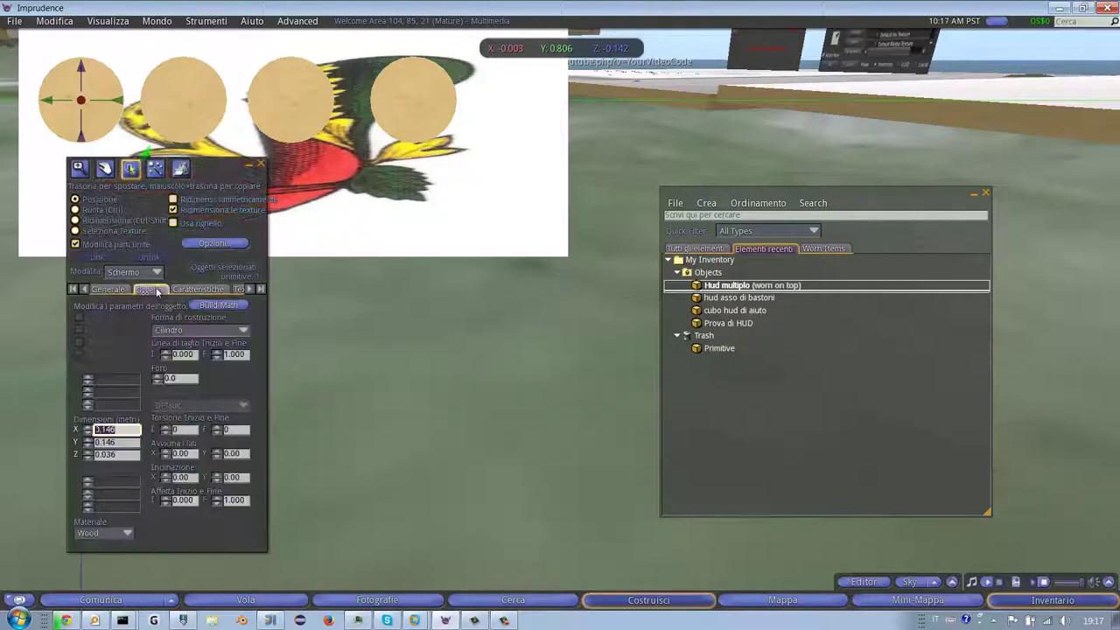
click(135, 428)
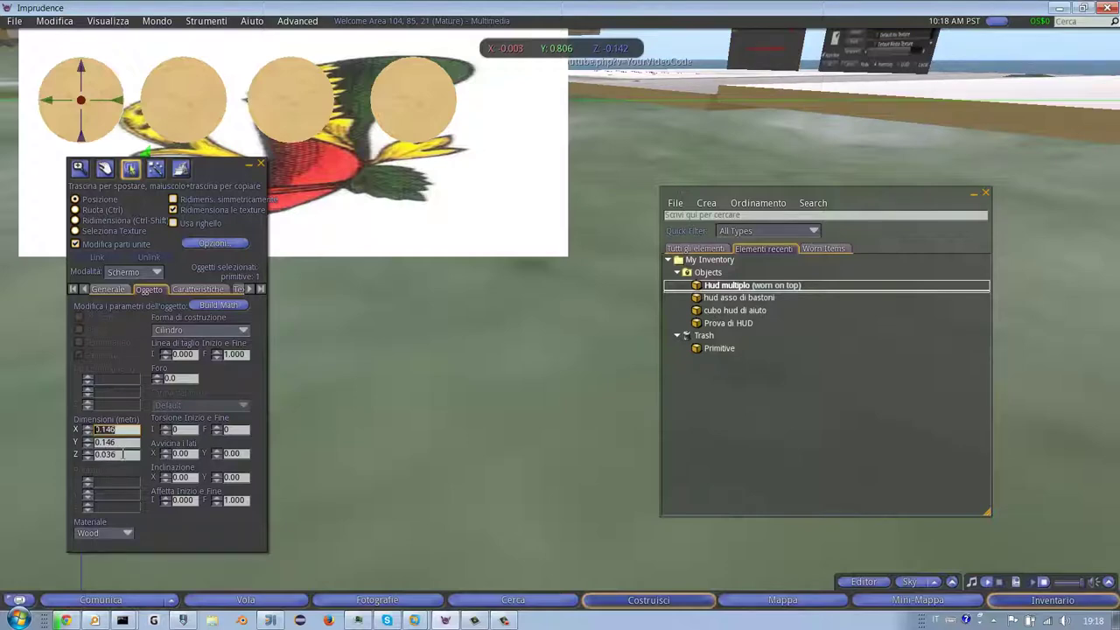
- Set the card panel's X dimension to 0.300 m and finish editing
click(450, 207)
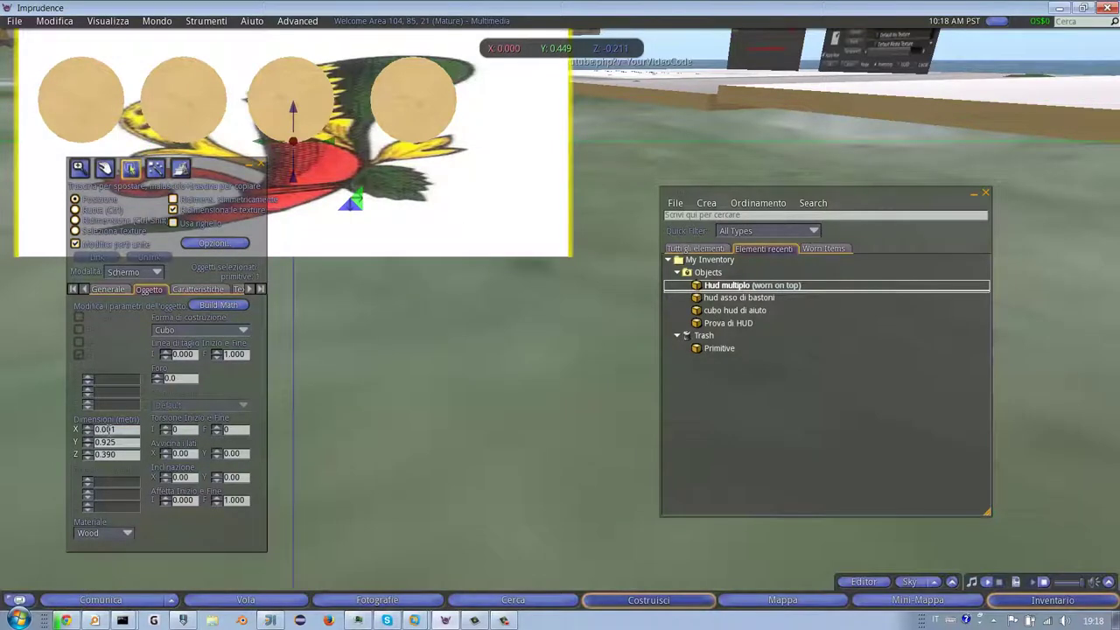
click(103, 428)
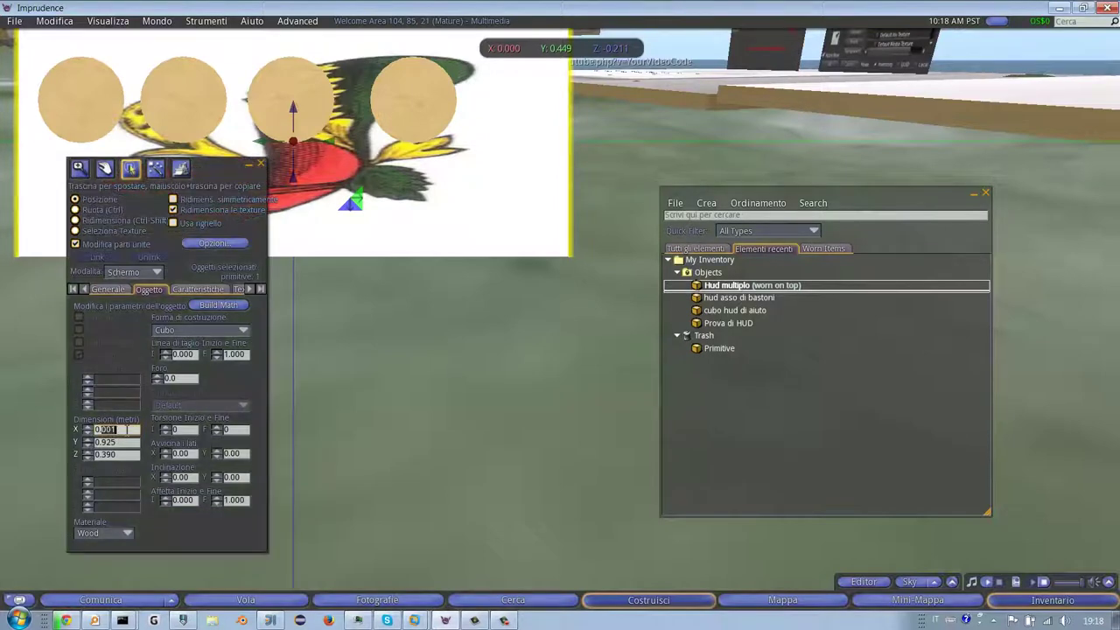
text(0.300)
key(Tab)
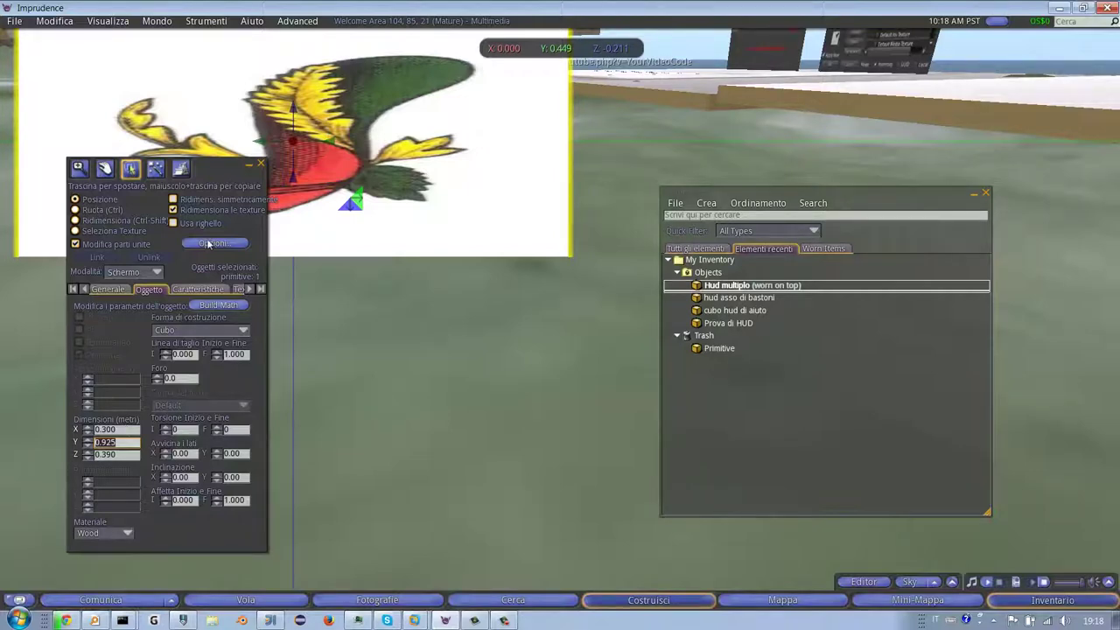
click(261, 163)
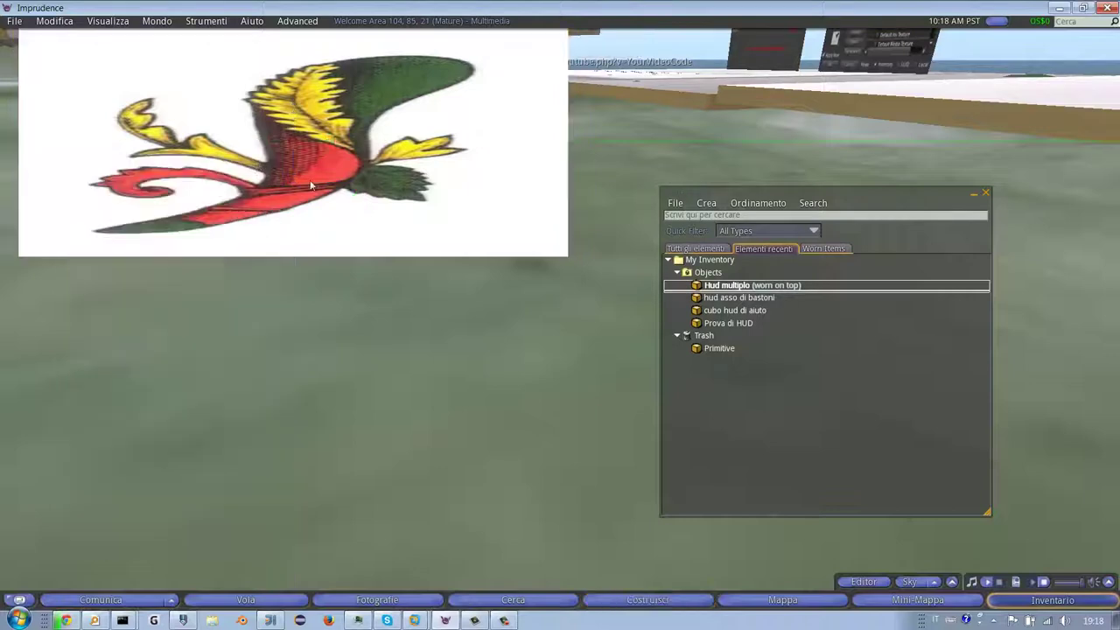
- Take "Hud multiplo" off the HUD and place it from the inventory into the world for editing
double_click(719, 288)
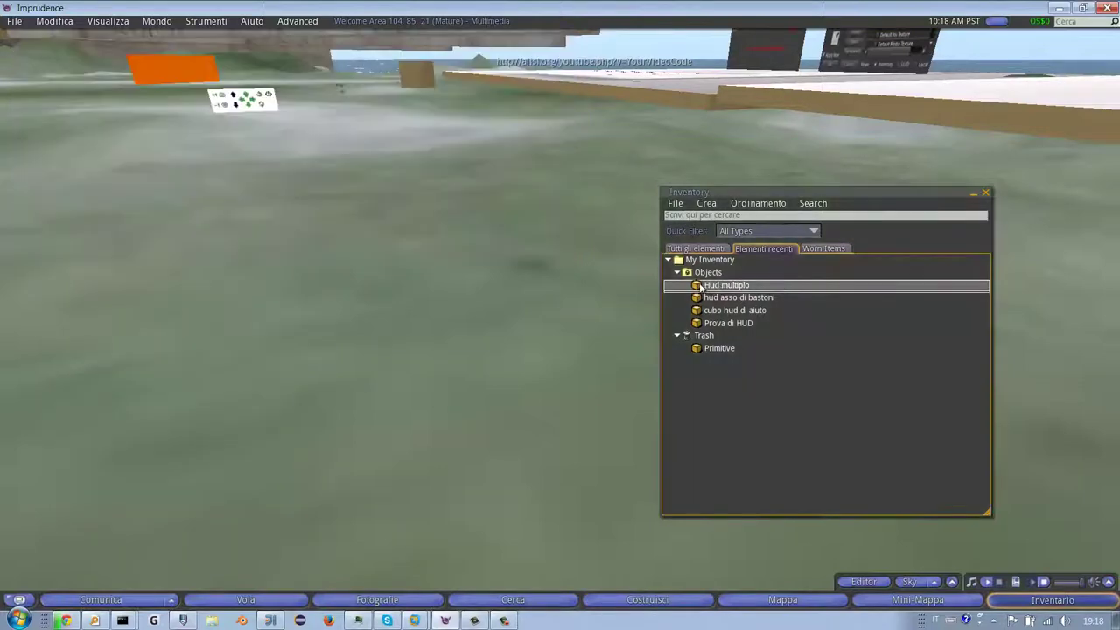
drag(700, 287, 563, 314)
right_click(525, 313)
click(553, 337)
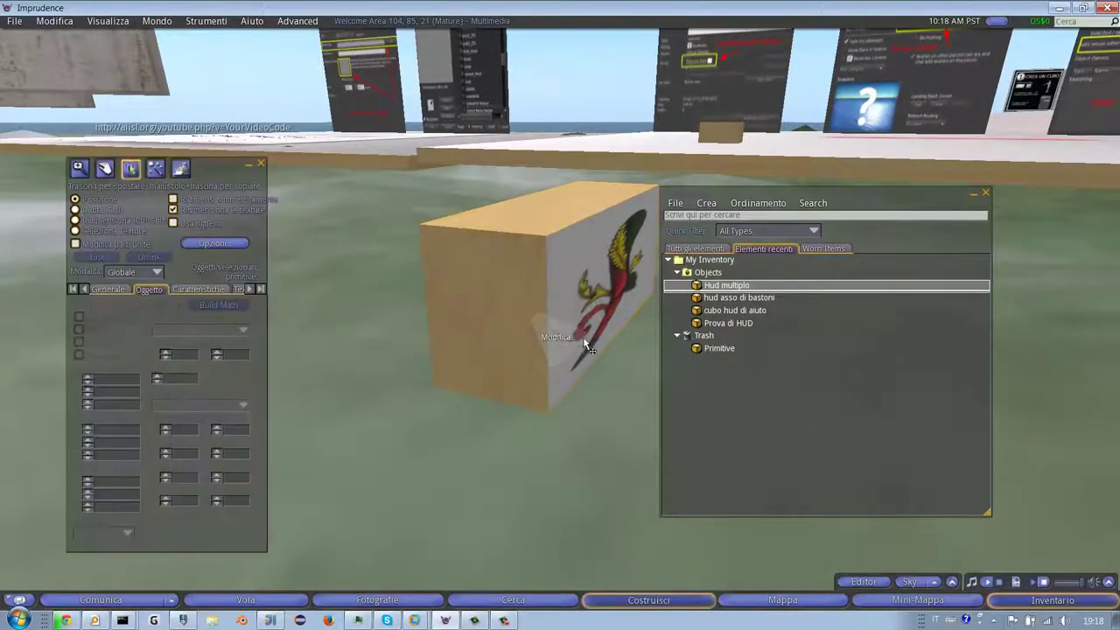
right_click(543, 311)
click(573, 324)
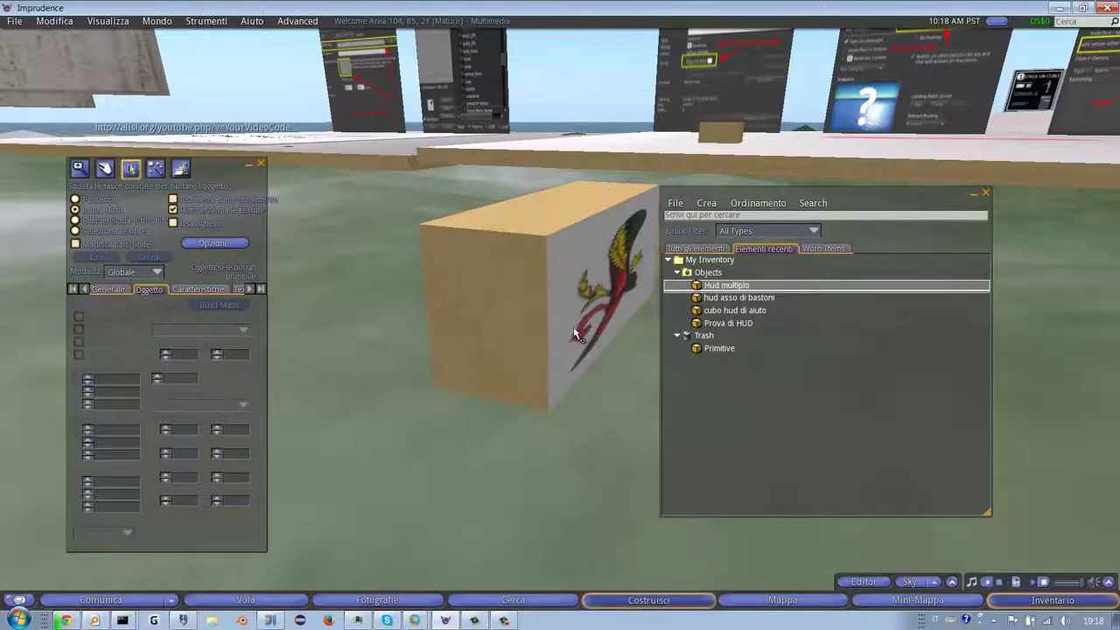
right_click(564, 314)
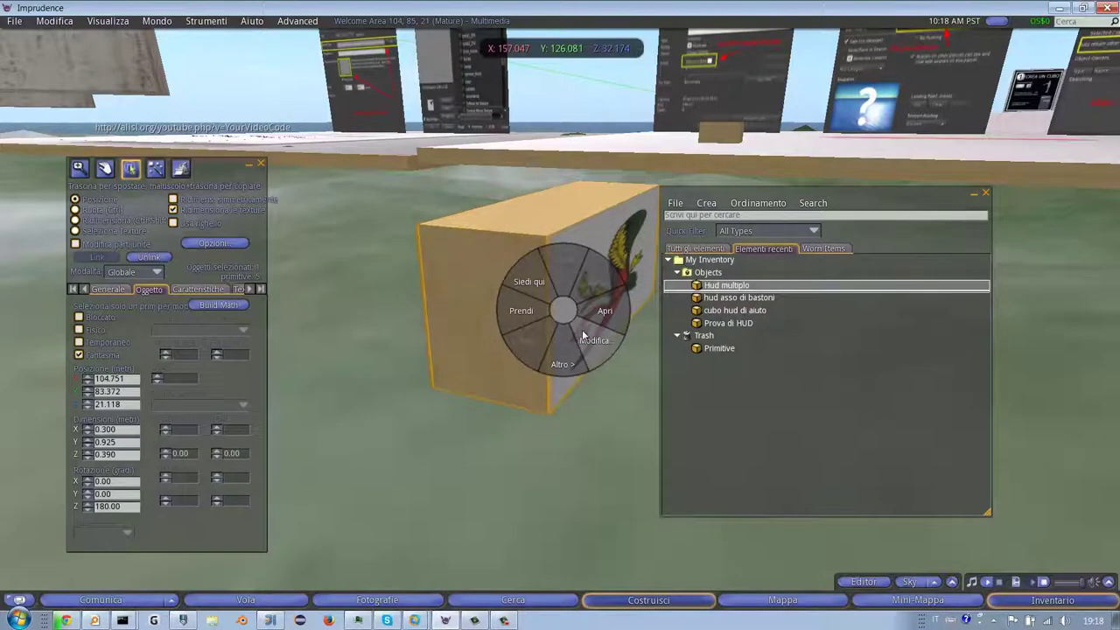
click(564, 313)
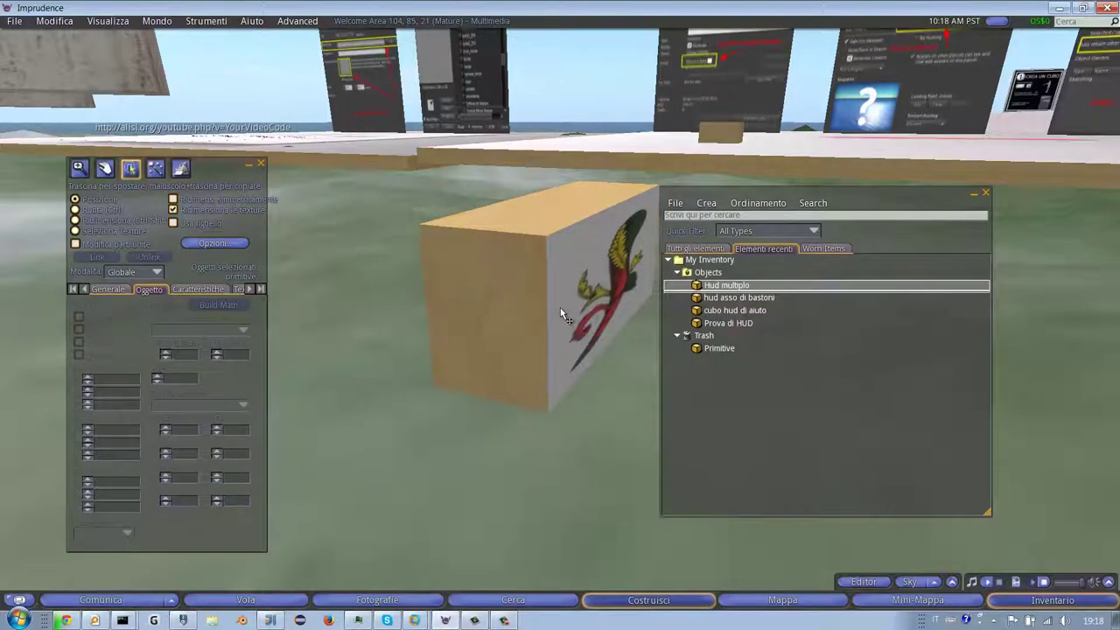
right_click(560, 308)
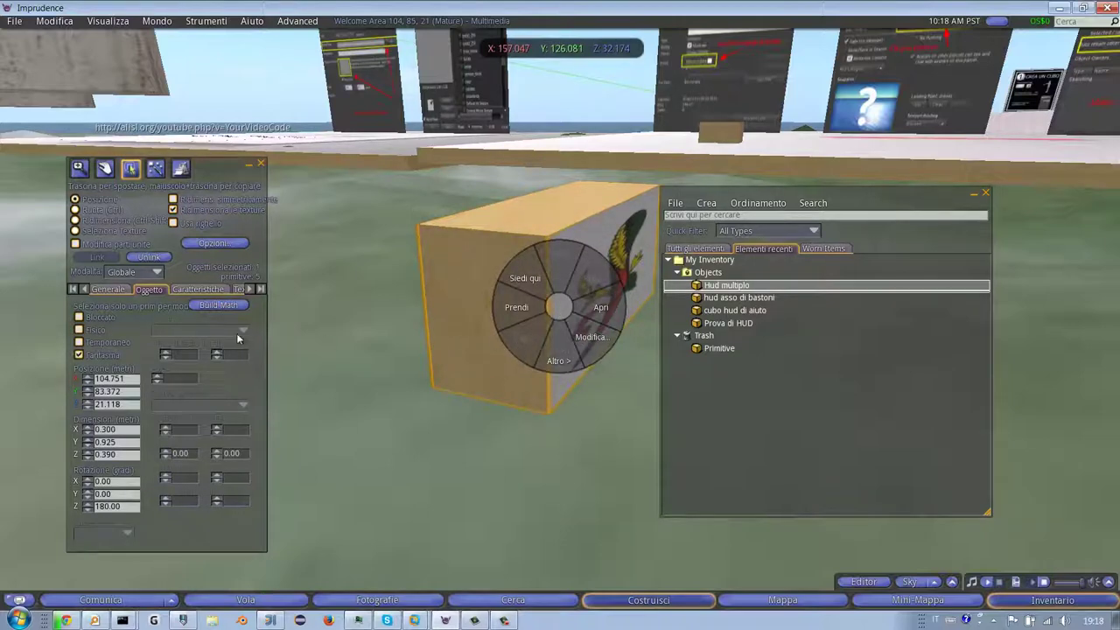
- Enable editing of linked parts and stretch the card panel's front face back to a thickness of about 0.086 m
click(74, 243)
click(528, 301)
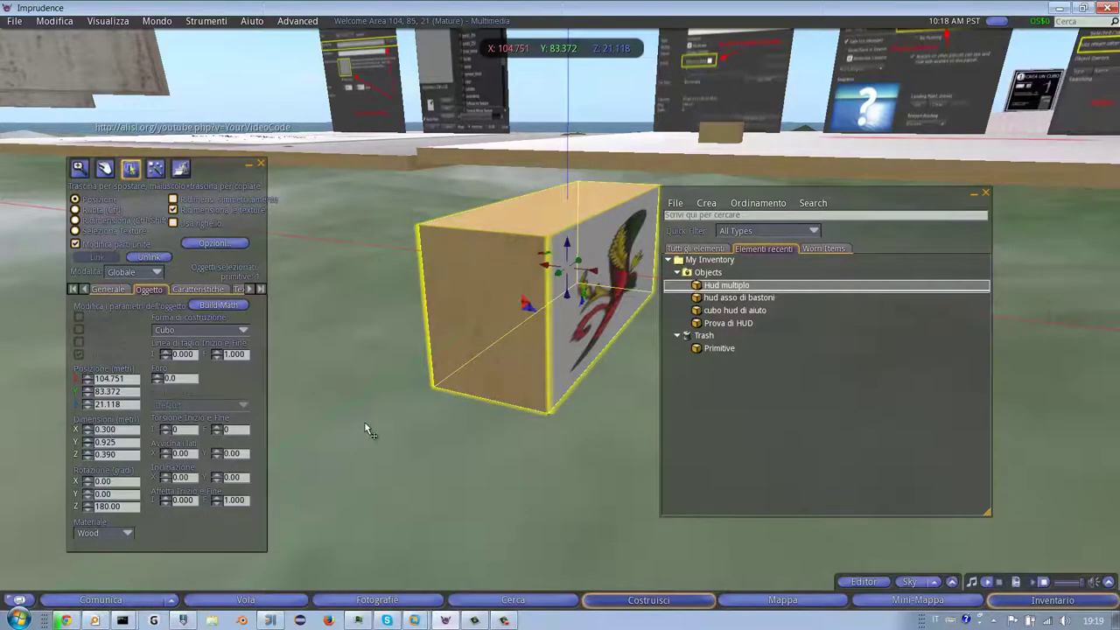
key(ctrl+shift)
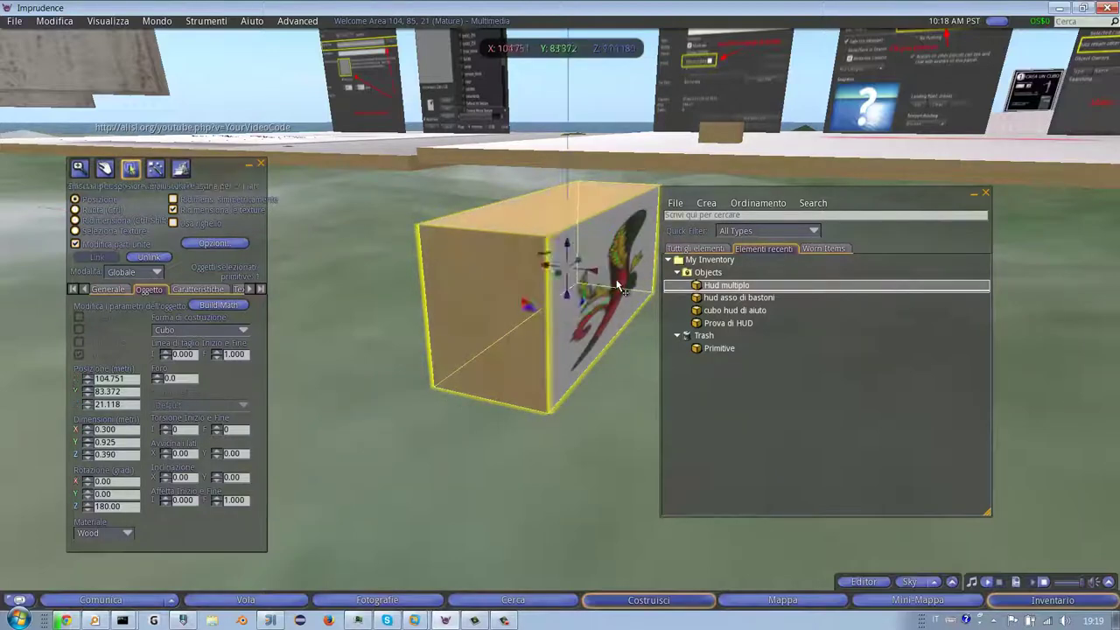
ctrl+shift+drag(618, 274, 546, 278)
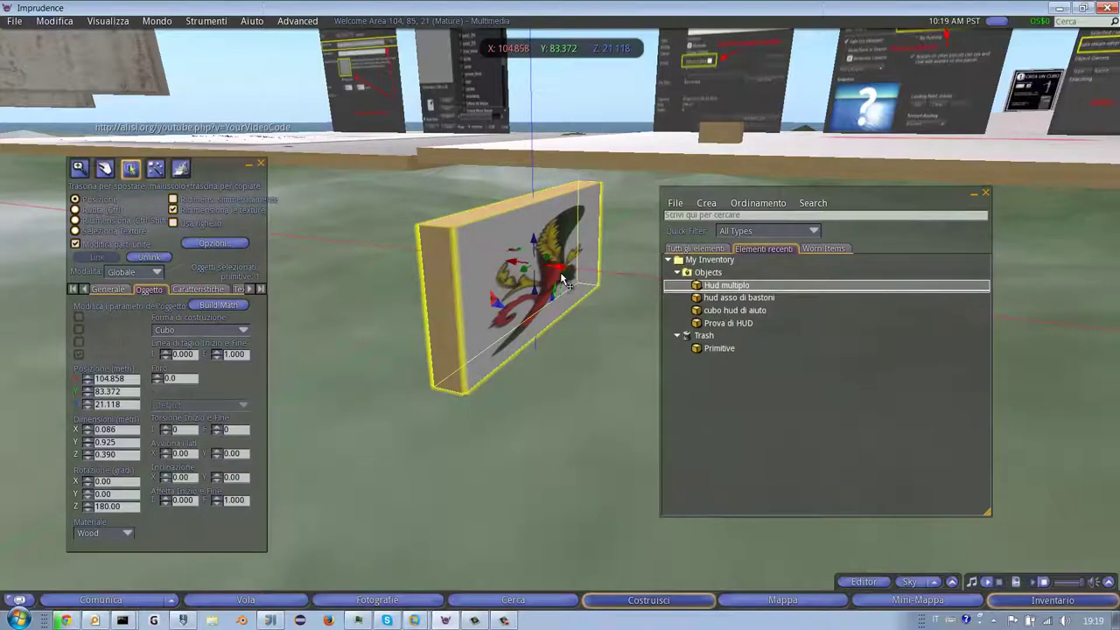
- Move the panel back to about X 105.168, thin it to 0.001 m and turn off editing of linked parts
drag(563, 278, 472, 265)
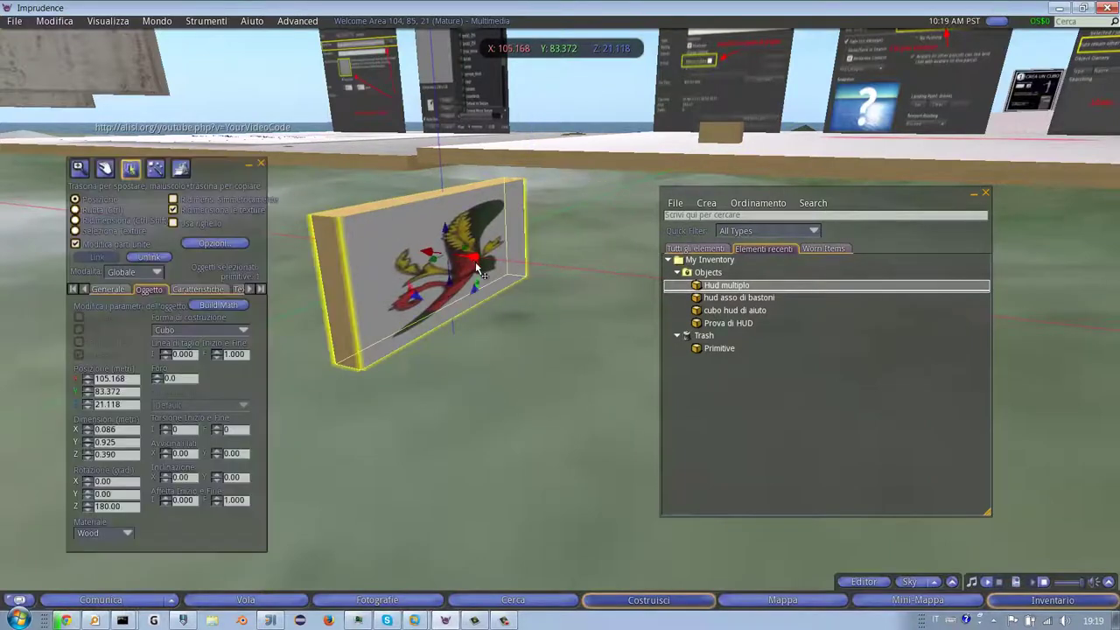
key(ctrl)
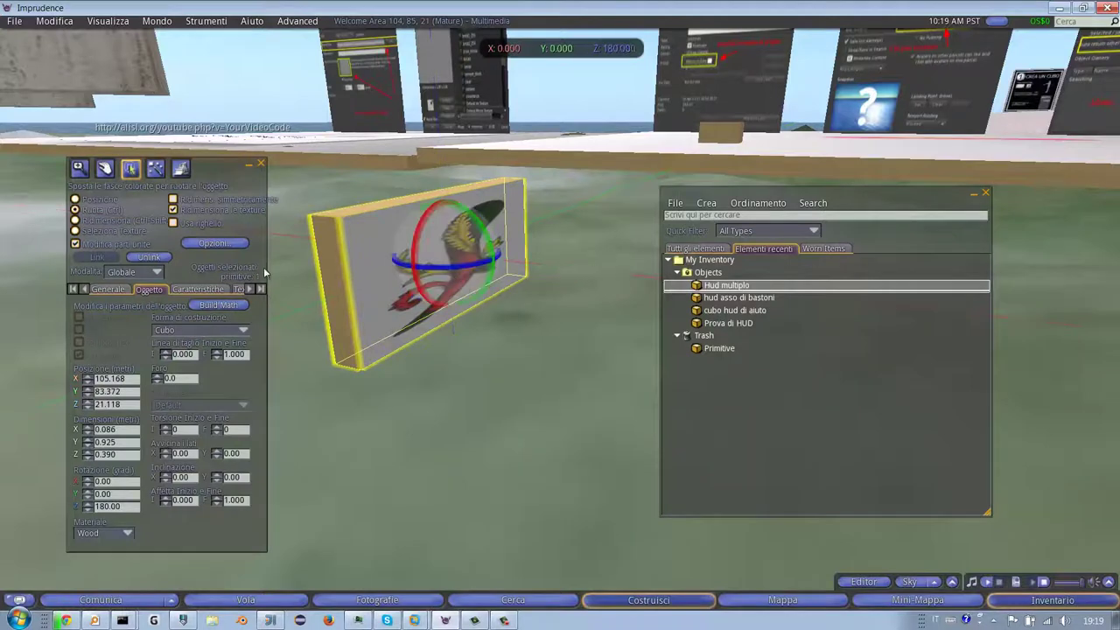
key(ctrl+shift)
ctrl+shift+drag(463, 258, 391, 244)
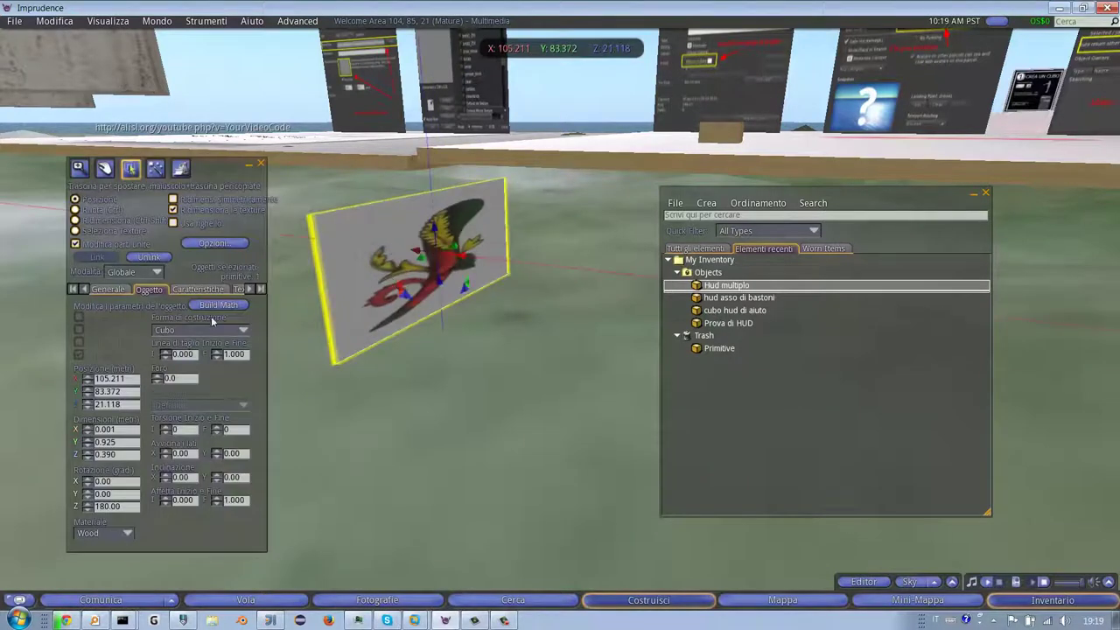
click(76, 245)
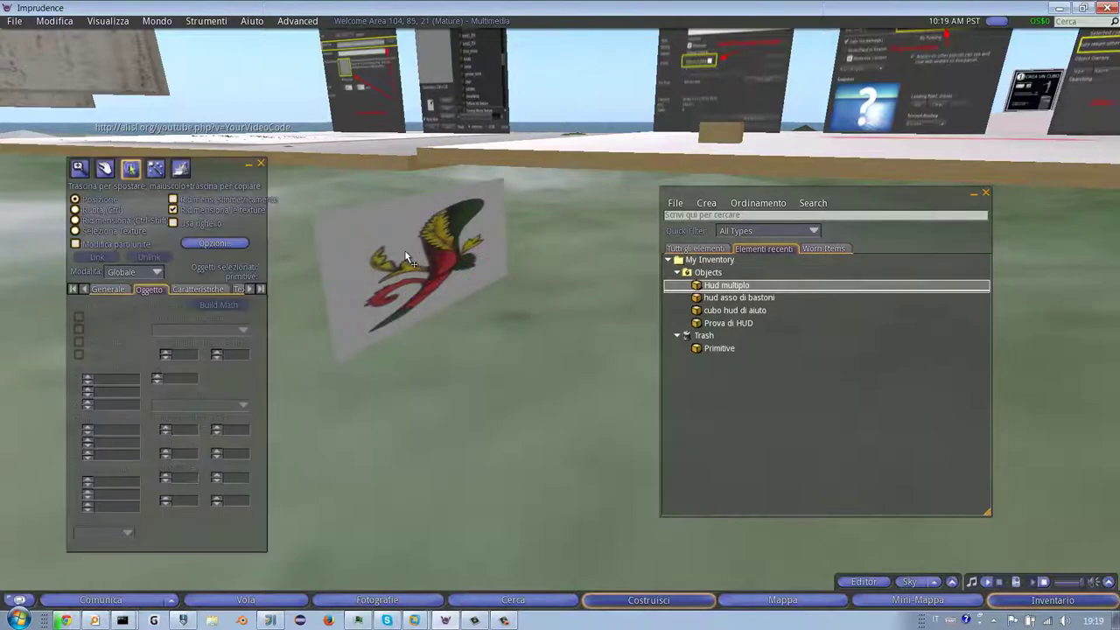
right_click(405, 259)
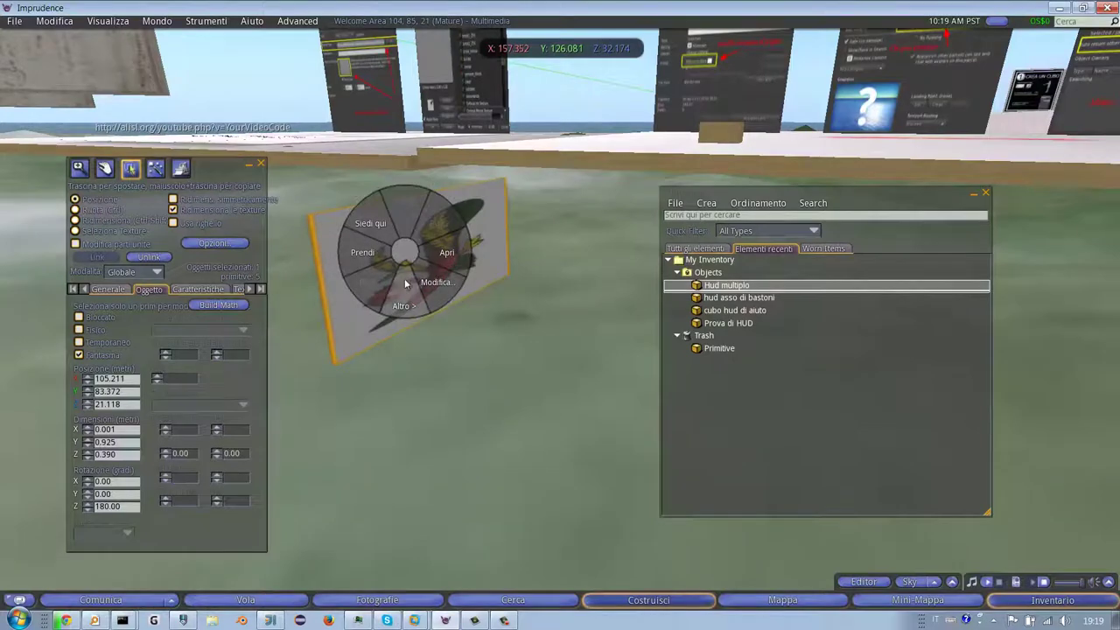
key(Escape)
key(Escape)
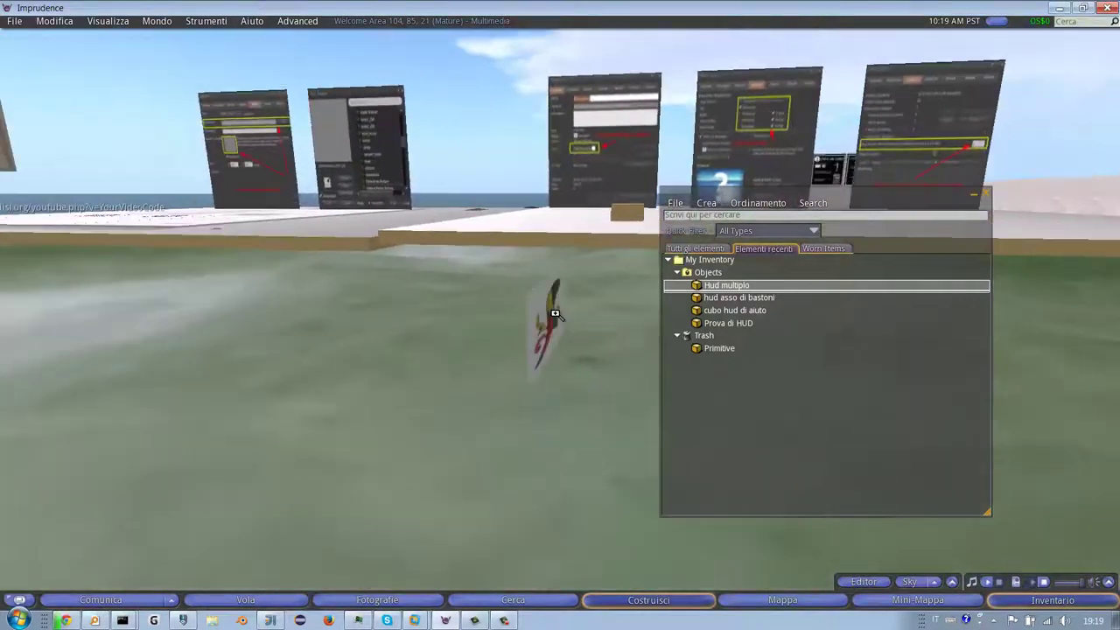
alt+click(555, 314)
key(ctrl+3)
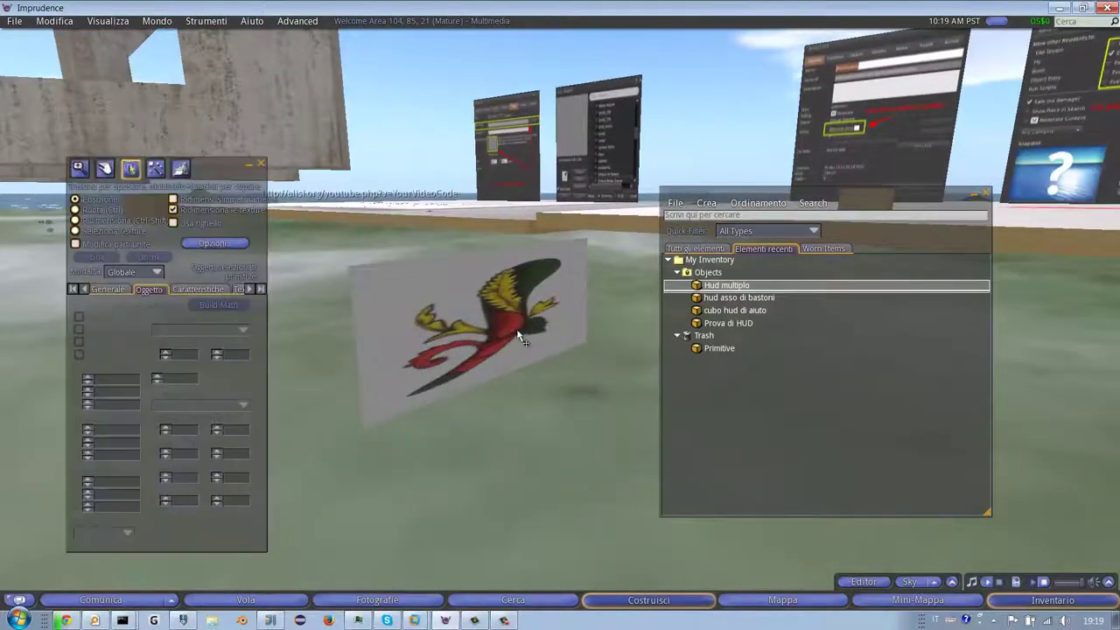
right_click(486, 329)
key(Escape)
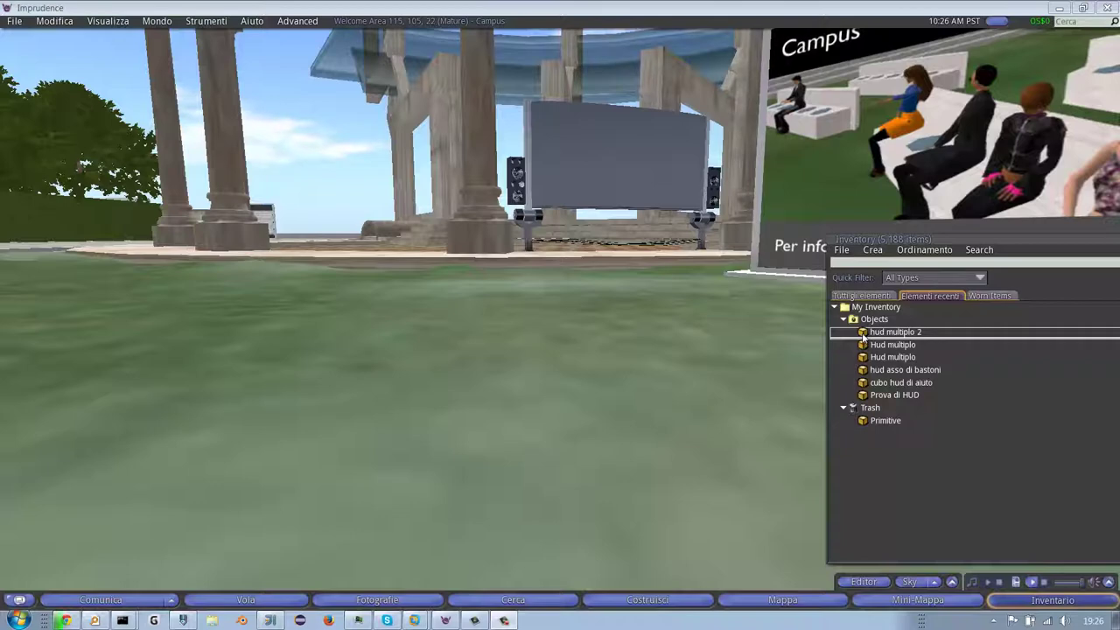
- Place "hud multiplo 2" from the inventory on the ground and examine how its discs protrude from the thick panel
drag(862, 333, 558, 366)
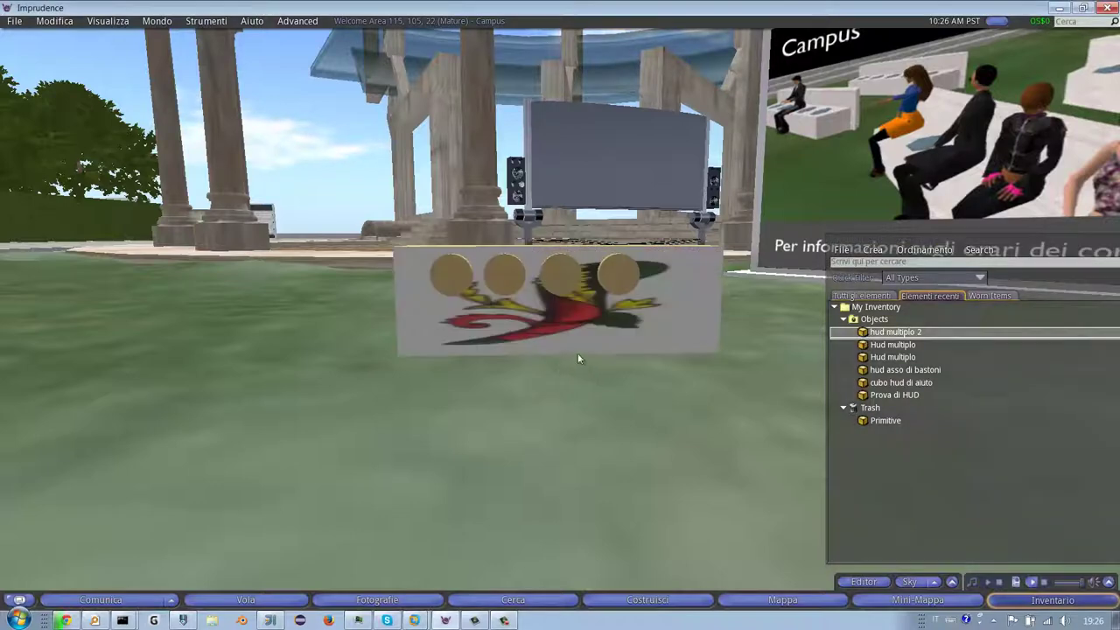
alt+click(542, 333)
right_click(518, 306)
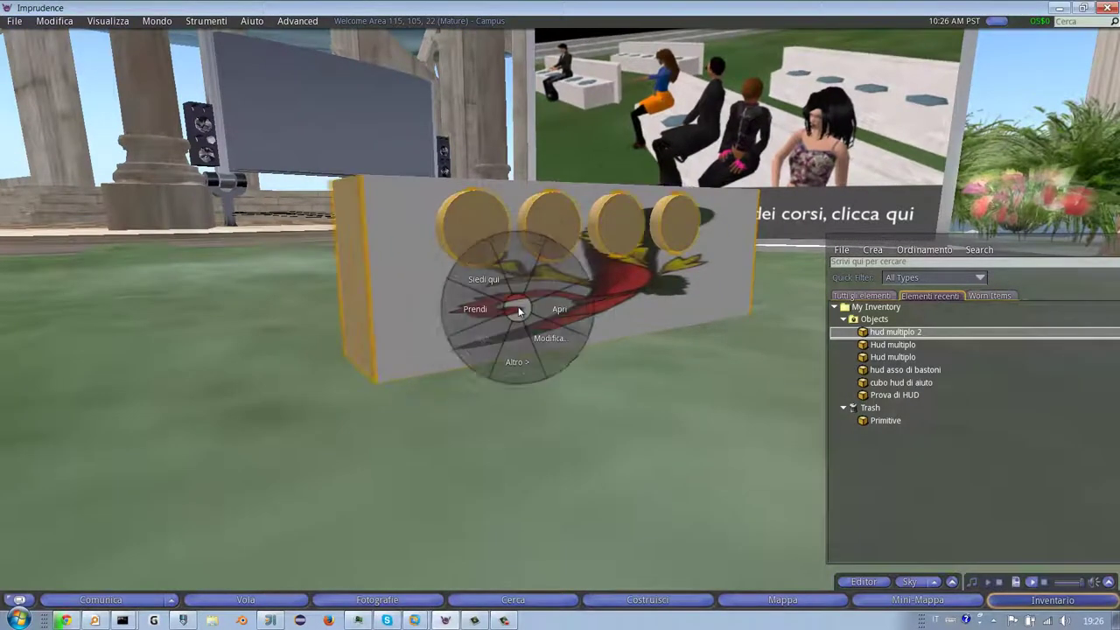
key(Escape)
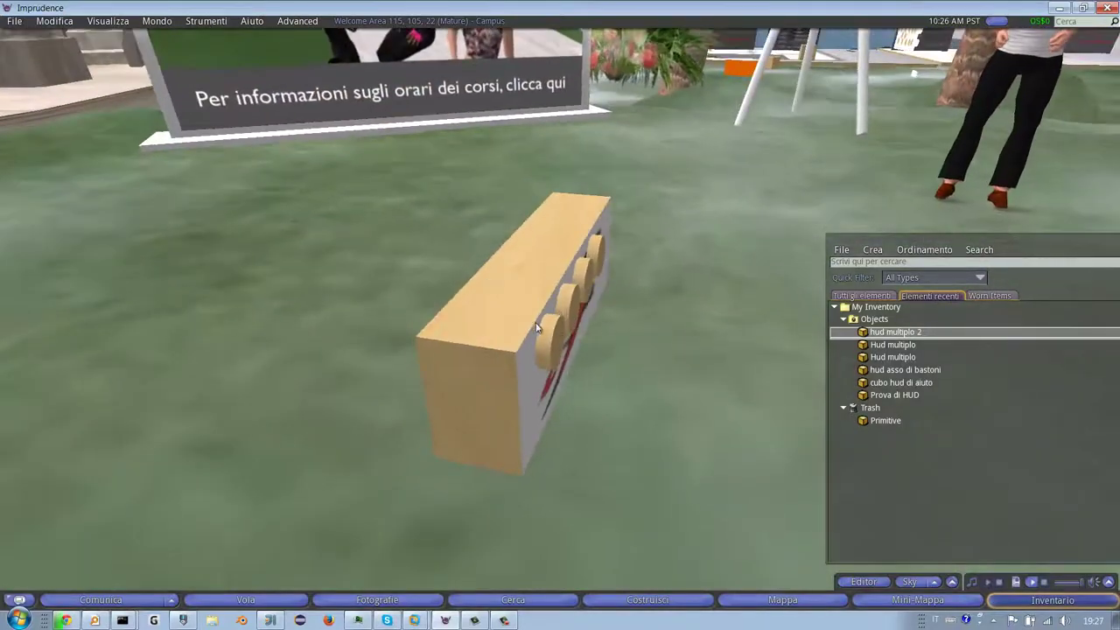
alt+click(560, 312)
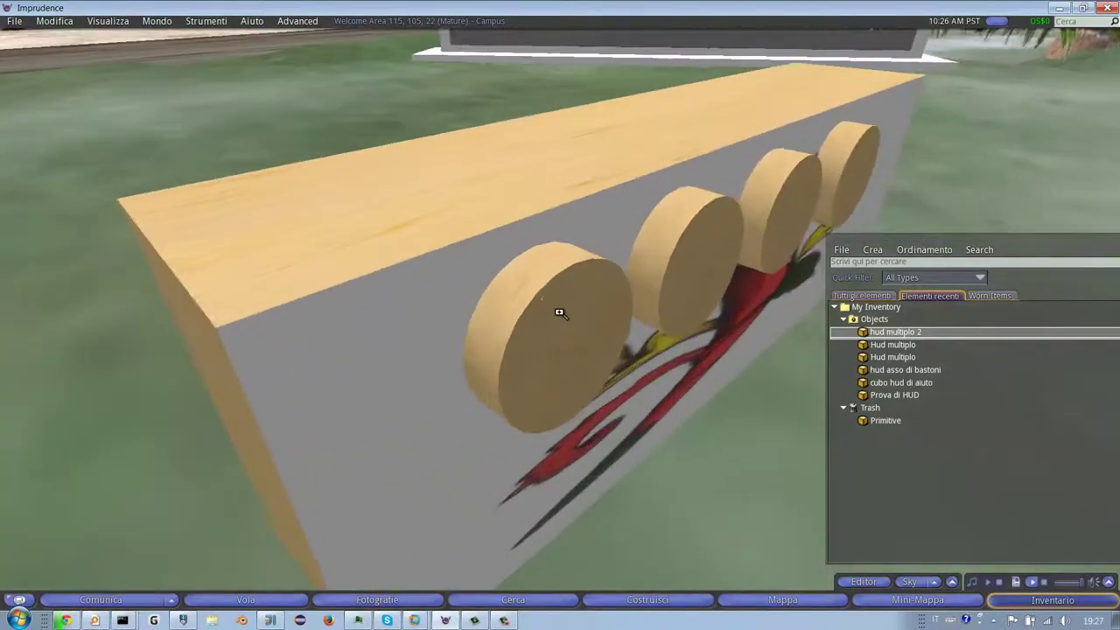
key(Escape)
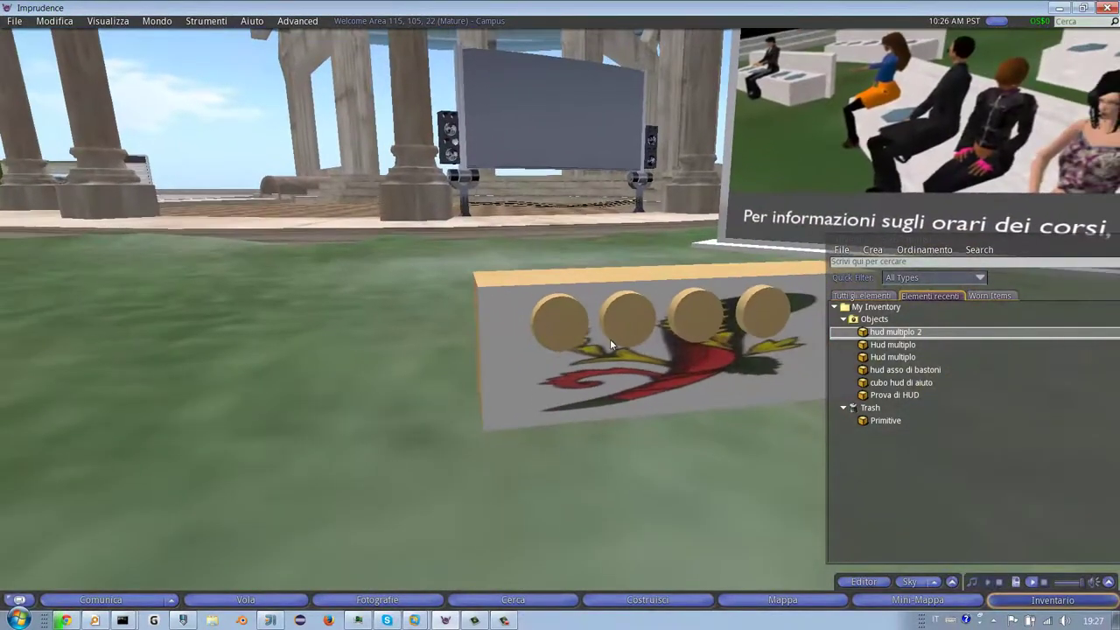
- Open the placed "hud multiplo 2" for editing and delete this in-world copy
right_click(667, 371)
click(694, 400)
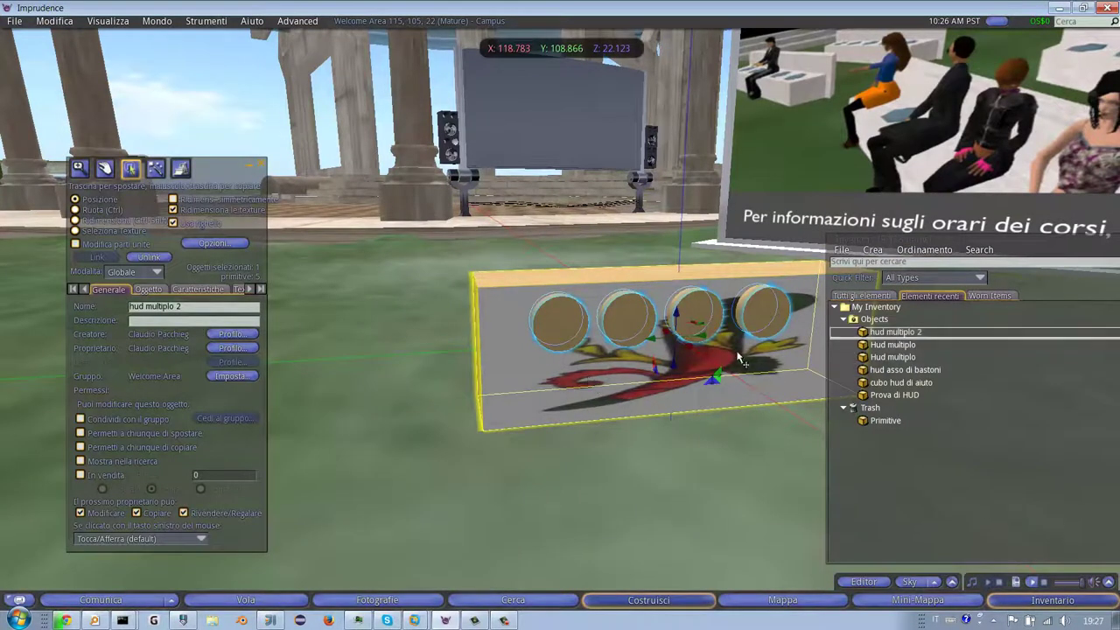
right_click(588, 374)
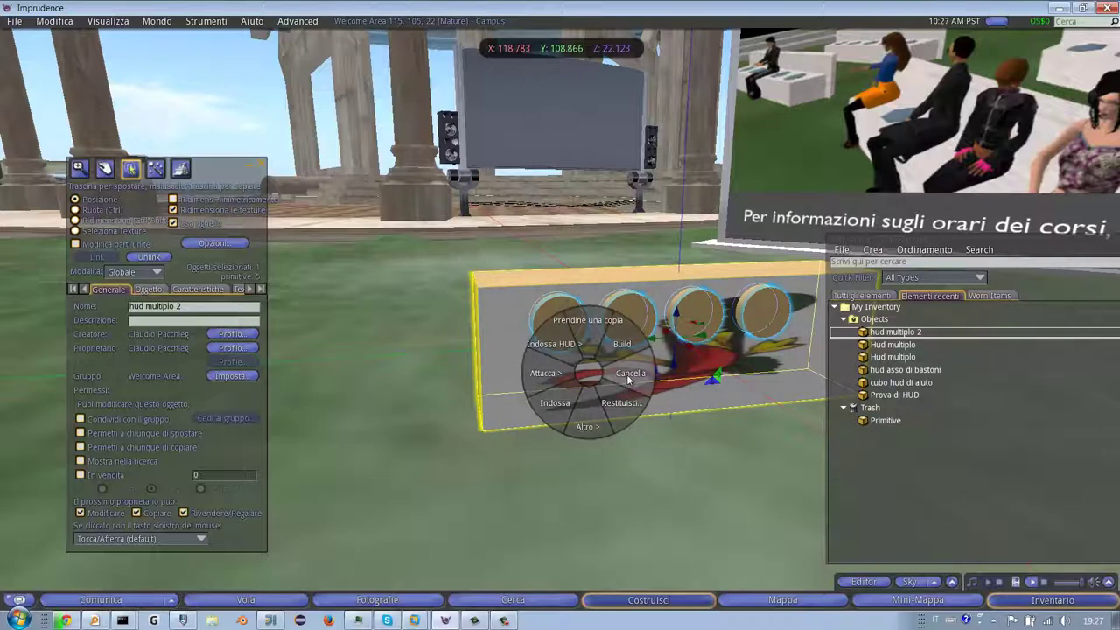
click(626, 374)
- Attach "hud multiplo 2" from the inventory to the HUD's Center position
right_click(868, 335)
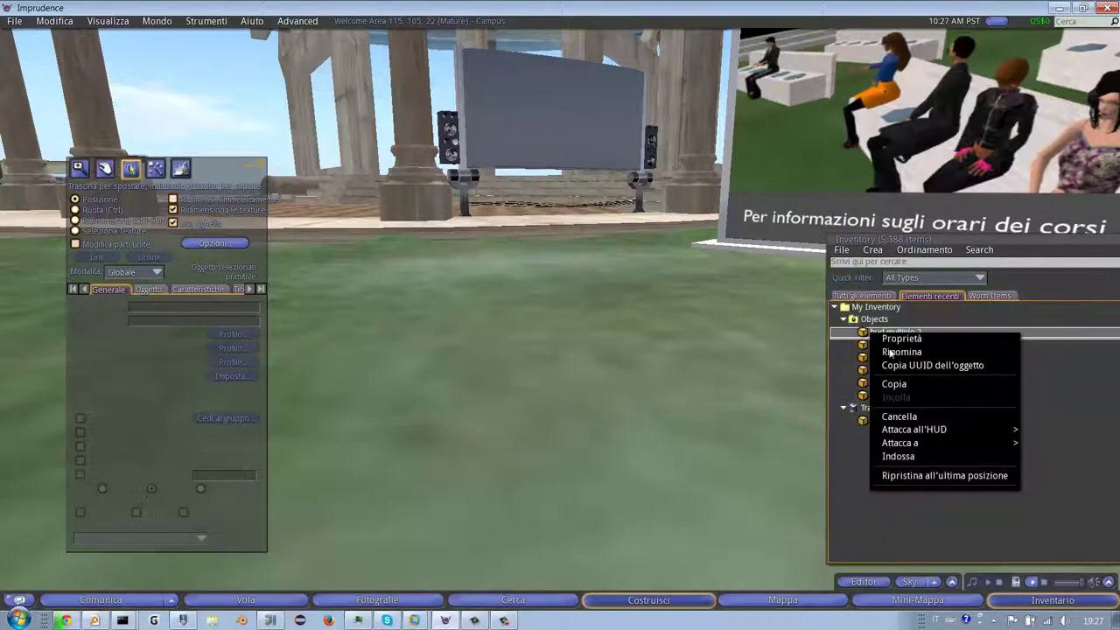
mouse_move(925, 429)
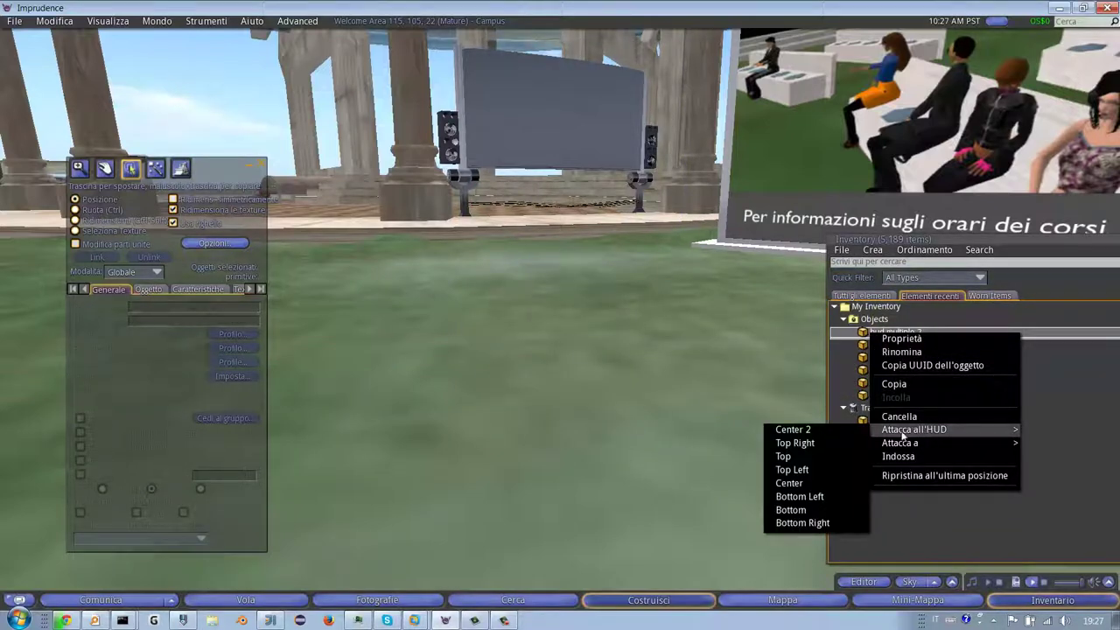
click(792, 483)
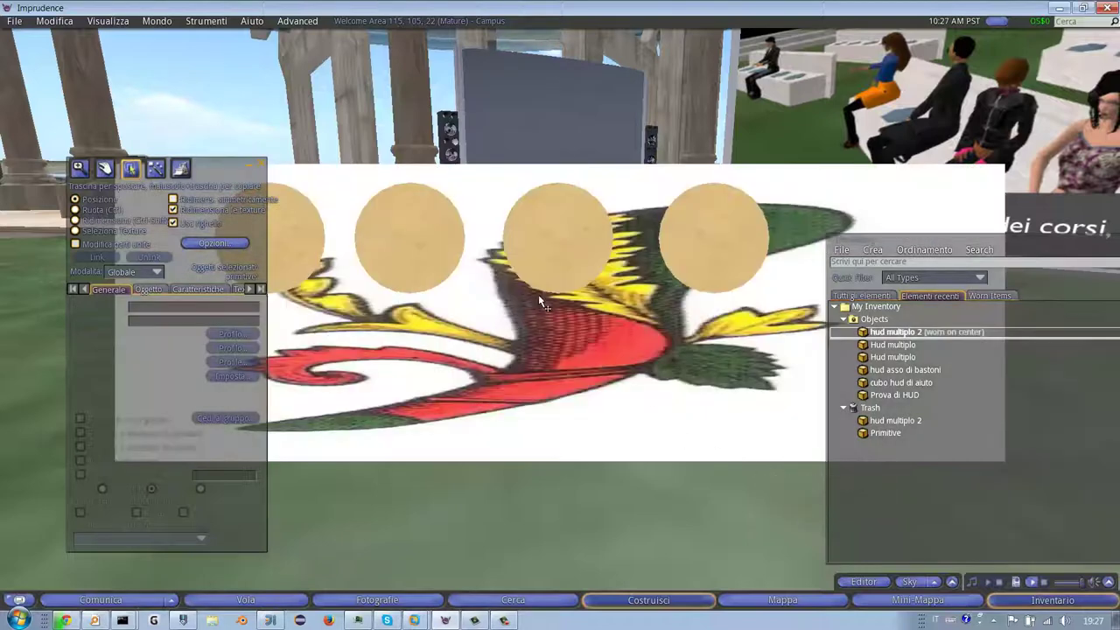
- Edit the worn HUD and shrink it proportionally from its upper-right corner to about a fifth of its width
right_click(519, 315)
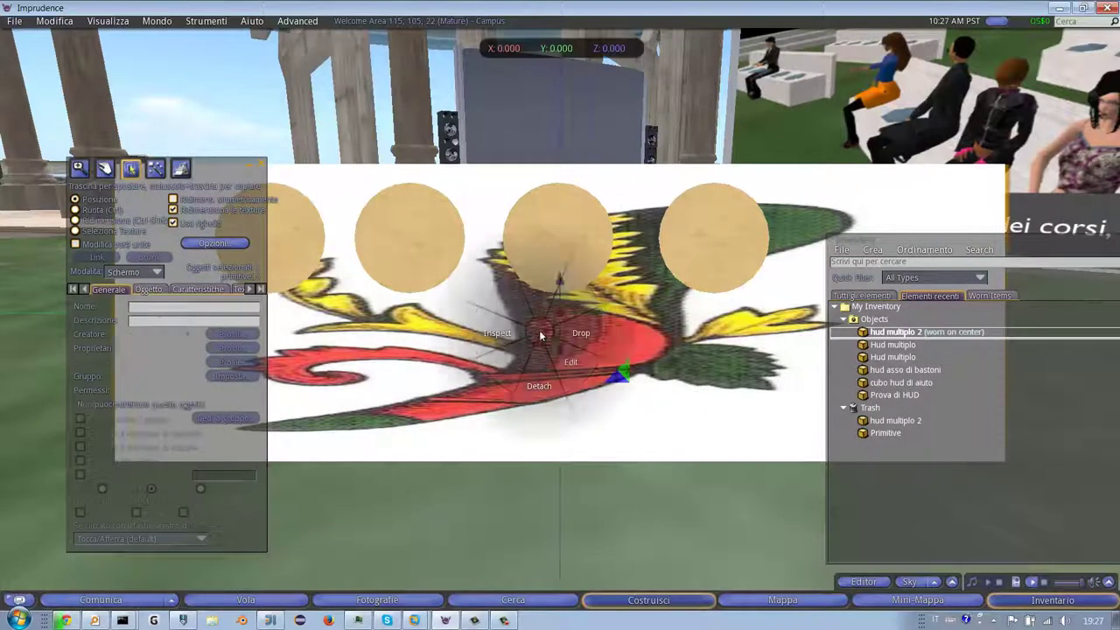
click(577, 365)
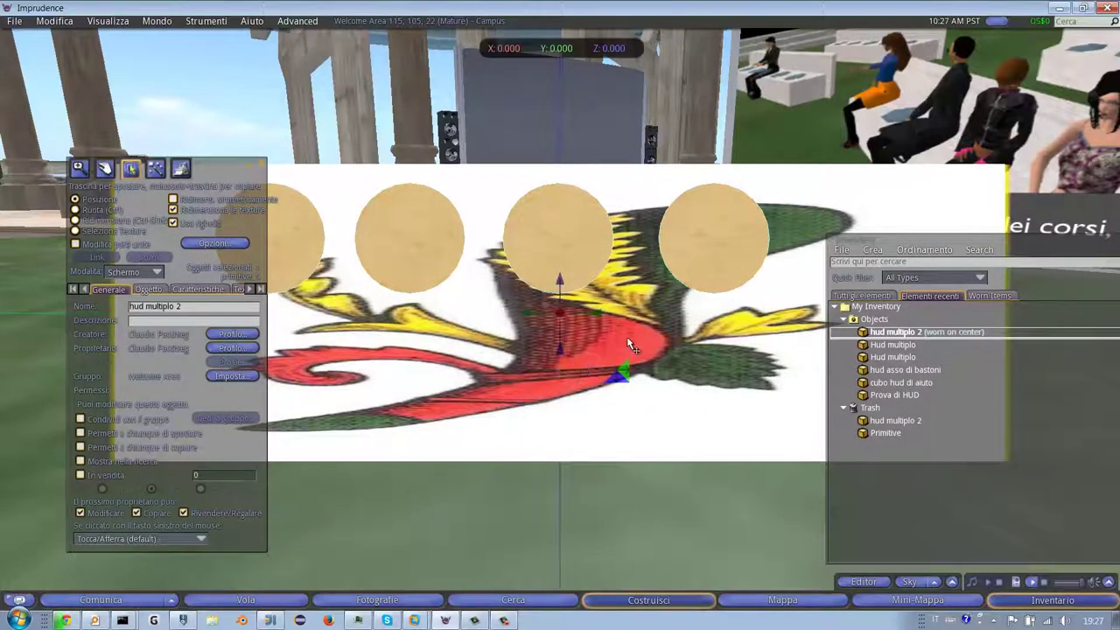
click(1002, 163)
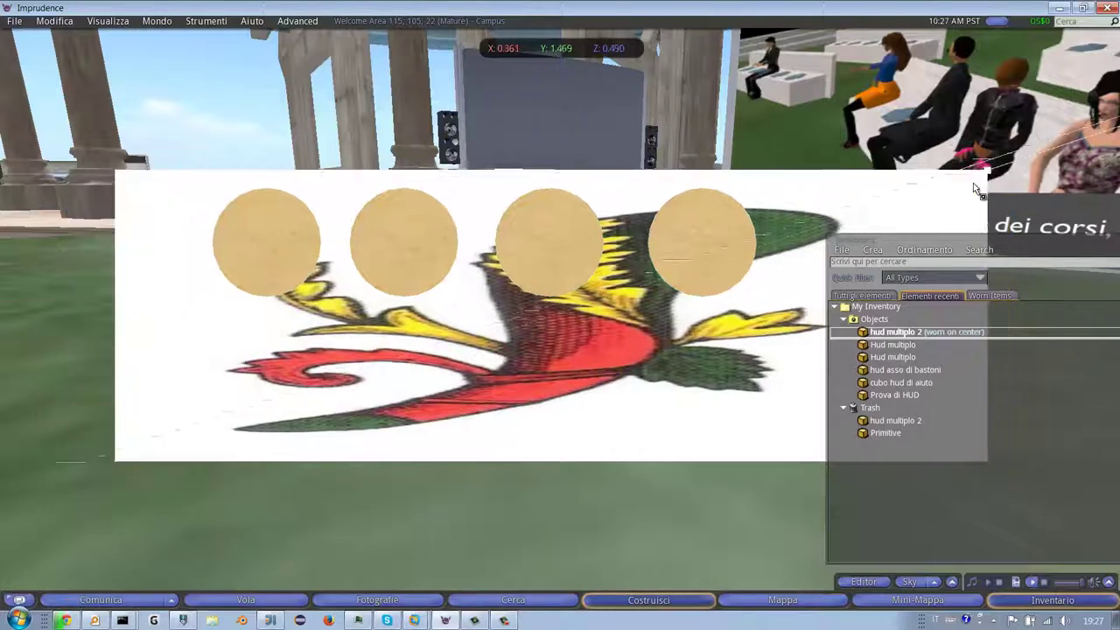
drag(976, 188, 289, 387)
drag(224, 169, 566, 188)
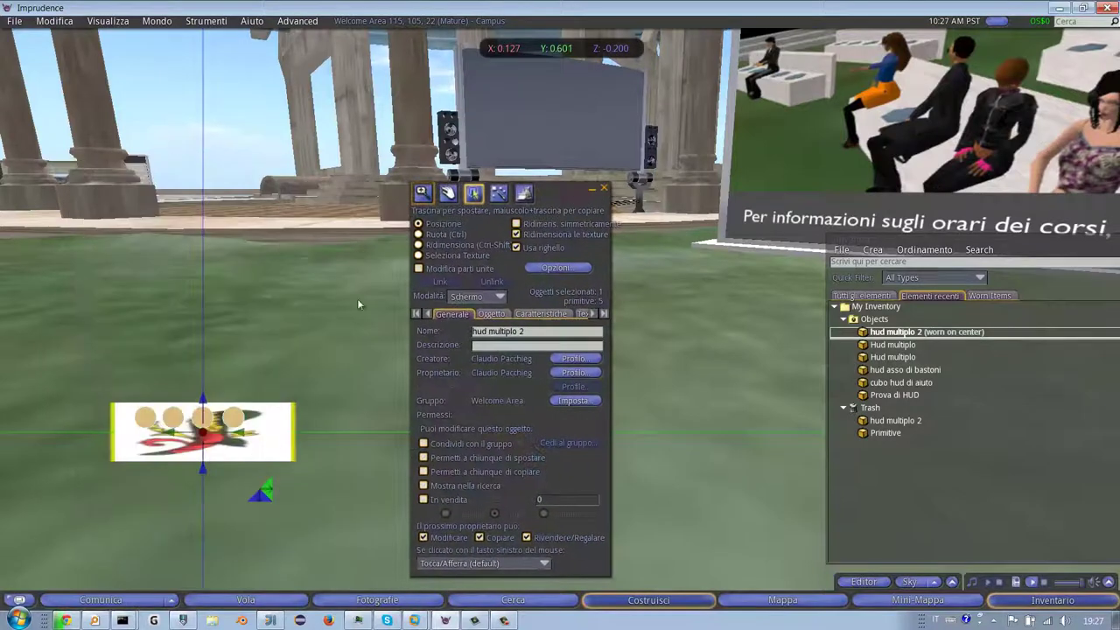
- Raise the HUD to about Z 0.334, enlarge it proportionally from its lower-right corner and finish editing
drag(203, 398, 203, 89)
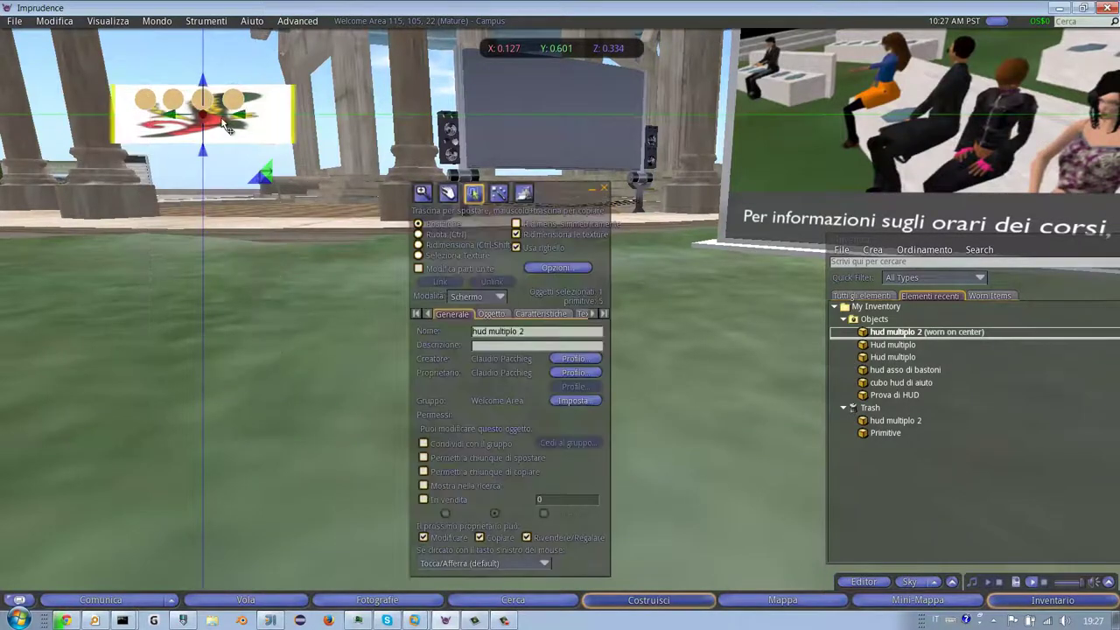
click(249, 115)
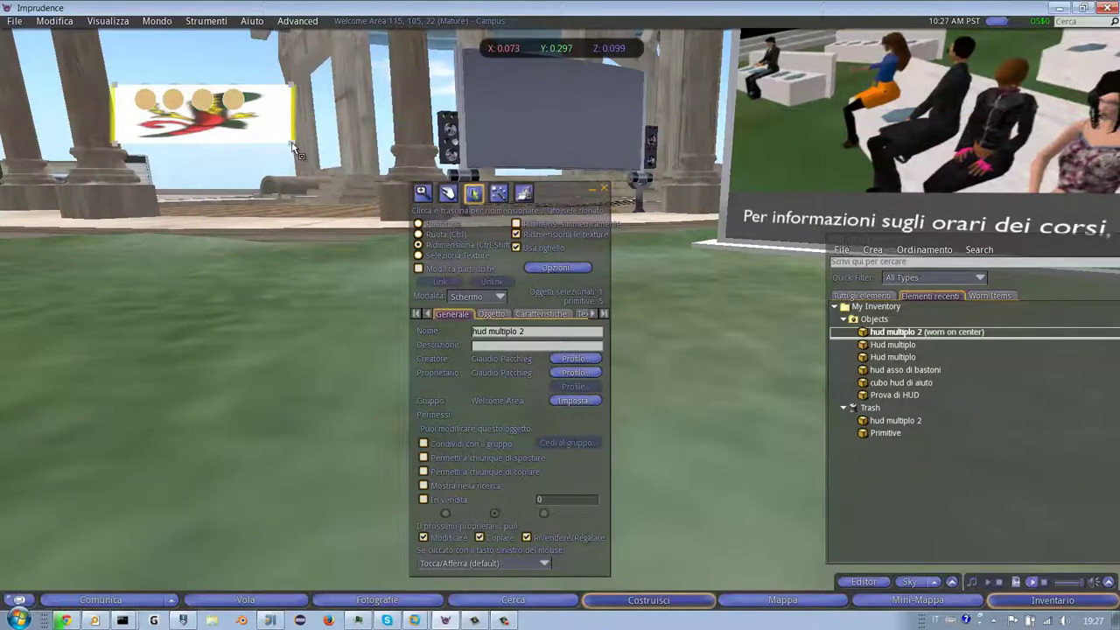
drag(293, 148, 309, 188)
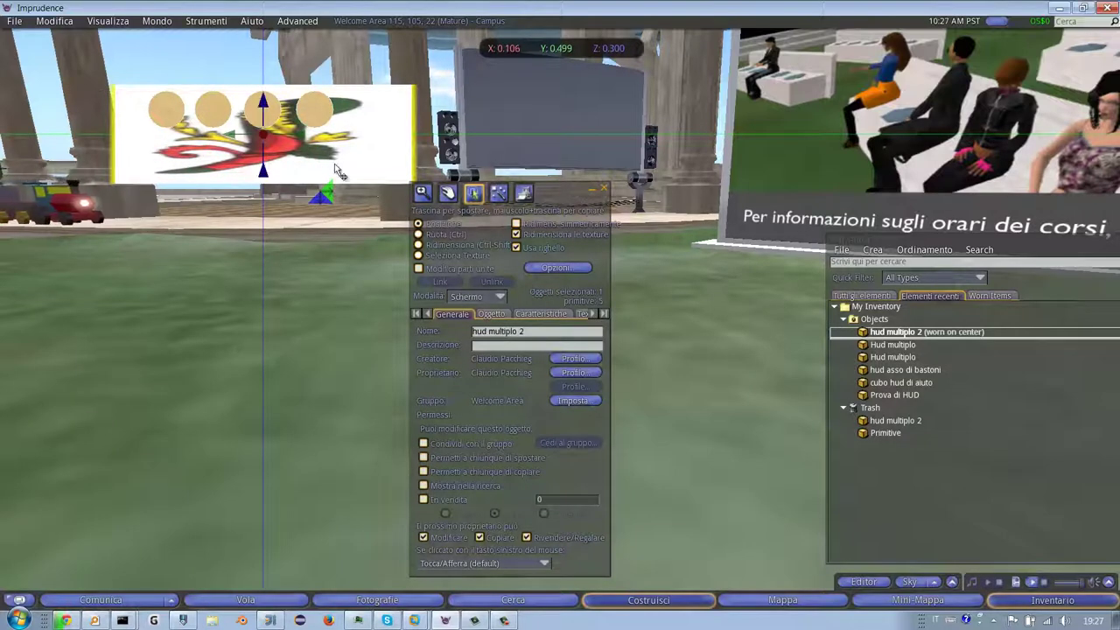
drag(602, 197, 551, 163)
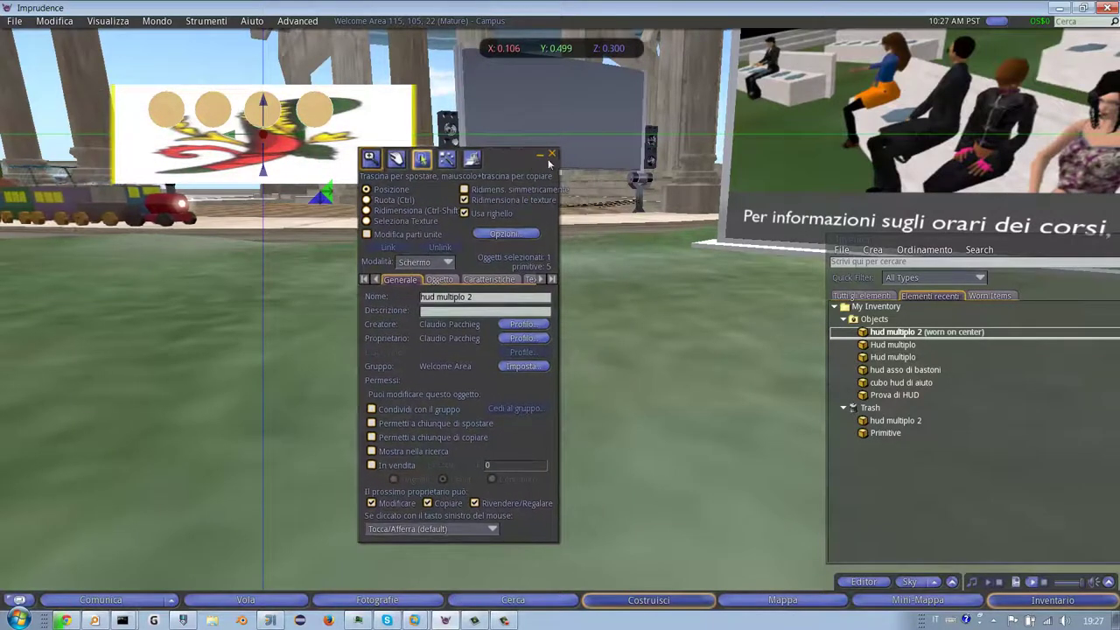
click(551, 155)
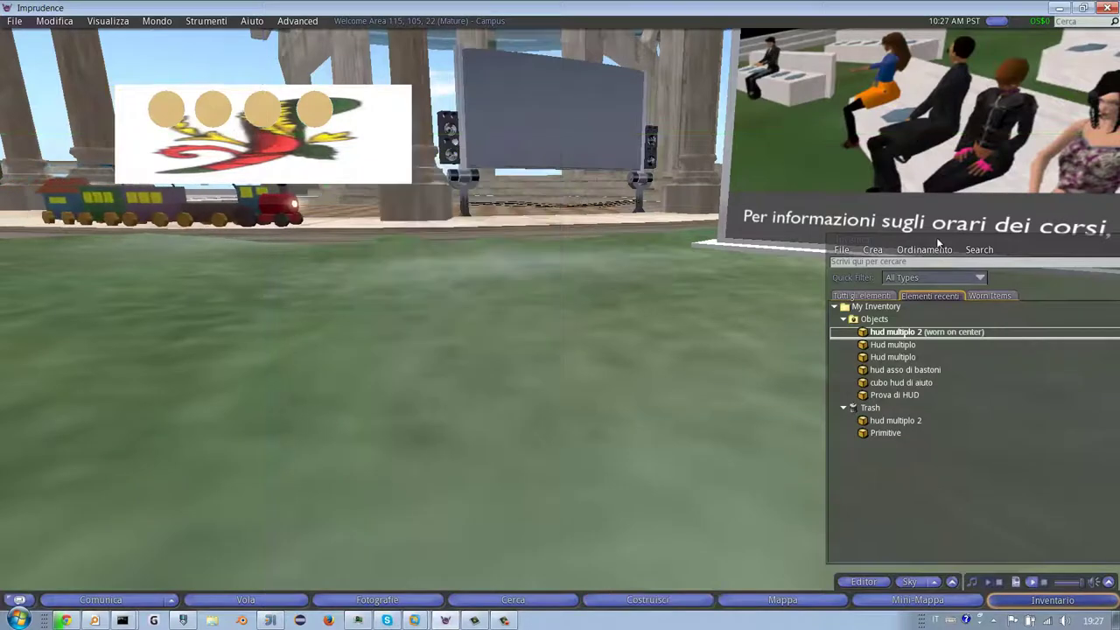
- Filter the inventory to Textures and search all items for "BASTONI"
drag(937, 243, 563, 177)
click(549, 212)
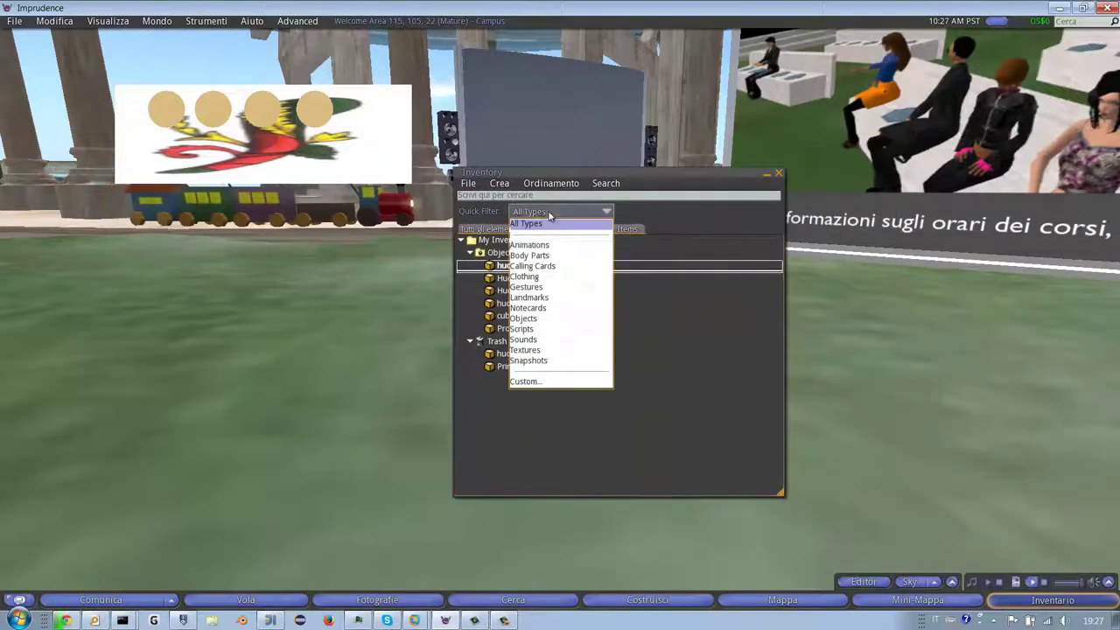
click(544, 350)
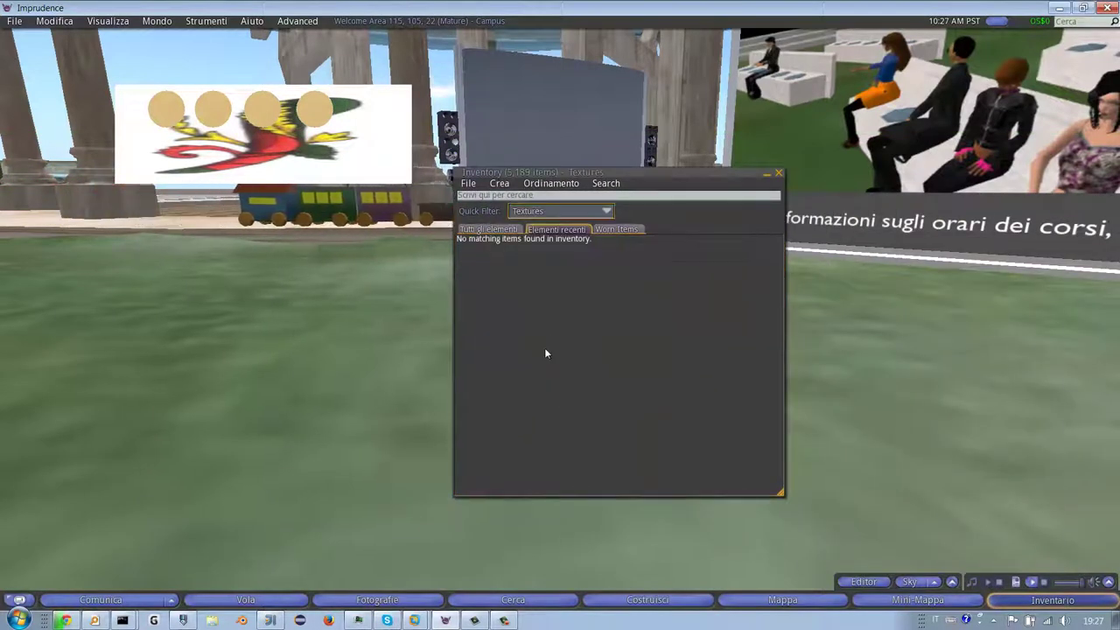
text(BASTONI)
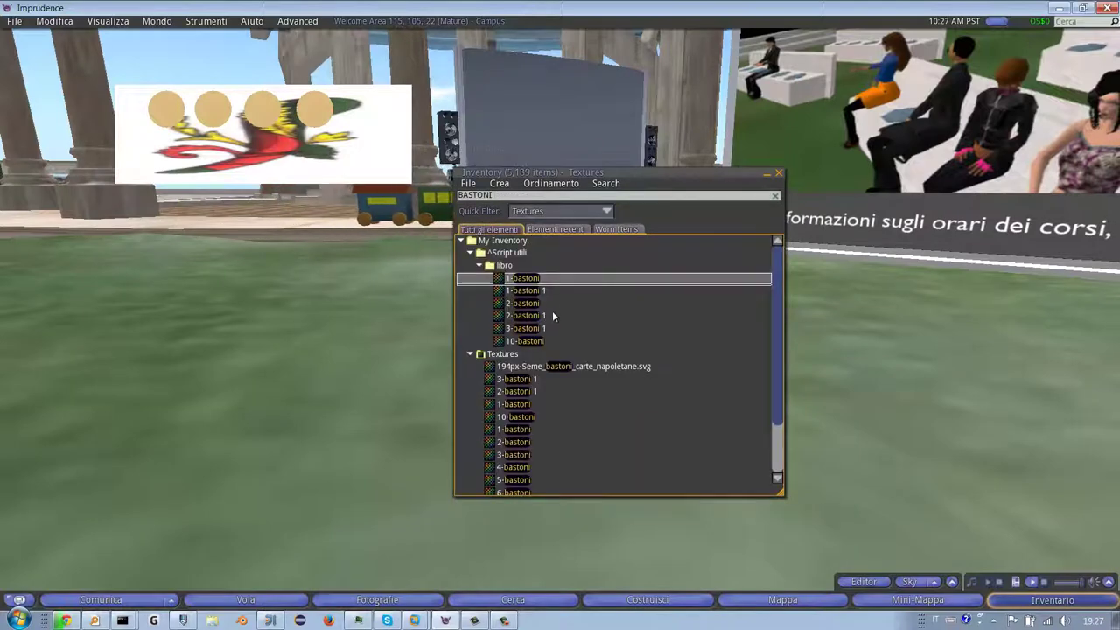
drag(779, 314, 777, 358)
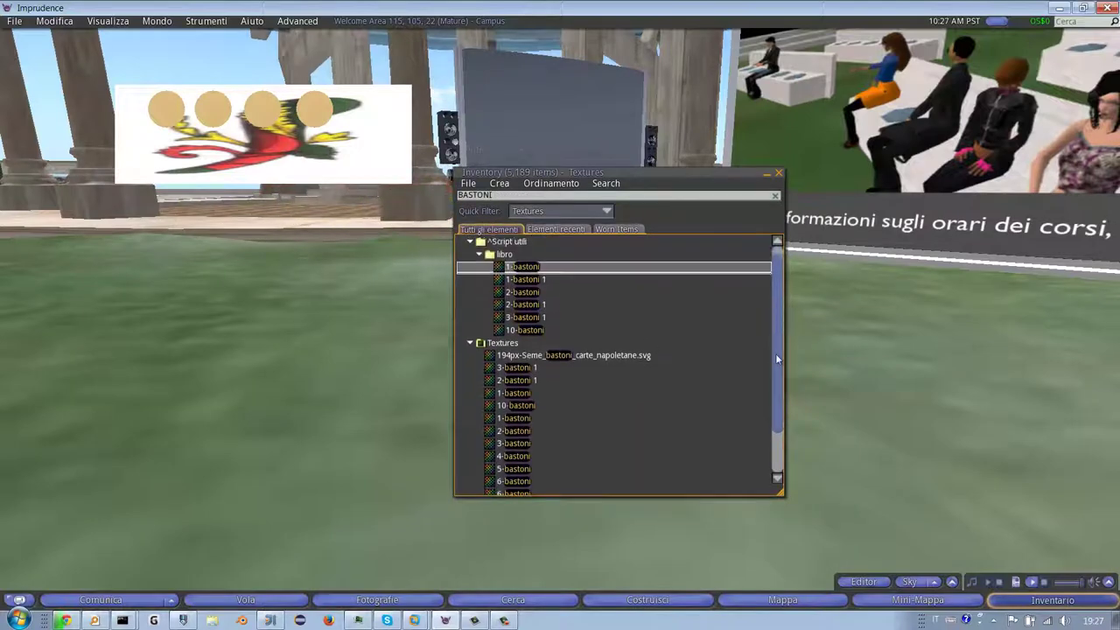
scroll(530, 377, down, 3)
- Apply the textures 10-bastoni, 4-bastoni, 6-bastoni and 8-bastoni to the HUD's four discs, from left to right
drag(515, 350, 170, 112)
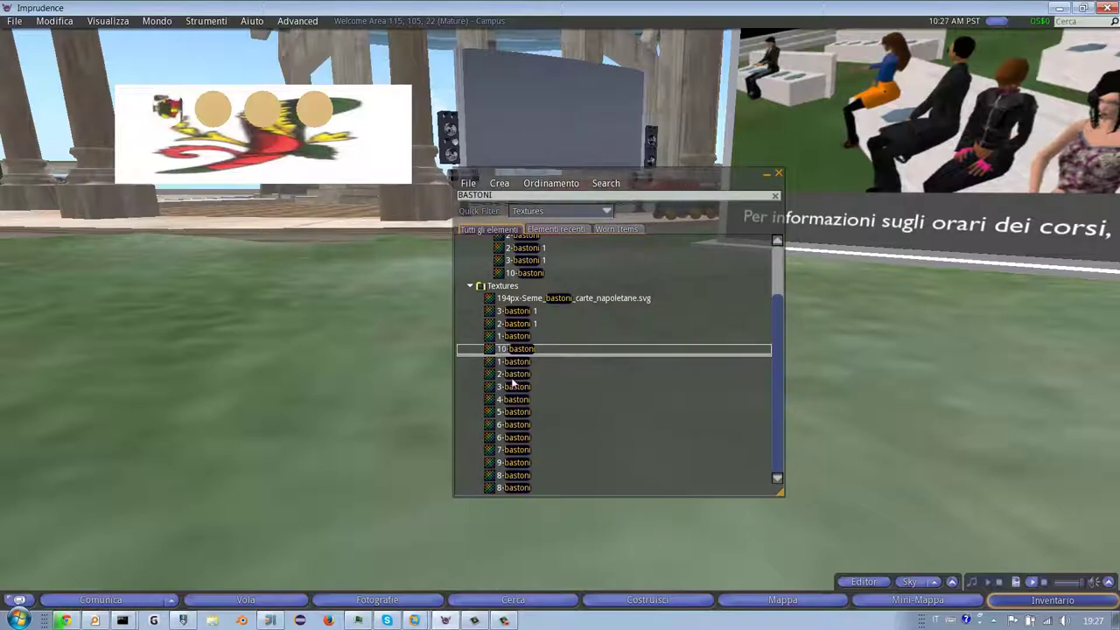
drag(501, 400, 215, 110)
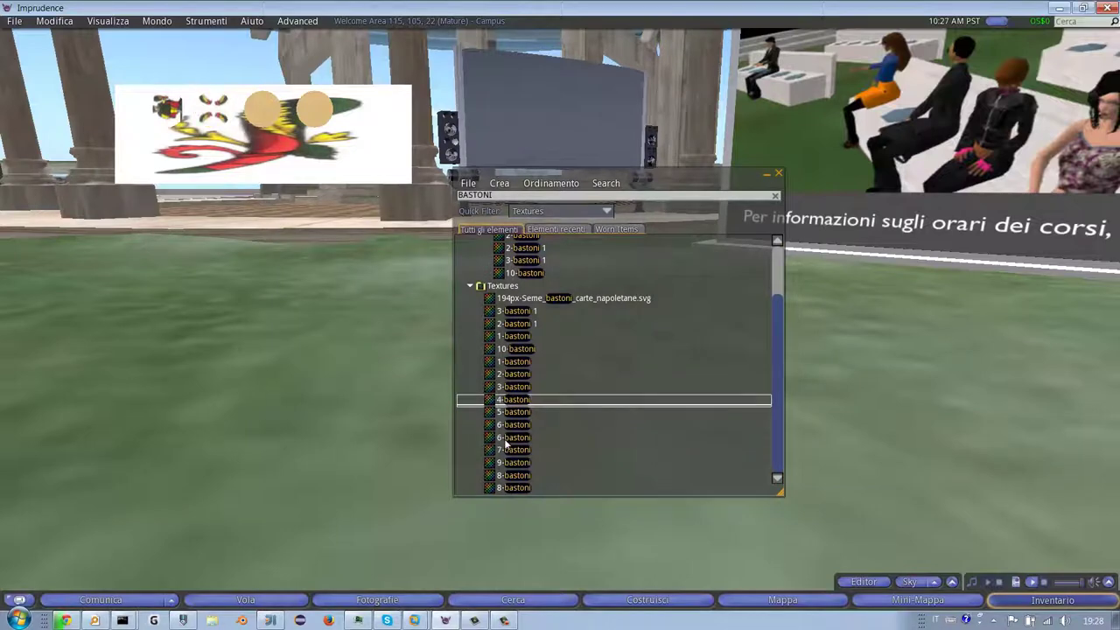
drag(504, 438, 264, 110)
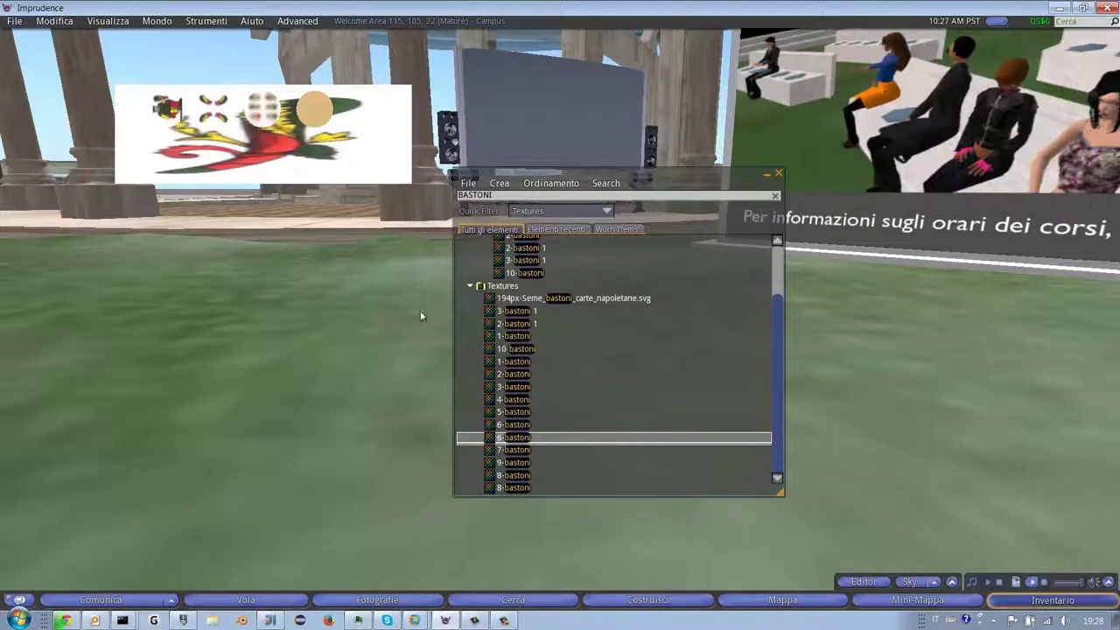
drag(510, 475, 310, 105)
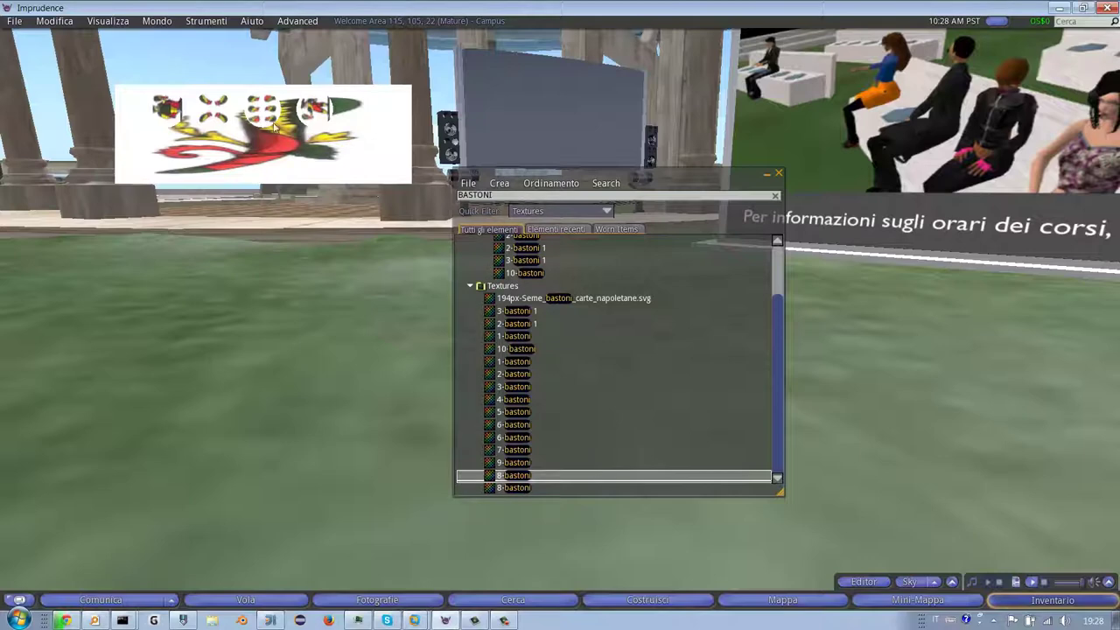
- Edit the worn HUD, add a new script to its contents and open that script
right_click(369, 147)
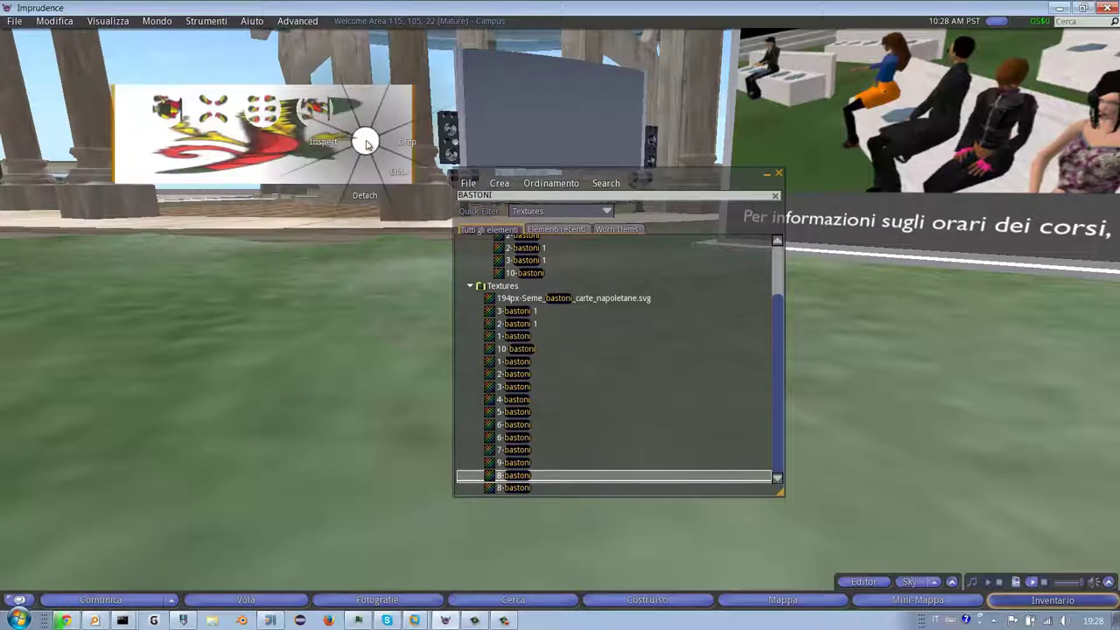
click(389, 161)
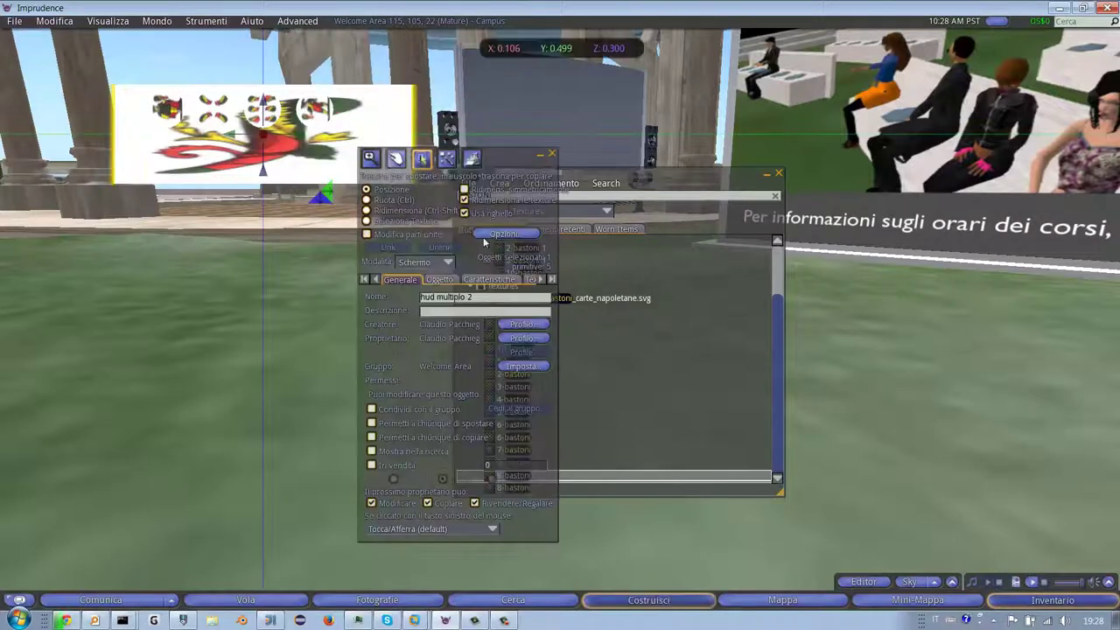
click(540, 278)
click(511, 278)
click(399, 297)
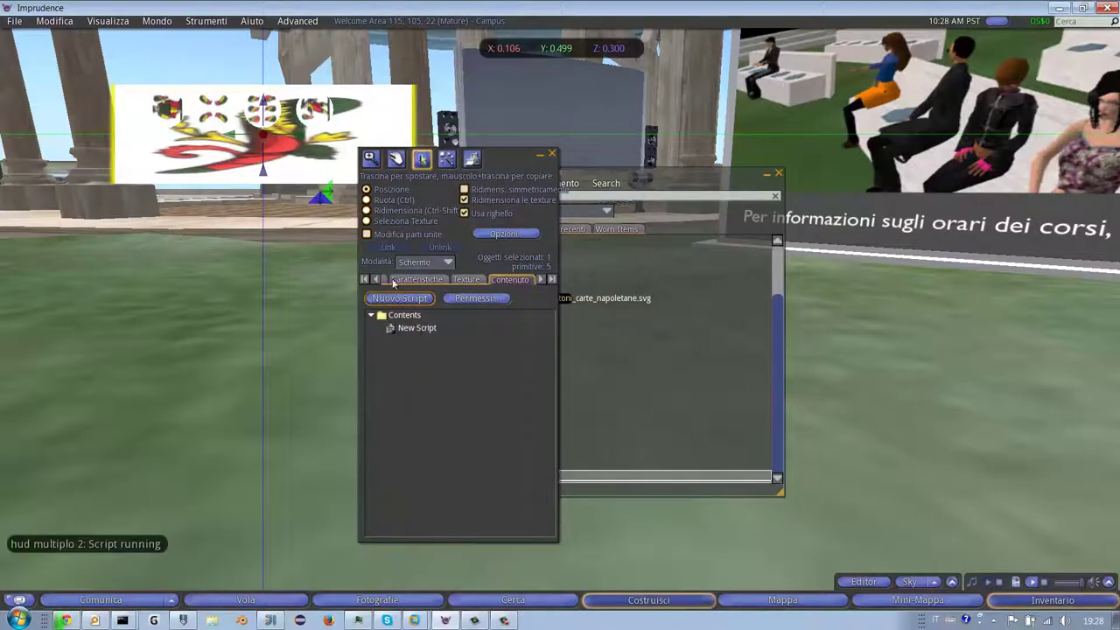
double_click(417, 328)
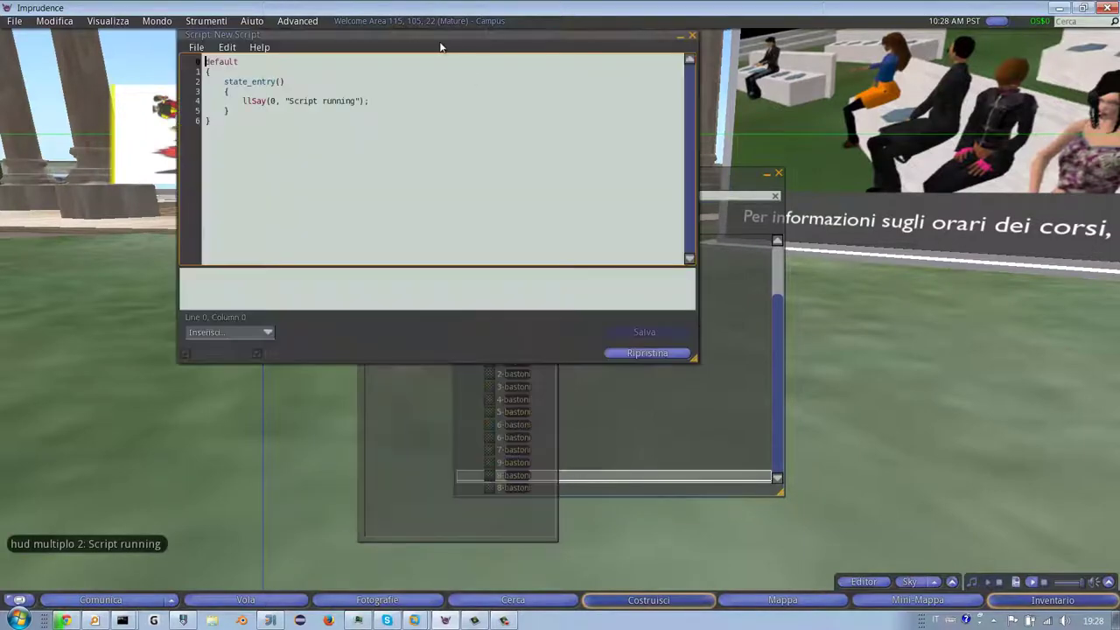
drag(406, 34, 560, 145)
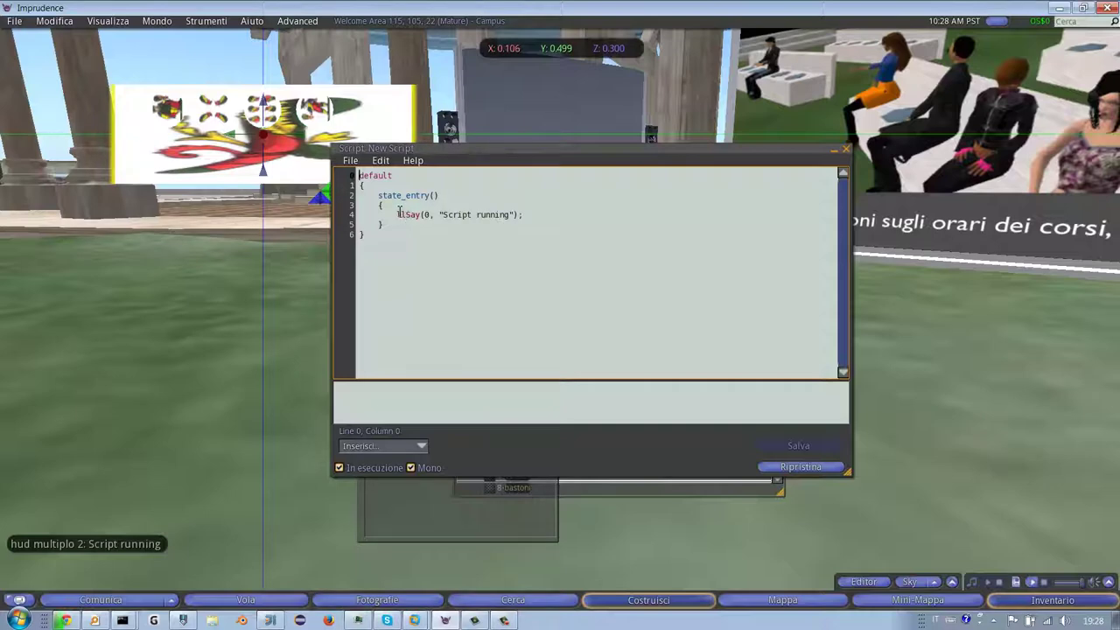
drag(379, 195, 407, 215)
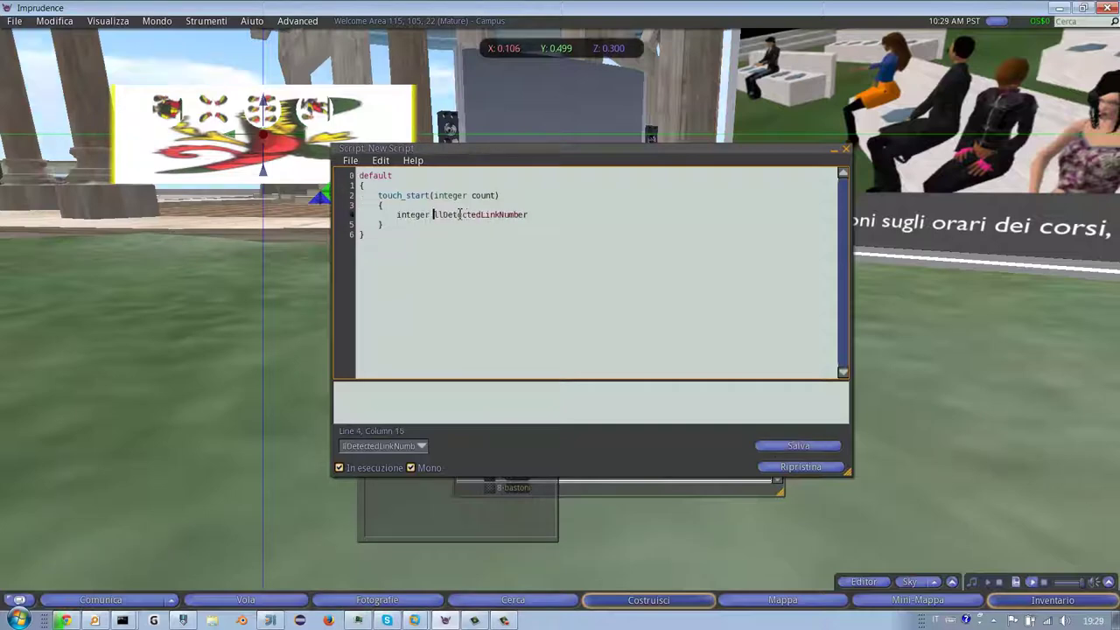
text(num=)
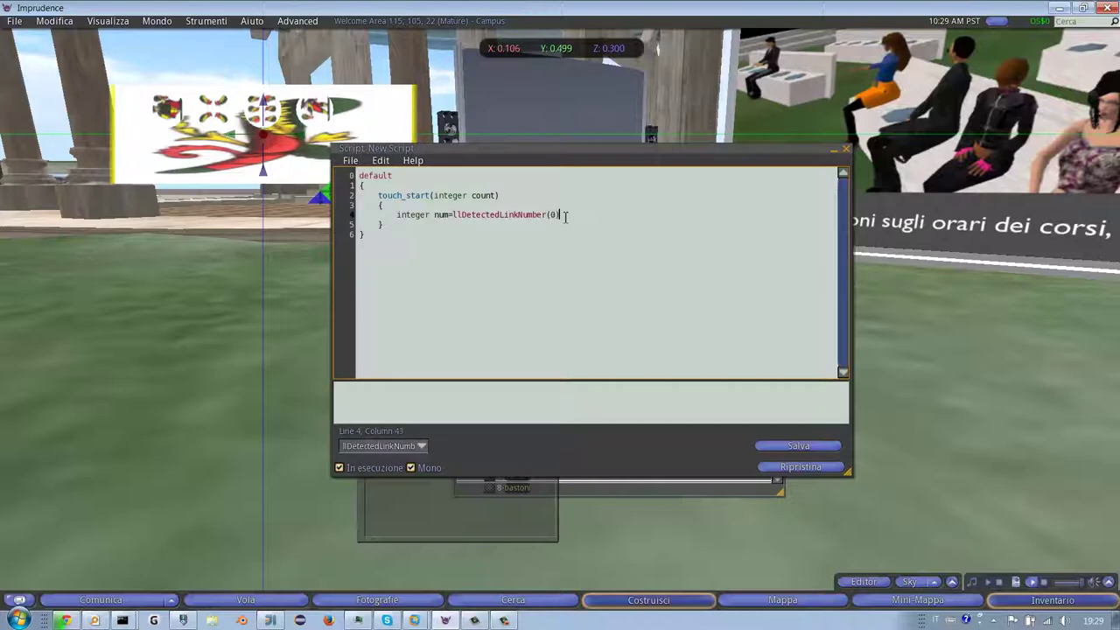
key(Return)
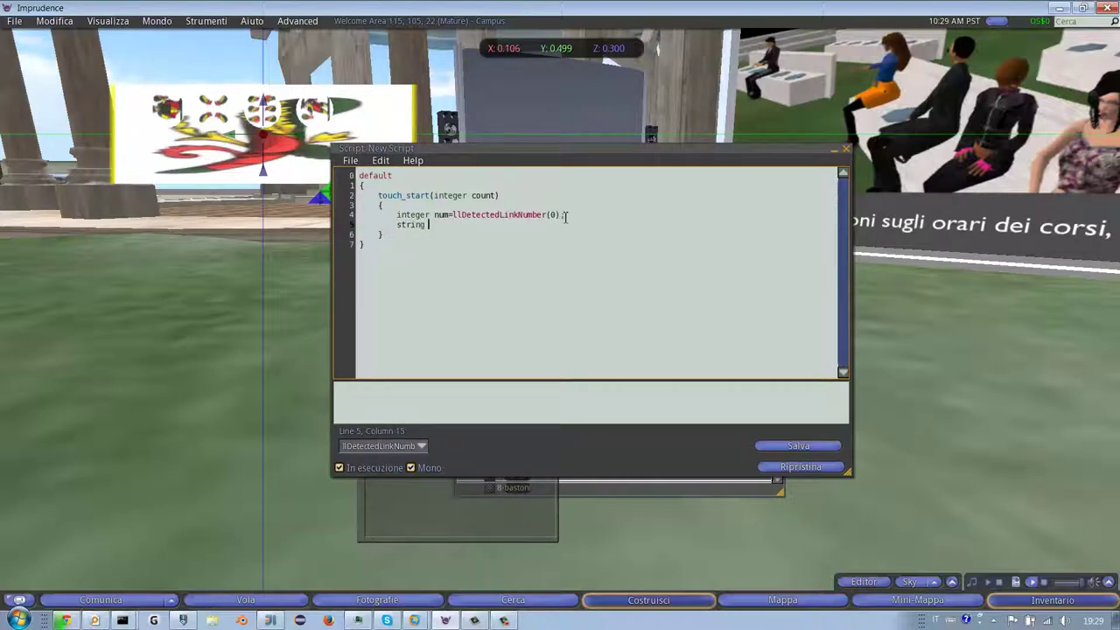
text(name)
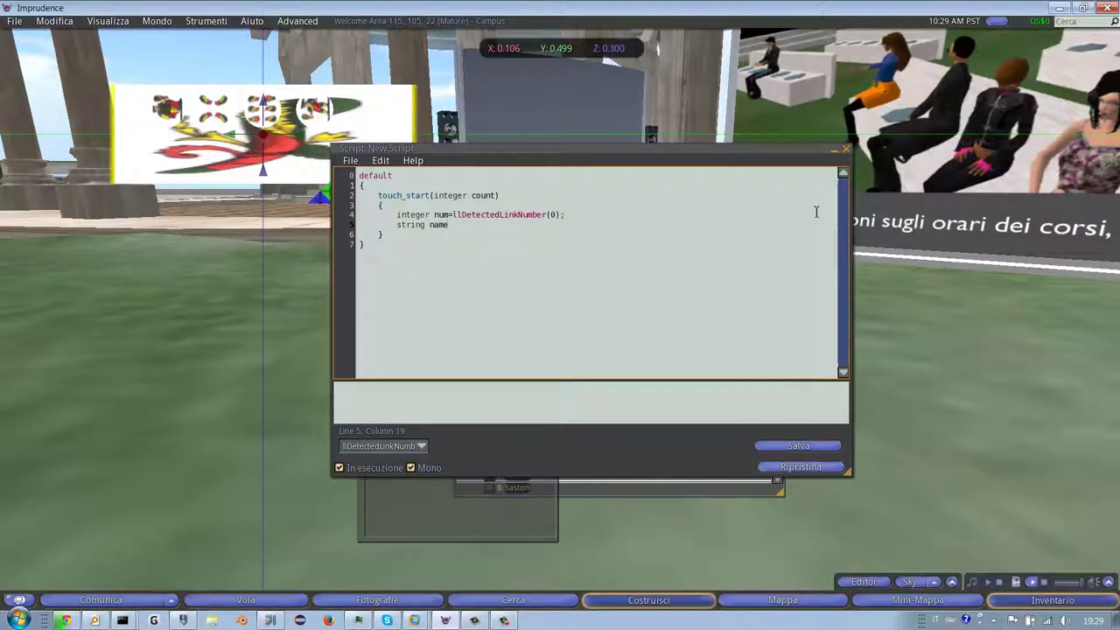
click(844, 152)
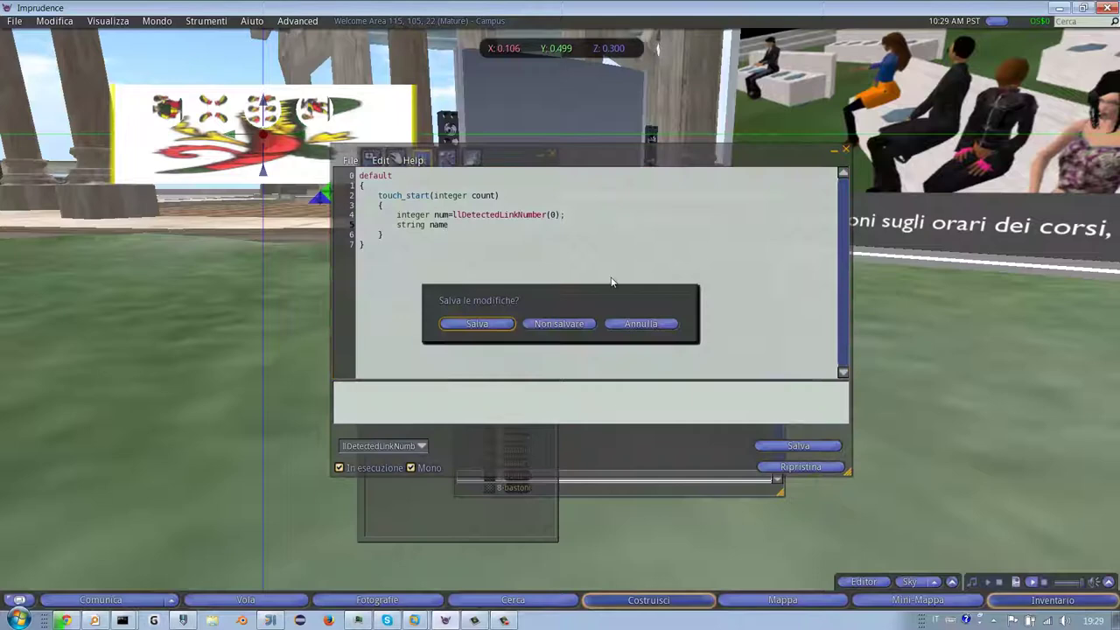
click(558, 324)
- Close the inventory and the object editor, and detach the worn HUD
click(779, 175)
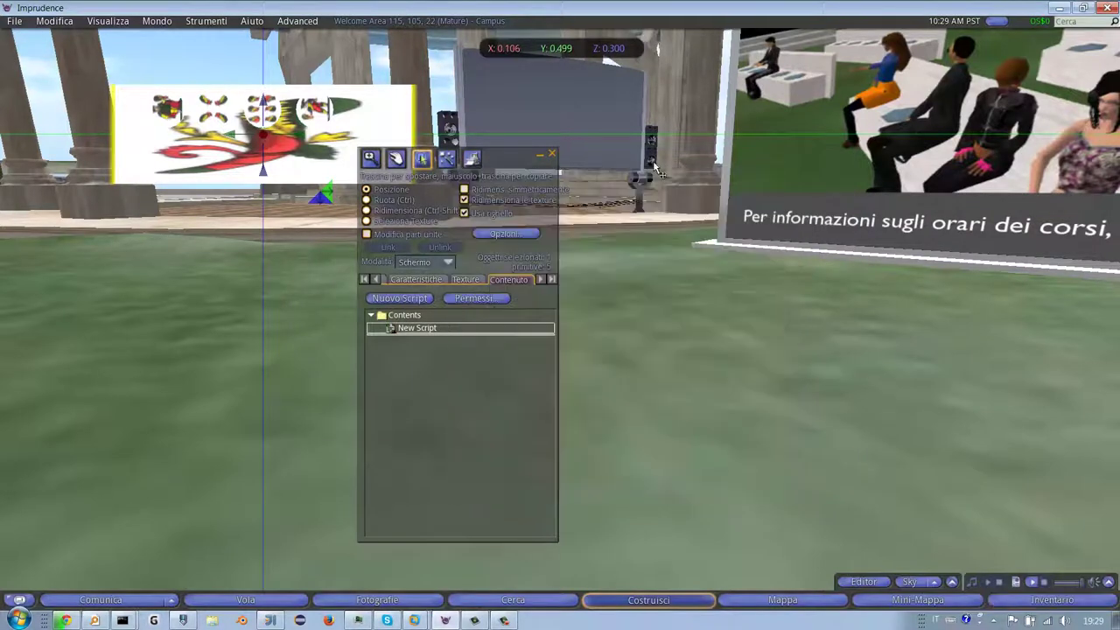
click(551, 154)
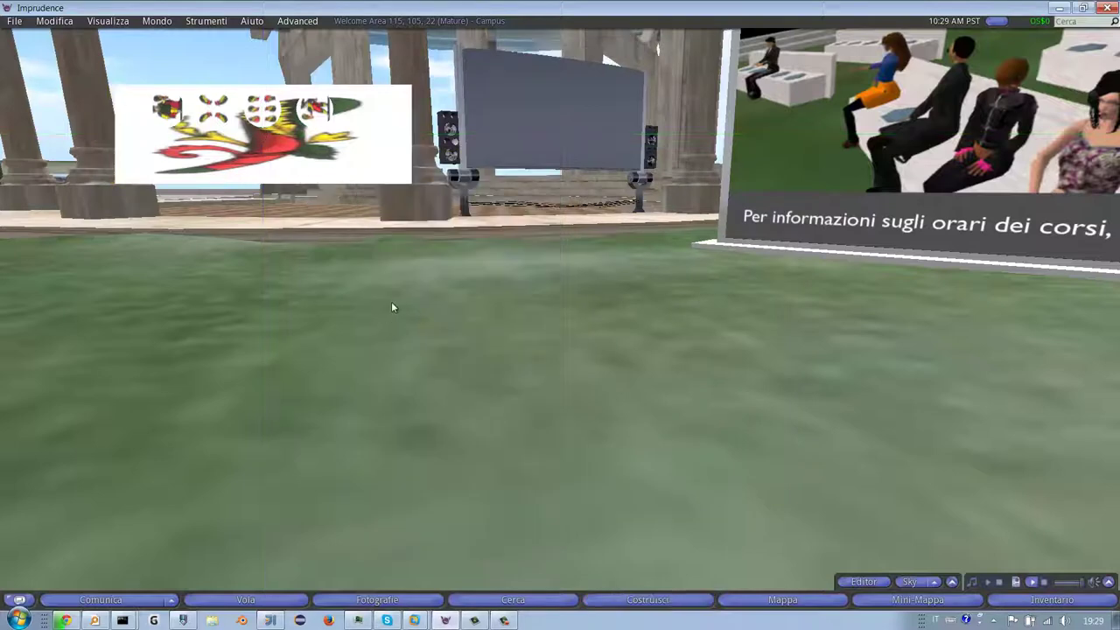
right_click(282, 153)
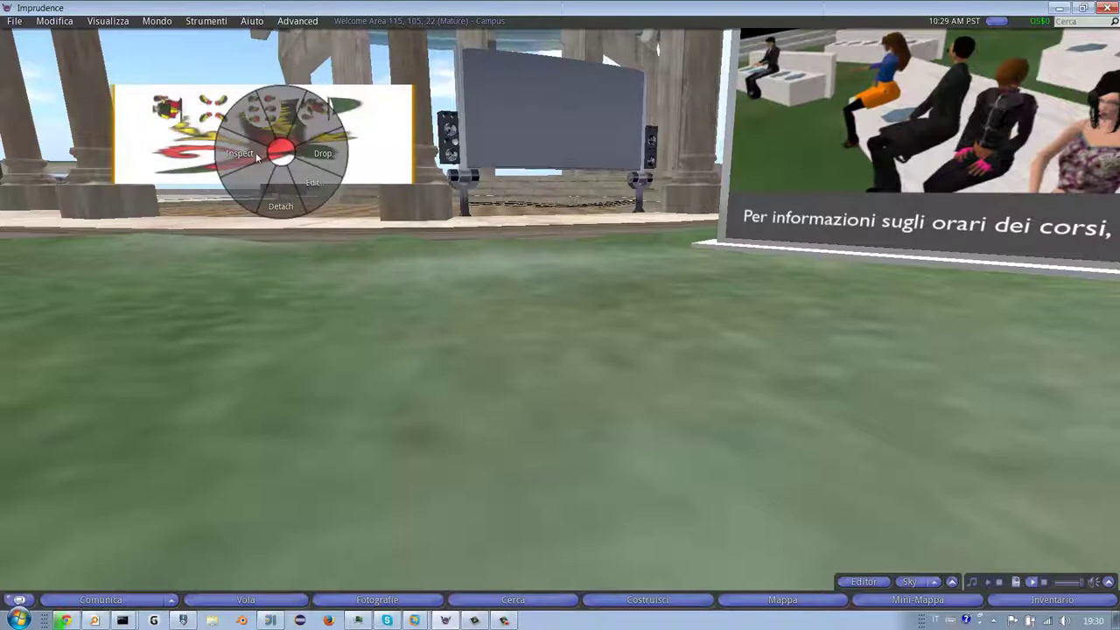
click(281, 205)
- Show recent inventory items of all types and place hud multiplo 2 on the ground
key(ctrl+i)
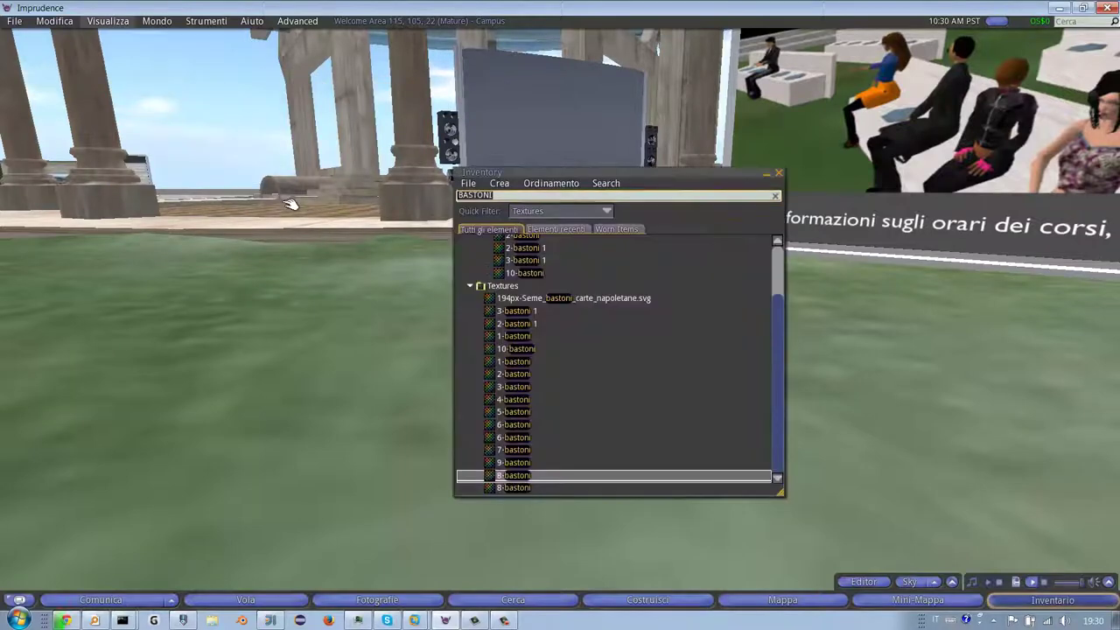
click(556, 228)
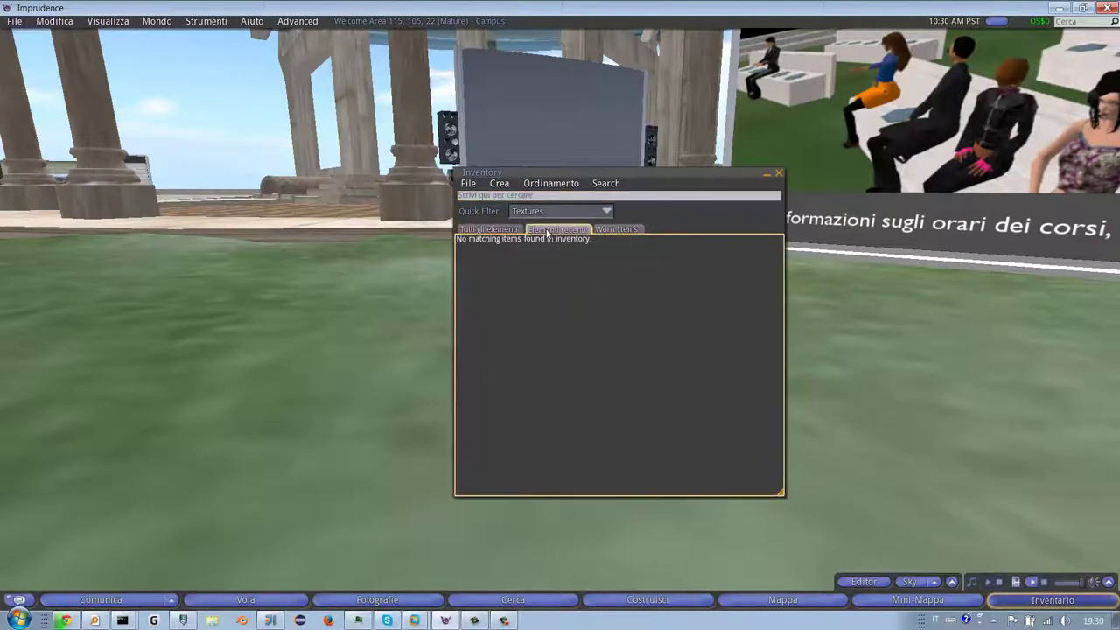
click(521, 212)
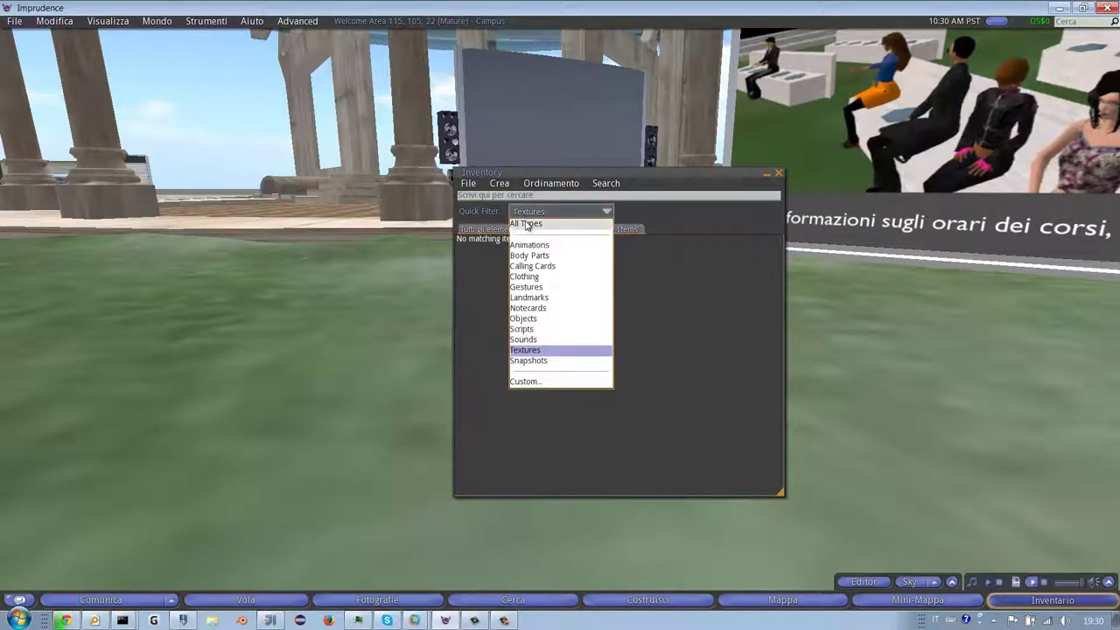
click(527, 224)
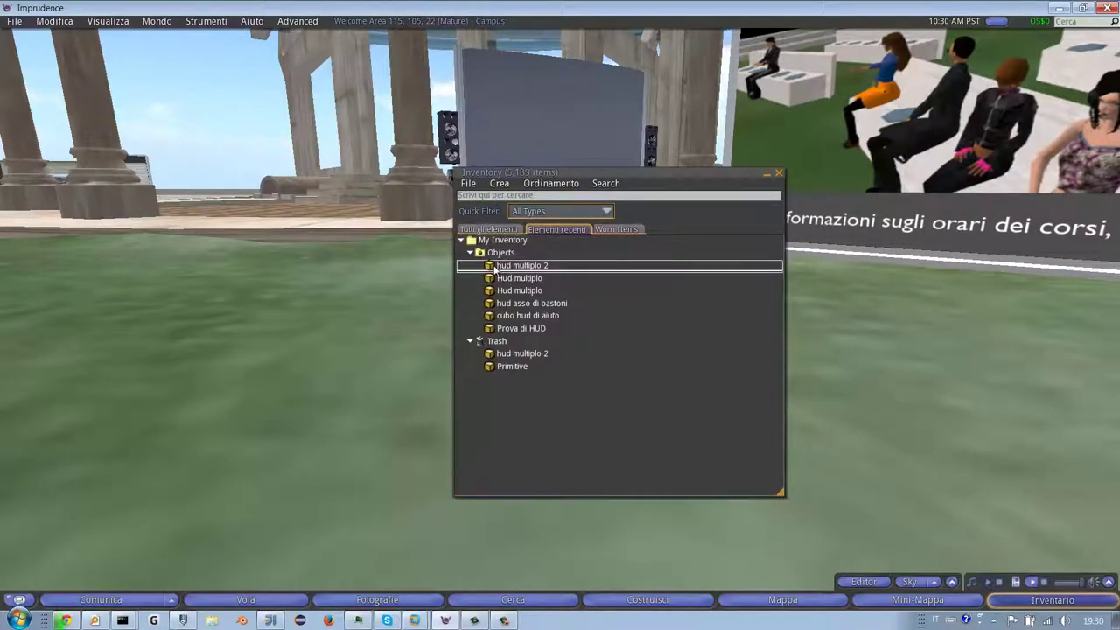
drag(494, 270, 400, 403)
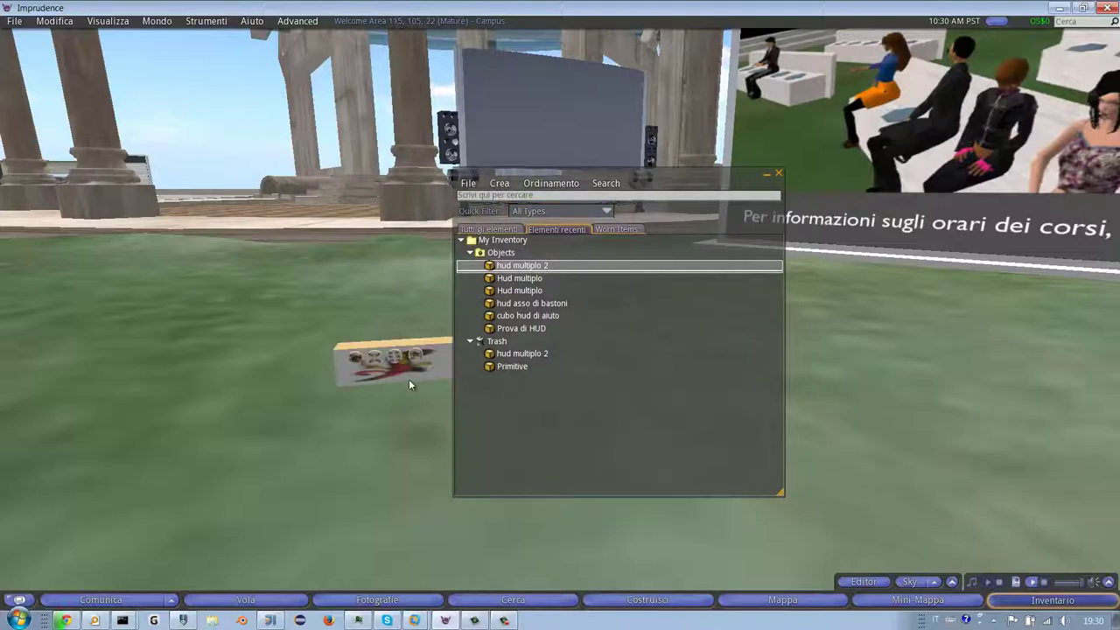
- Edit the HUD placed on the ground and unlink its parts
alt+click(419, 365)
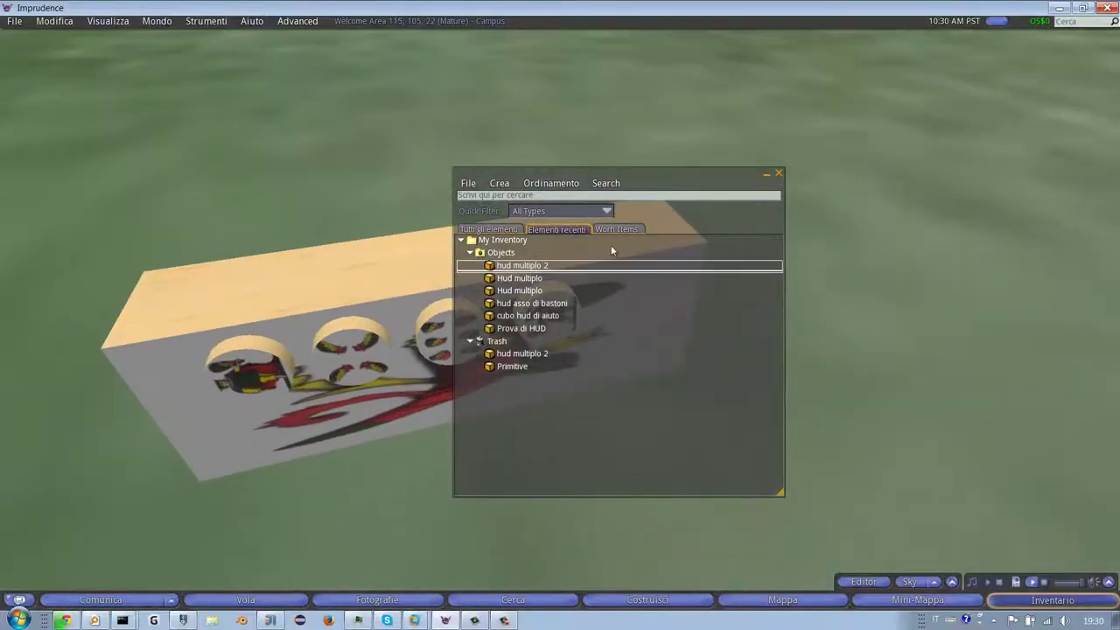
drag(649, 176, 888, 201)
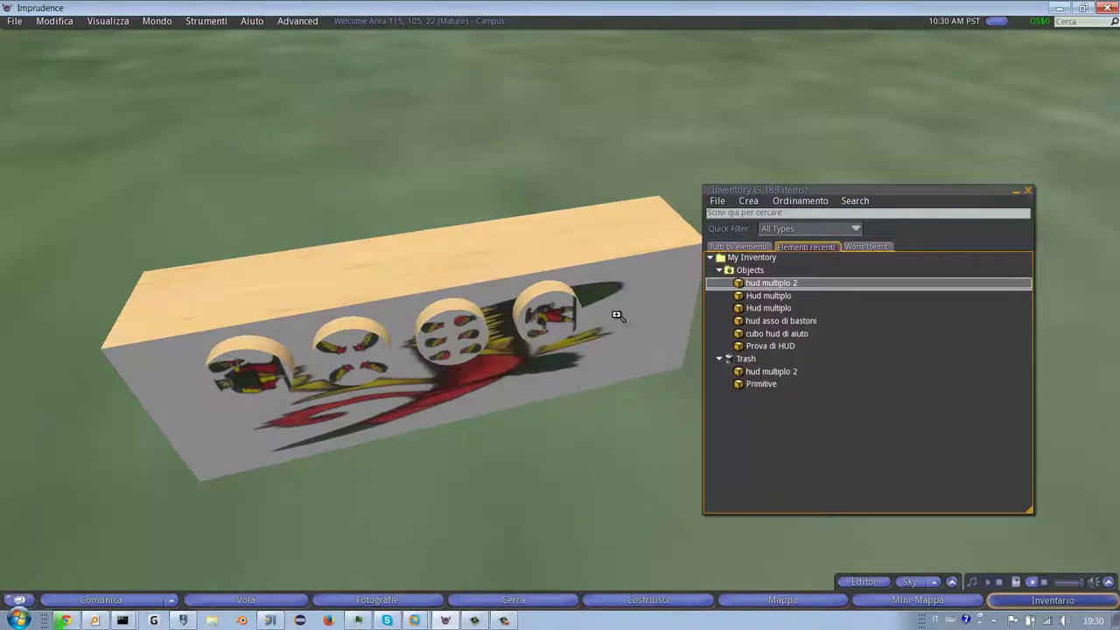
key(Escape)
right_click(502, 350)
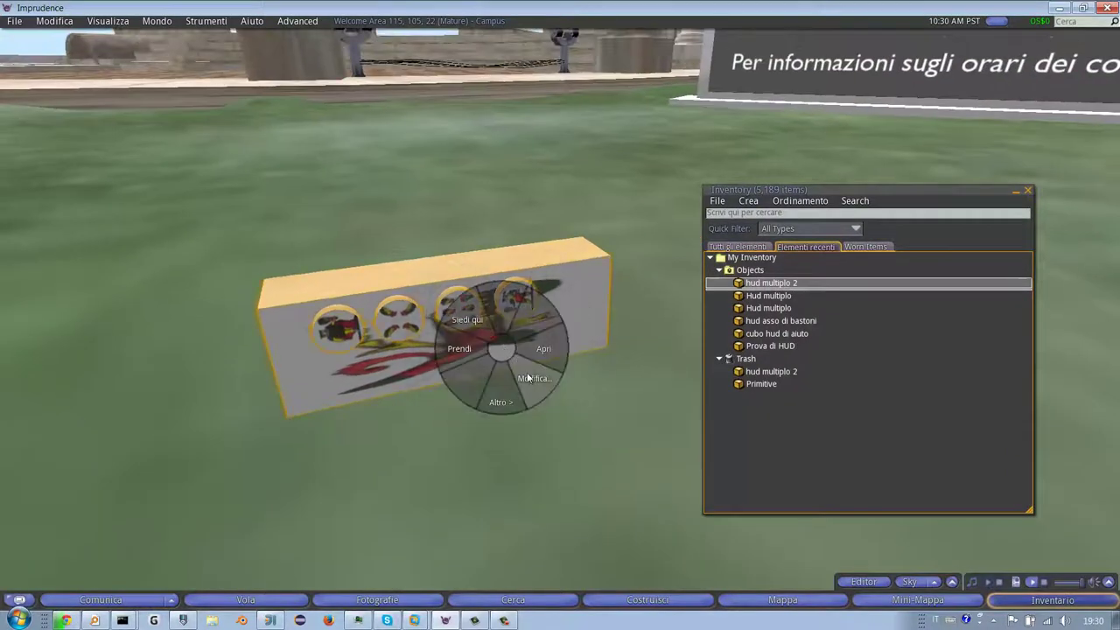
click(527, 377)
drag(520, 195, 189, 195)
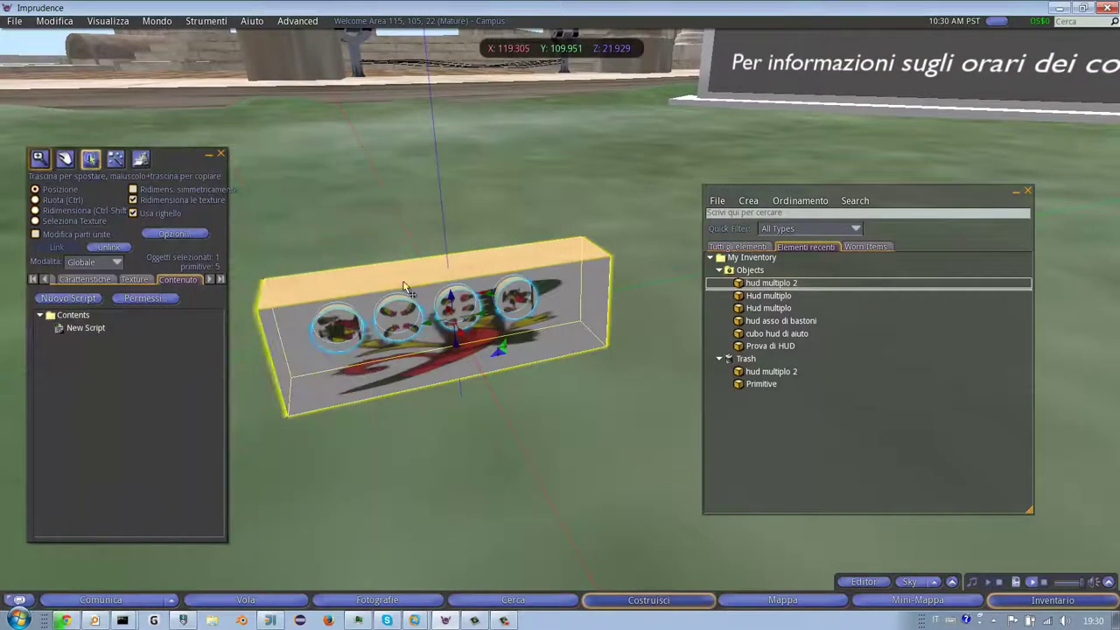
key(ctrl+shift)
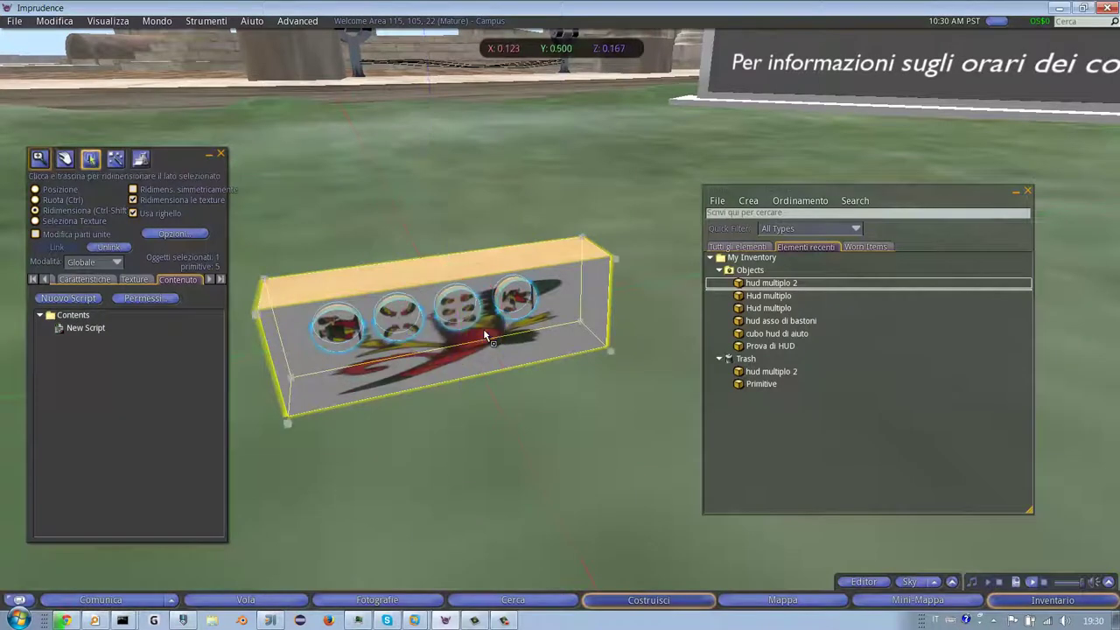
- Copy the rightmost disc along the card panel, placing the duplicate further right at about Y 109.775
click(558, 417)
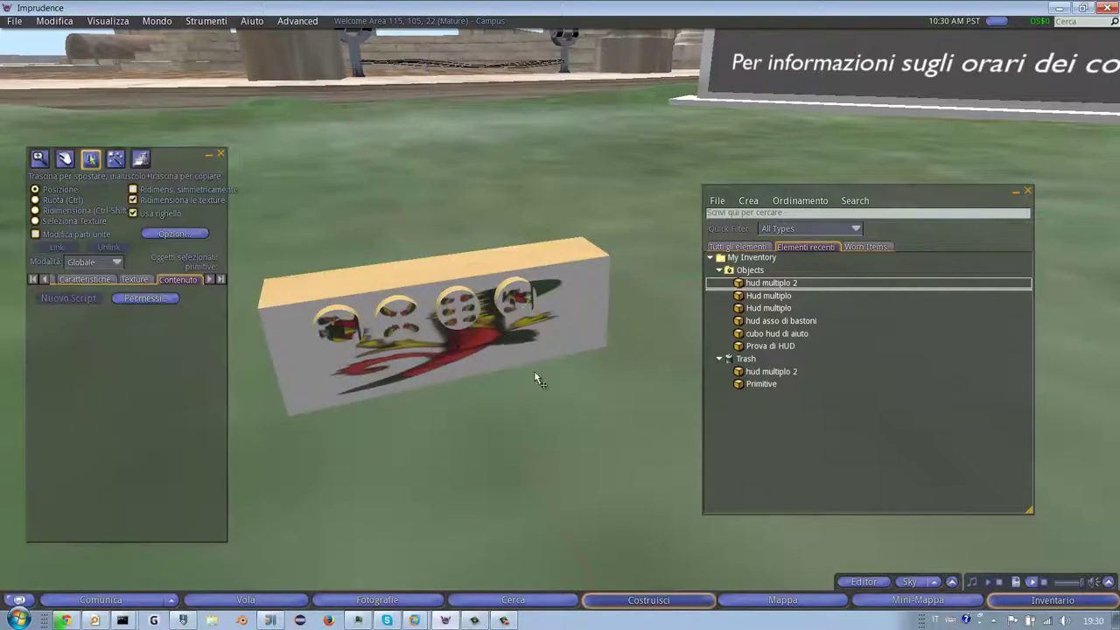
click(516, 304)
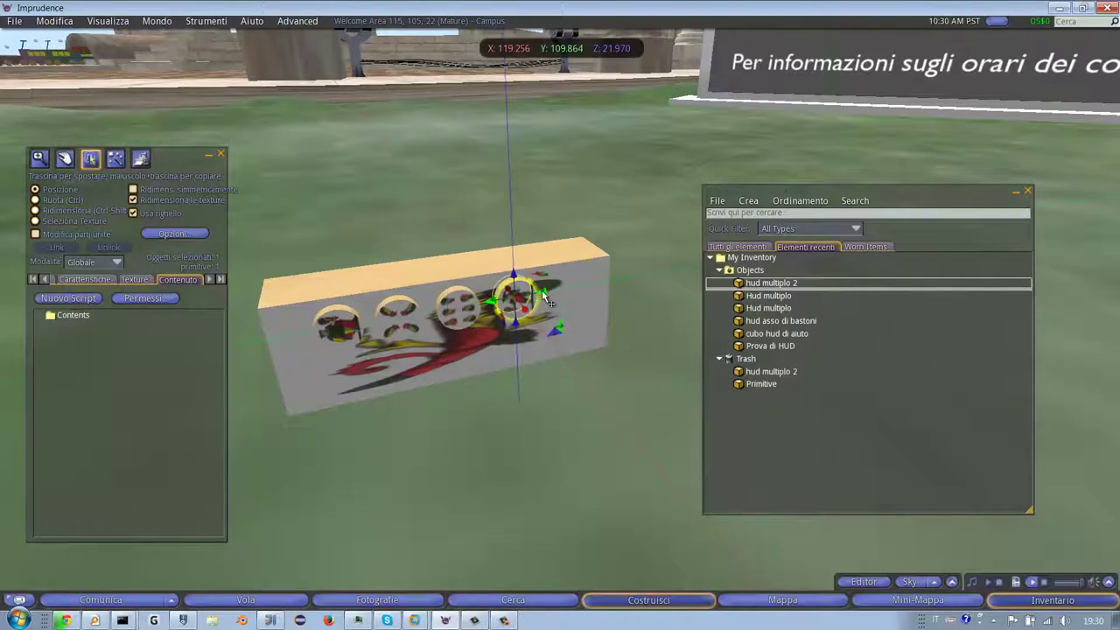
drag(540, 302, 598, 292)
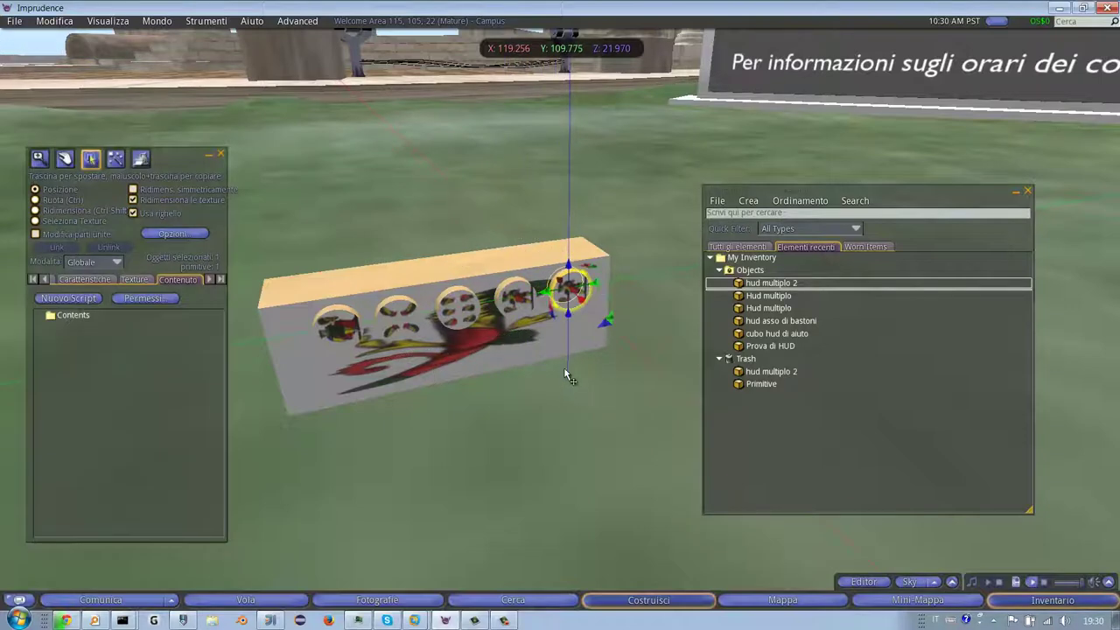
- Select all five discs, add the card panel last as the root, and link everything into one object
click(342, 330)
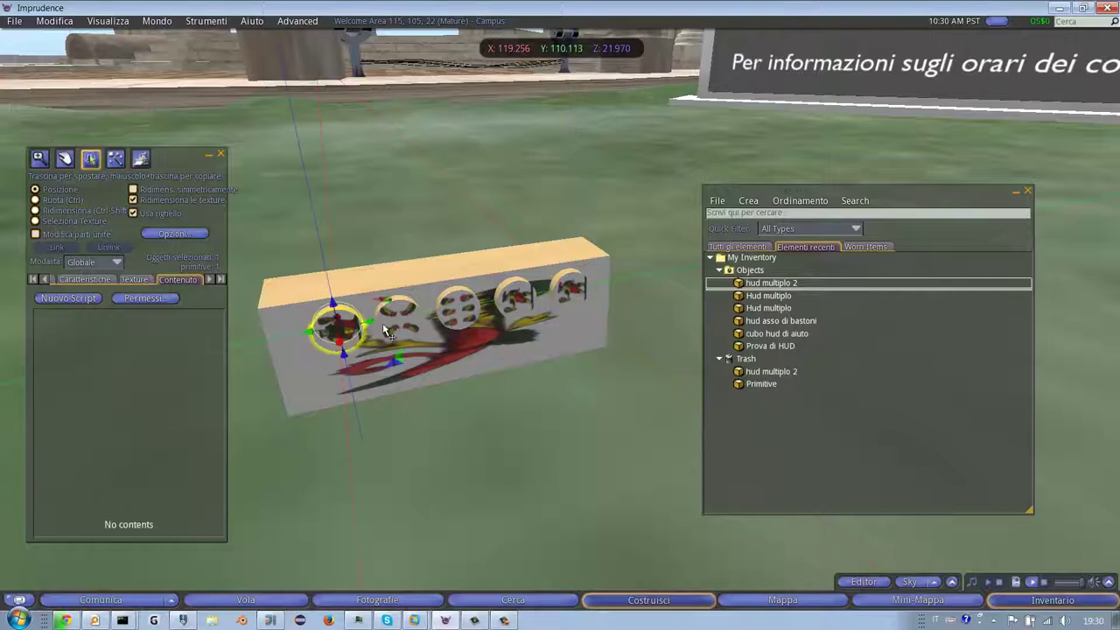
key(ctrl)
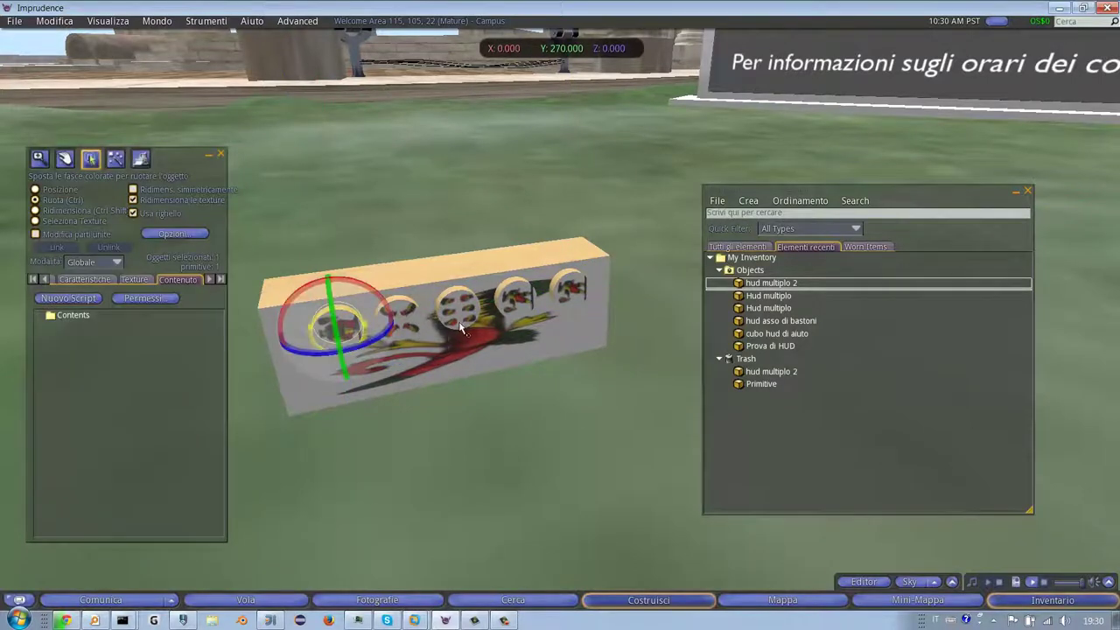
shift+click(568, 291)
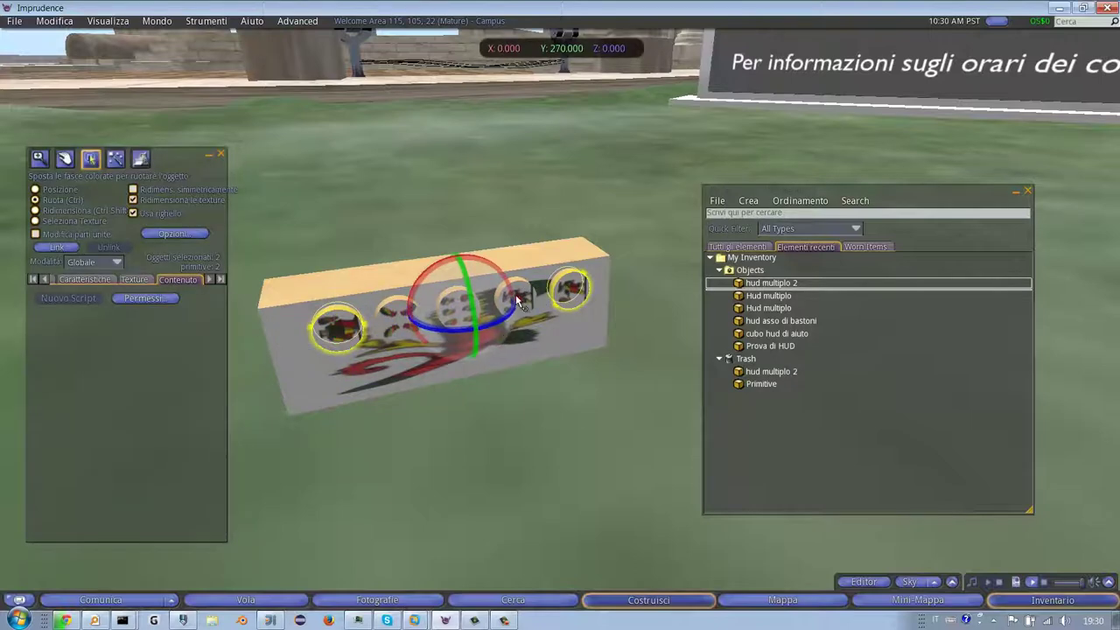
ctrl+alt+drag(493, 324, 552, 391)
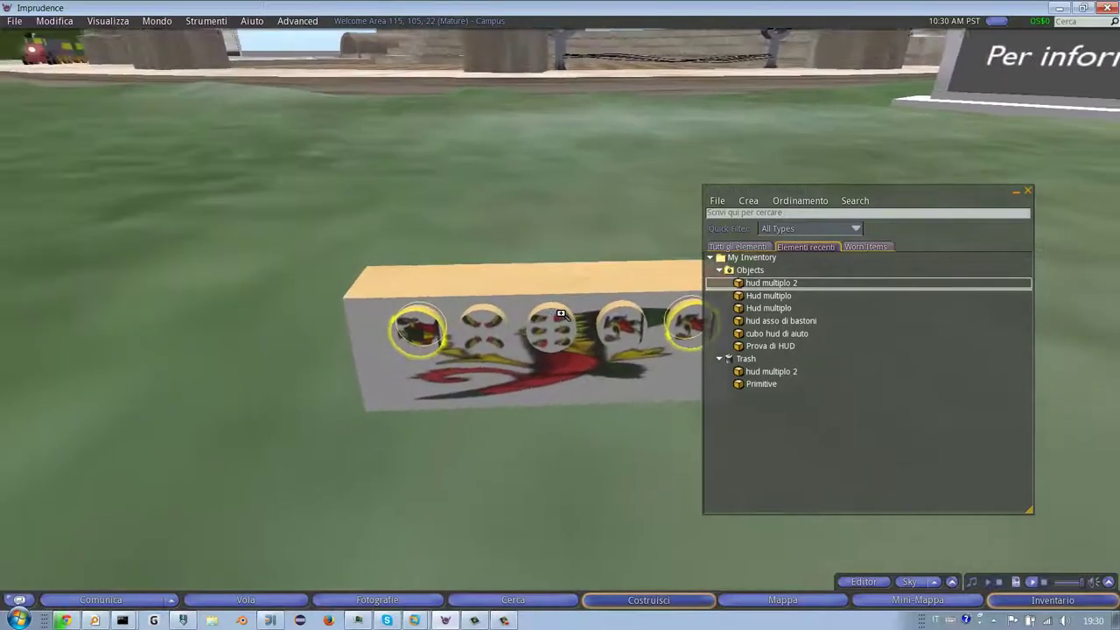
shift+click(483, 340)
shift+click(550, 348)
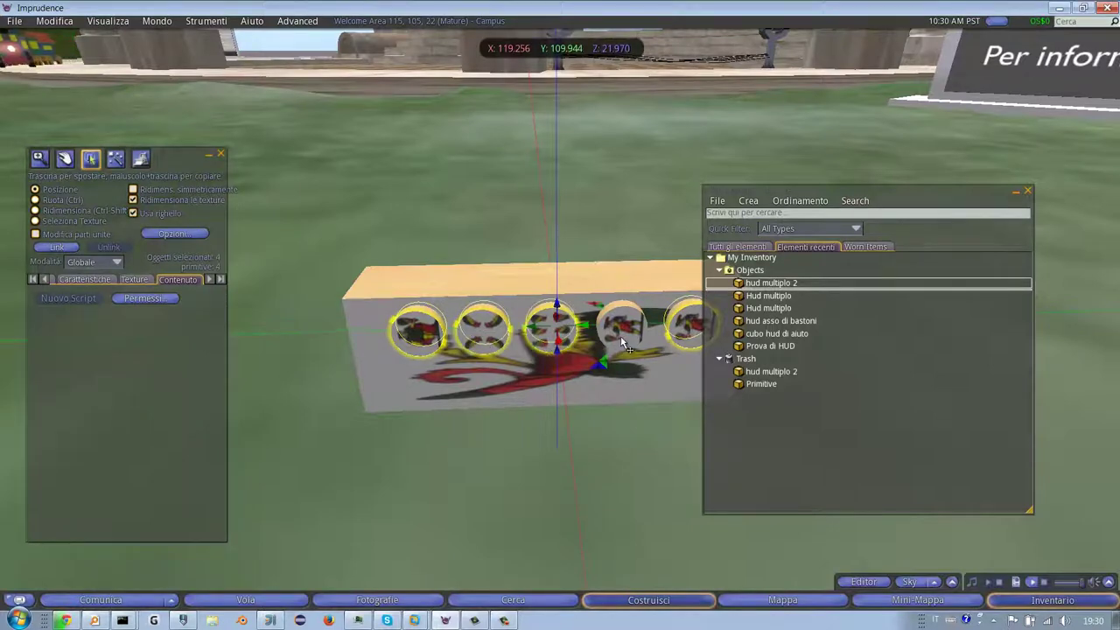
shift+click(483, 396)
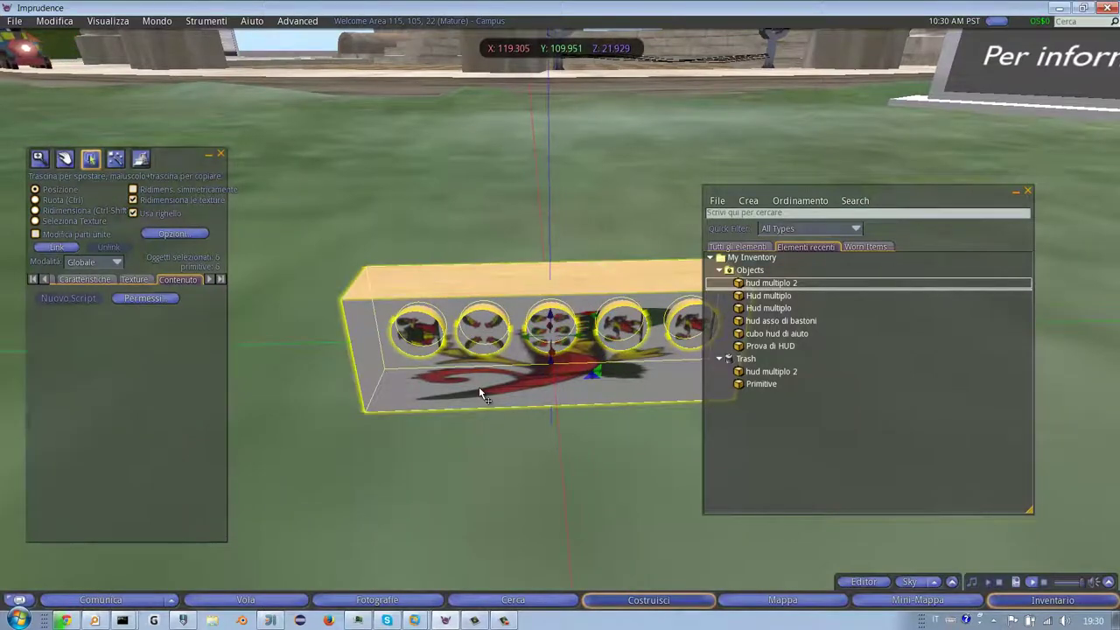
key(ctrl+l)
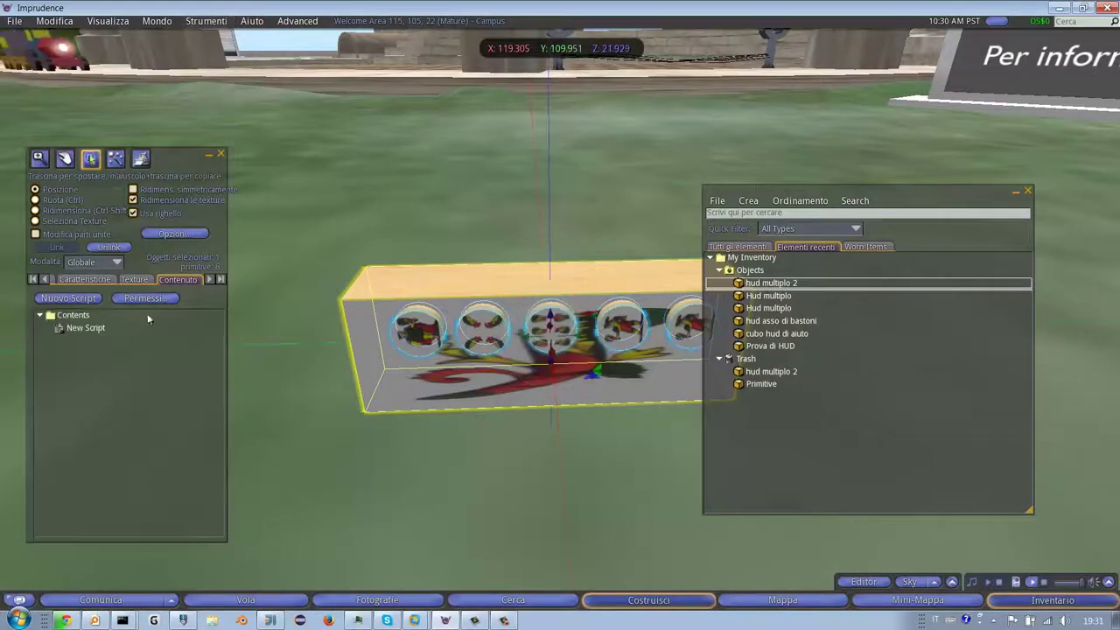
- Rename the linked object to "hud multiplo 2a" and take it into the inventory
click(34, 279)
click(70, 280)
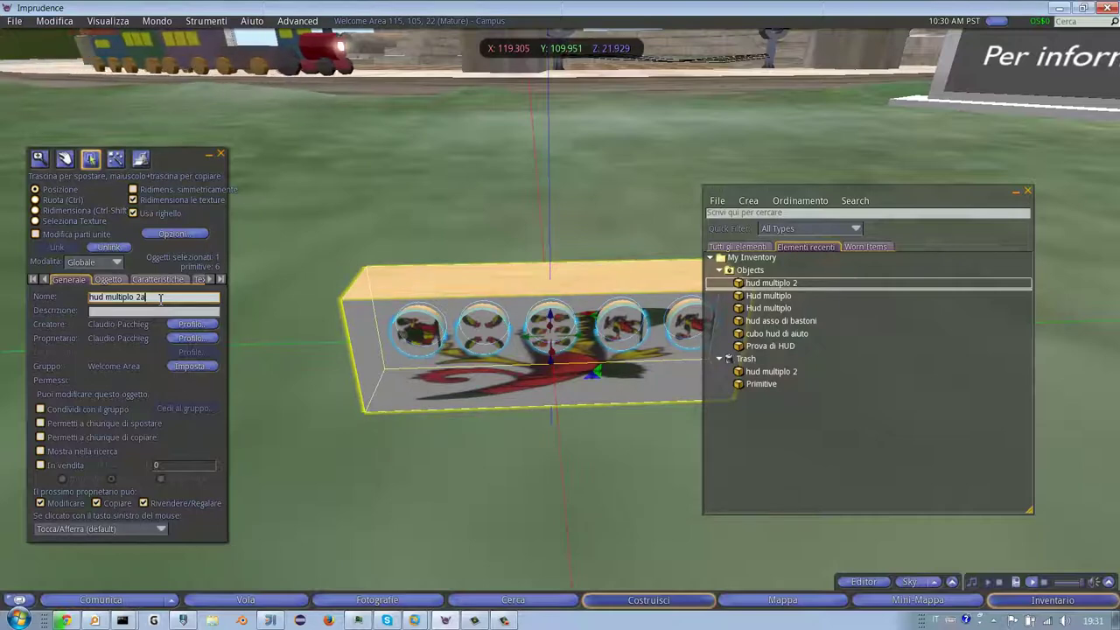
text(a)
right_click(435, 368)
click(391, 376)
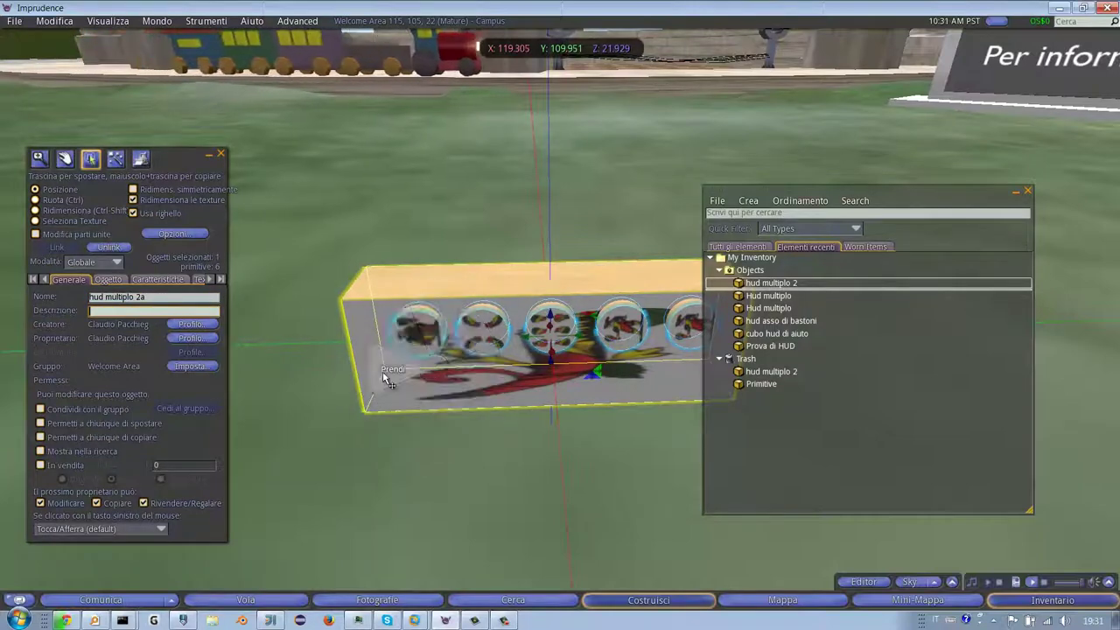
double_click(765, 285)
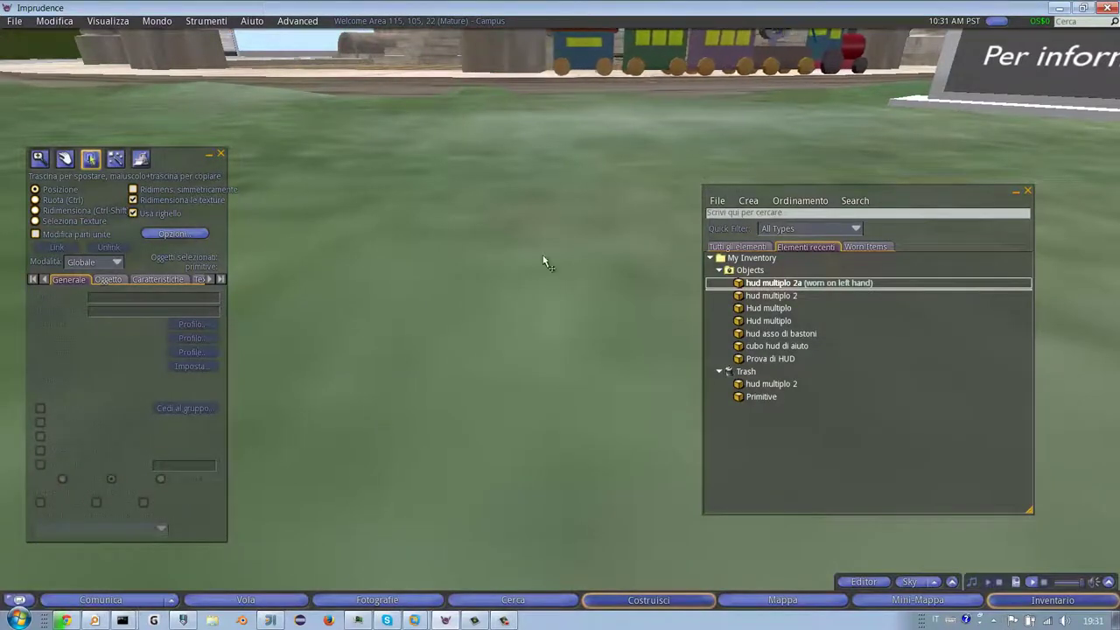
right_click(792, 284)
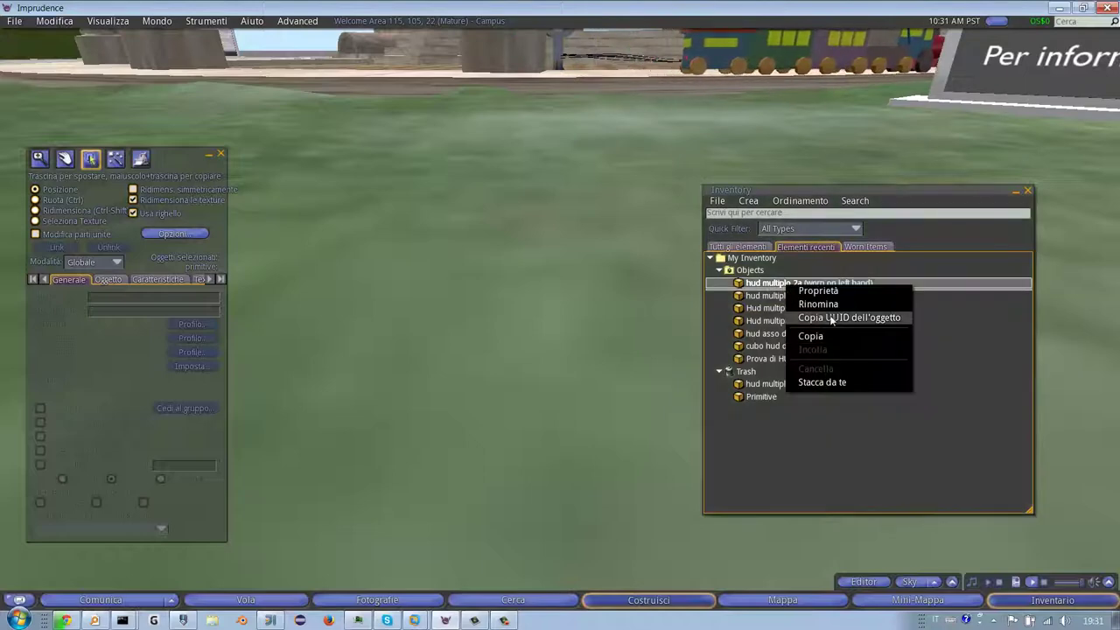
click(820, 381)
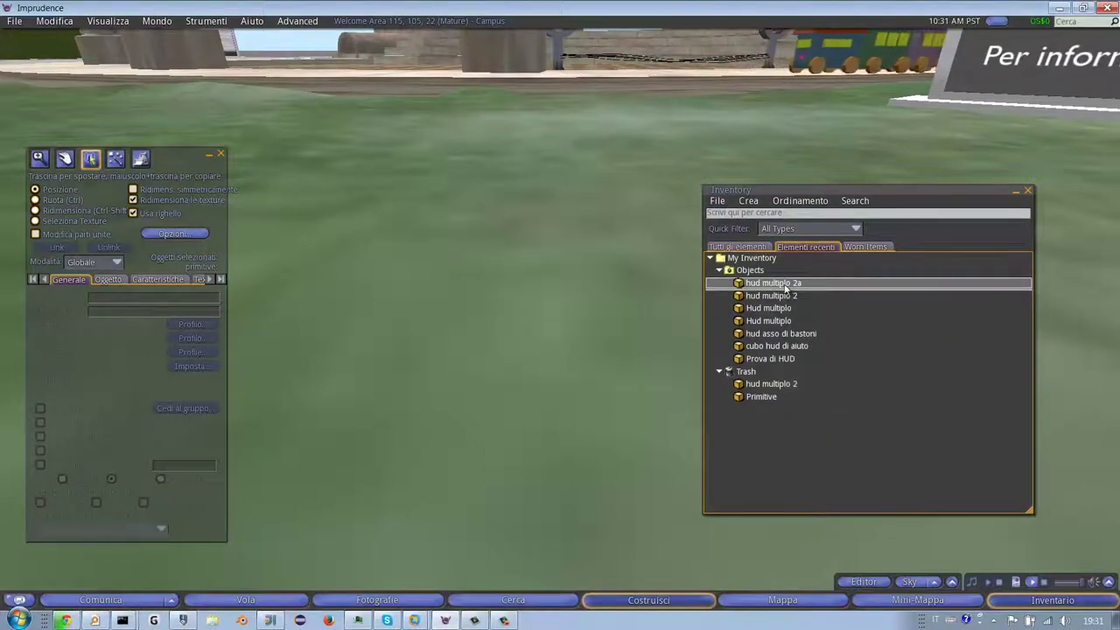
- Attach "hud multiplo 2a" to the Center HUD position and close the build and inventory windows
right_click(787, 284)
mouse_move(830, 382)
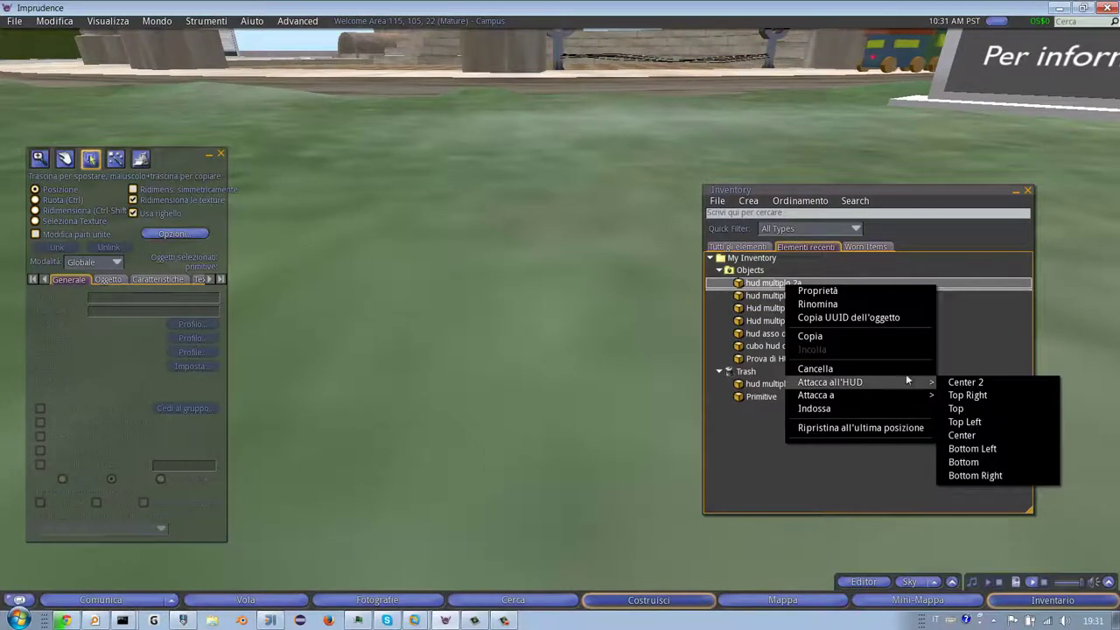
click(961, 435)
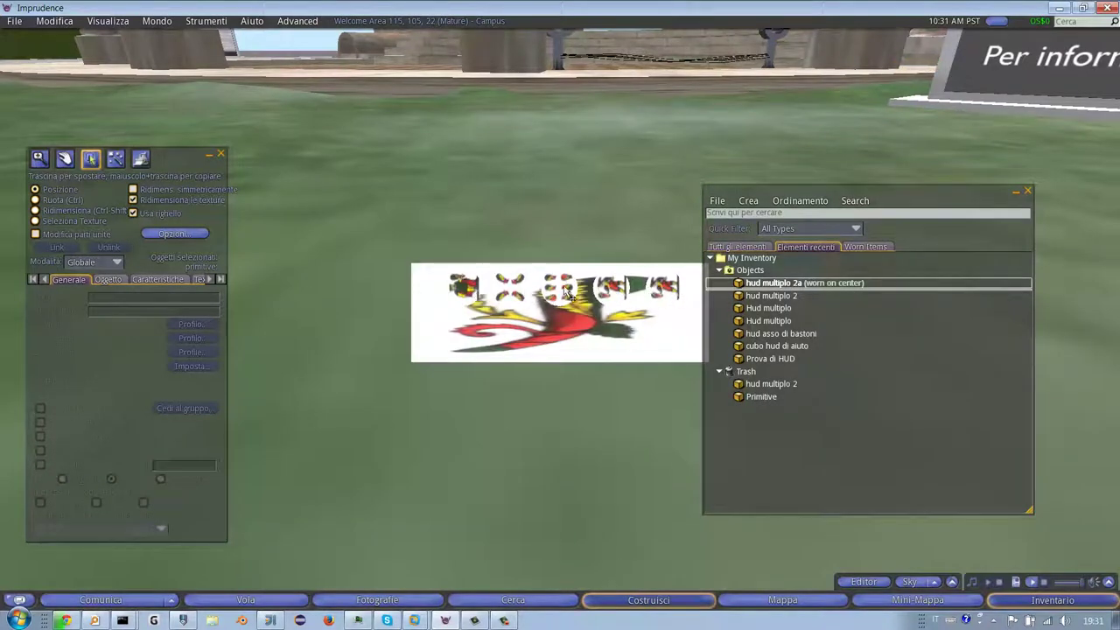
click(220, 154)
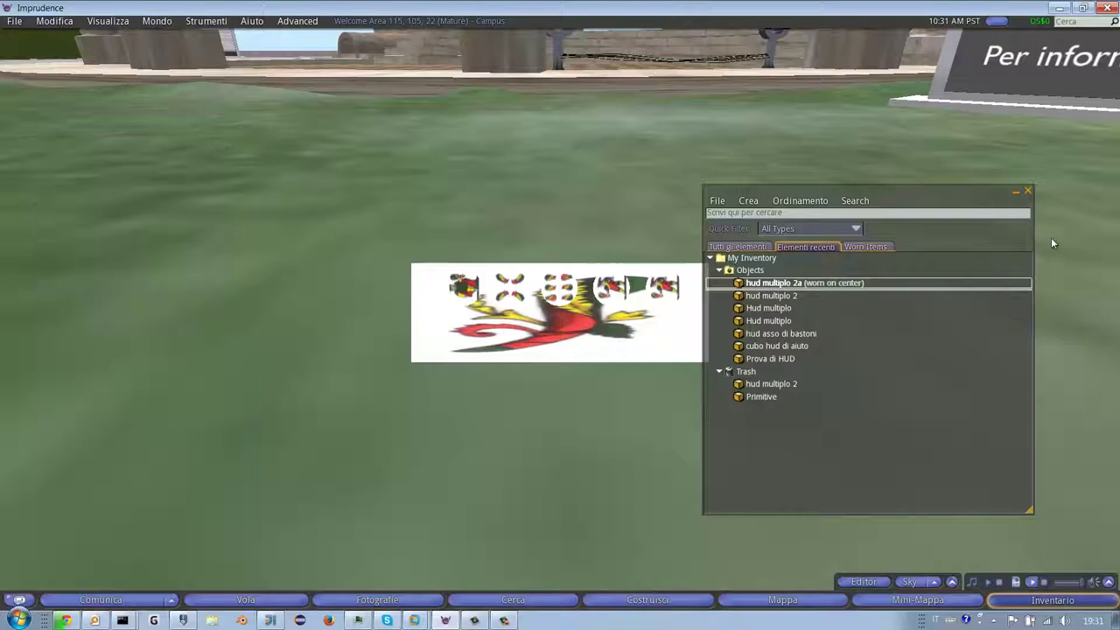
click(1027, 190)
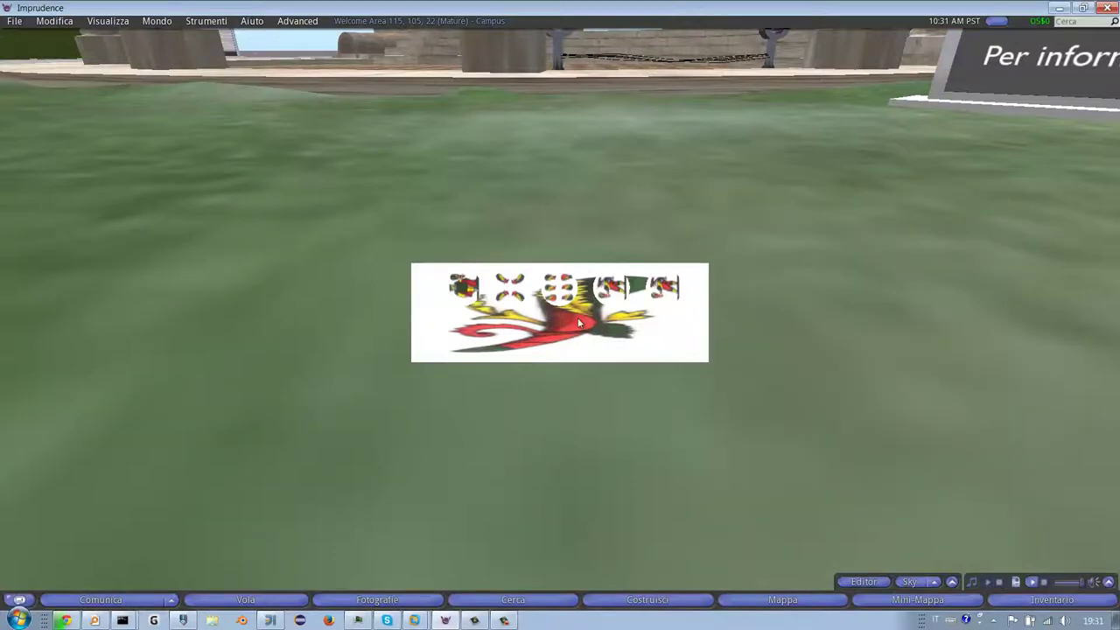
- Detach the worn card-panel HUD with the five discs from the avatar
right_click(558, 319)
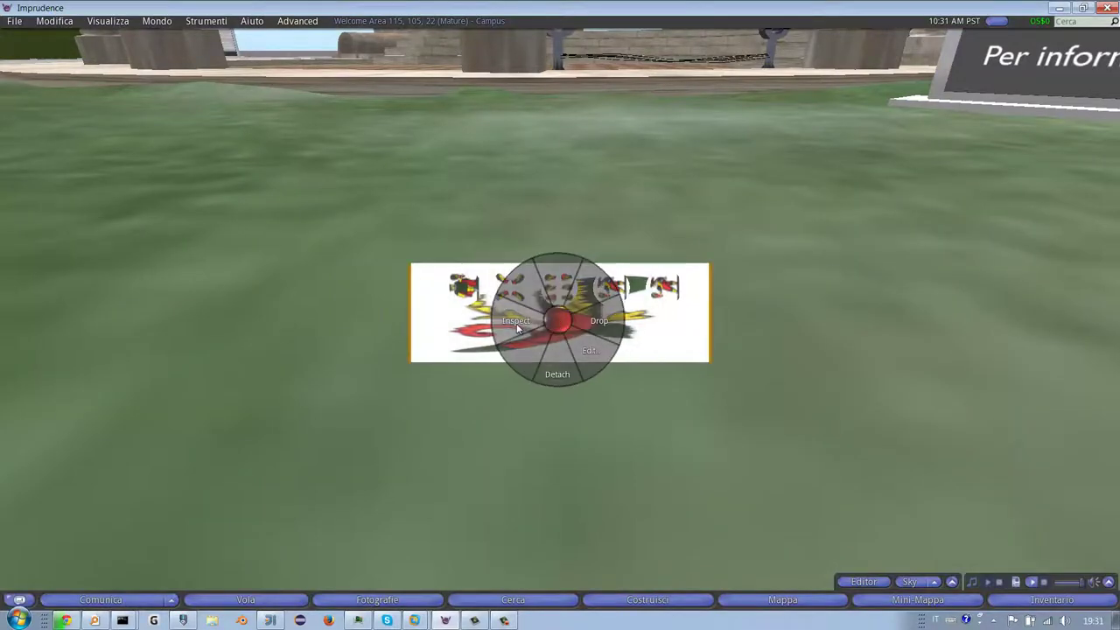
click(558, 375)
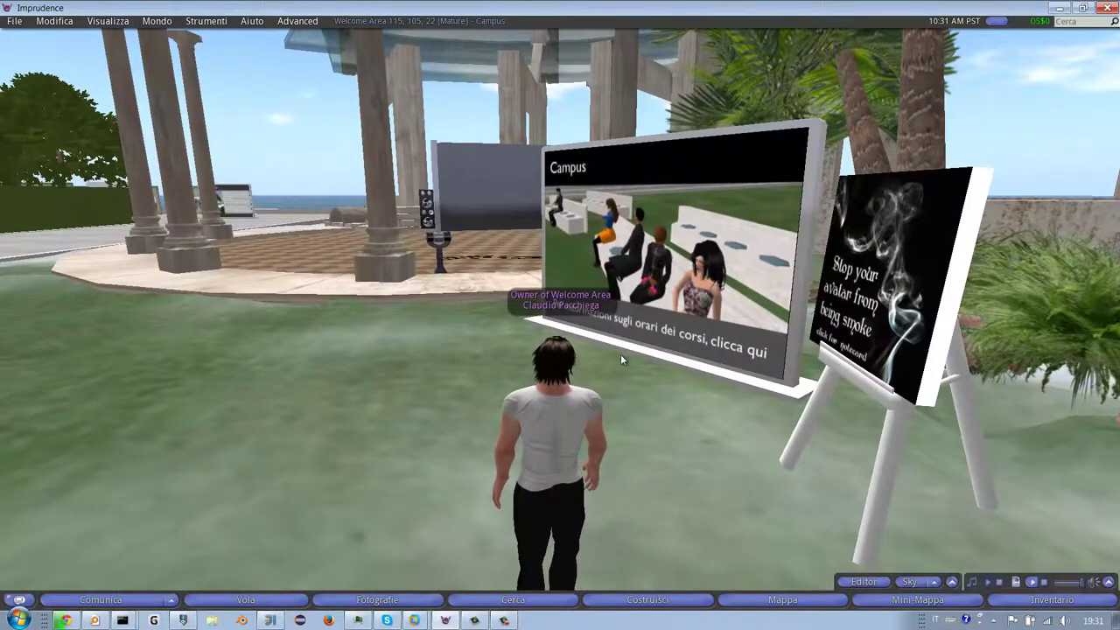
alt+drag(620, 353, 562, 313)
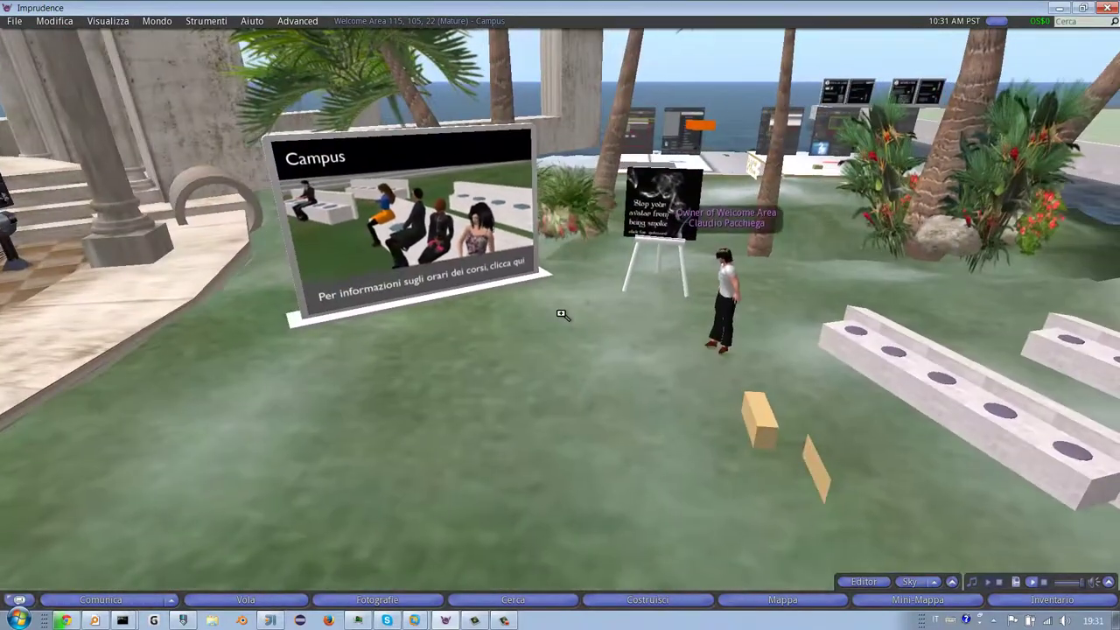
alt+click(722, 334)
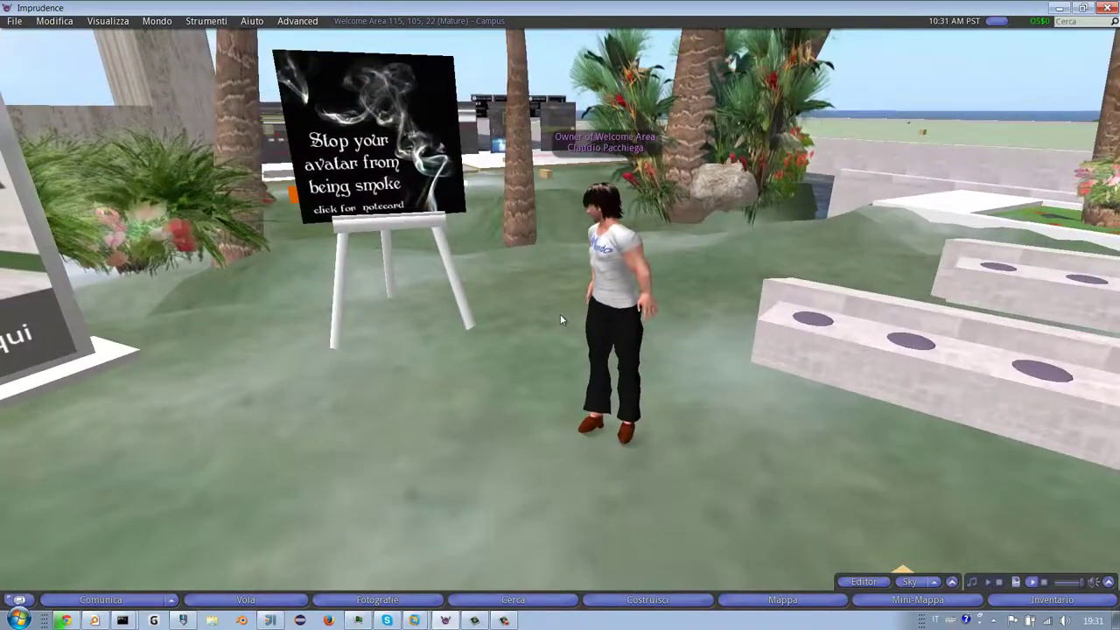